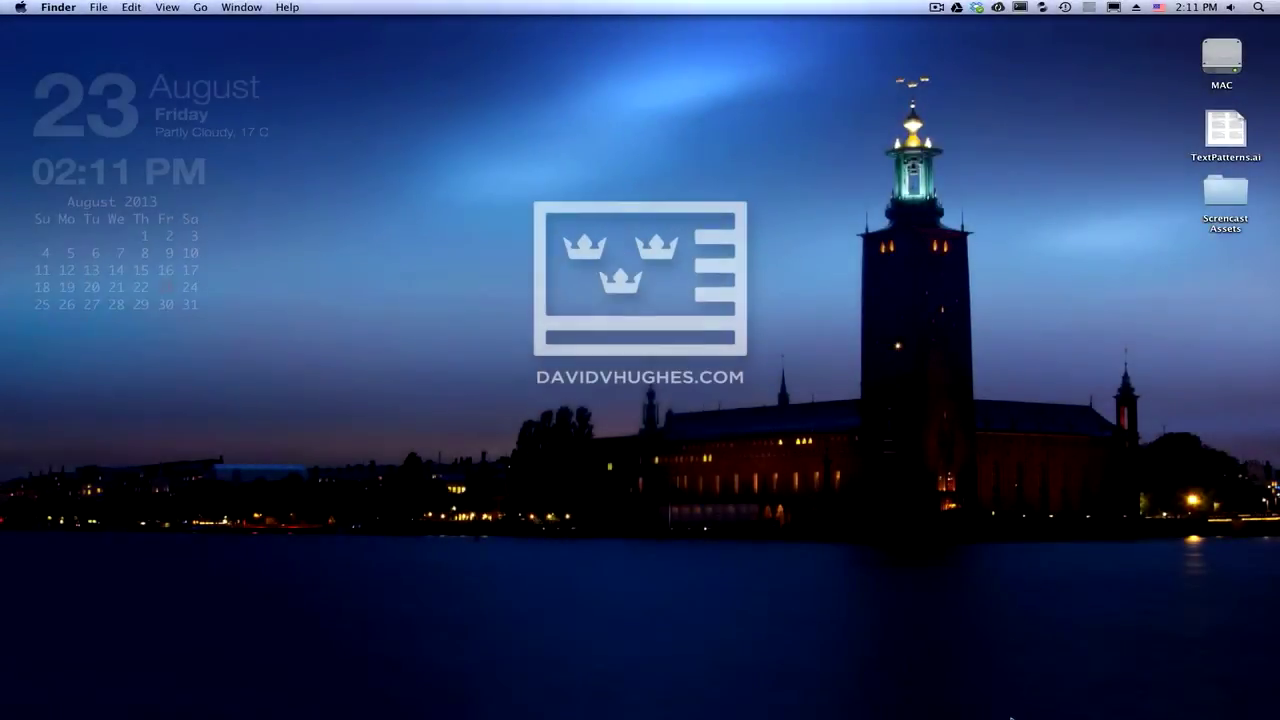
Step: Restore the minimized TextPatterns.ai window showing the finished zebra-striped ZEBRA example
mouse_move(1011, 717)
click(1035, 700)
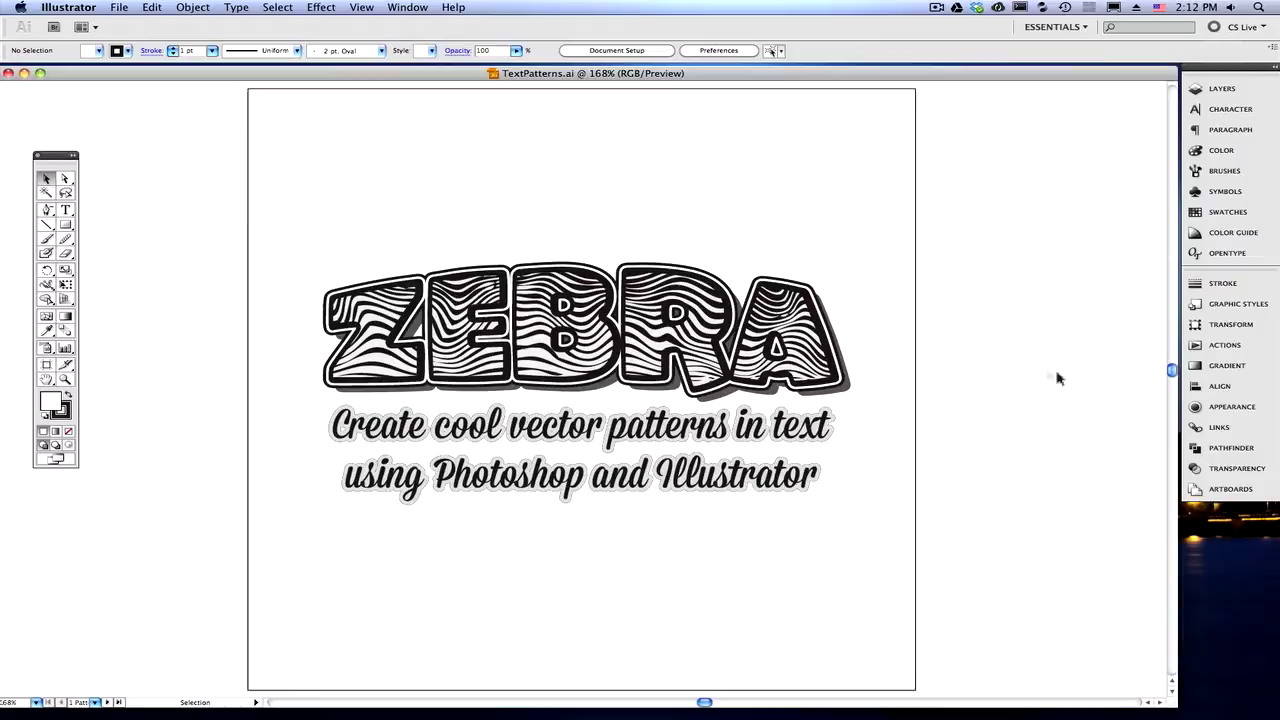
Step: Switch to the Pattern Start artboard and move the ZEBRA text higher
click(1230, 489)
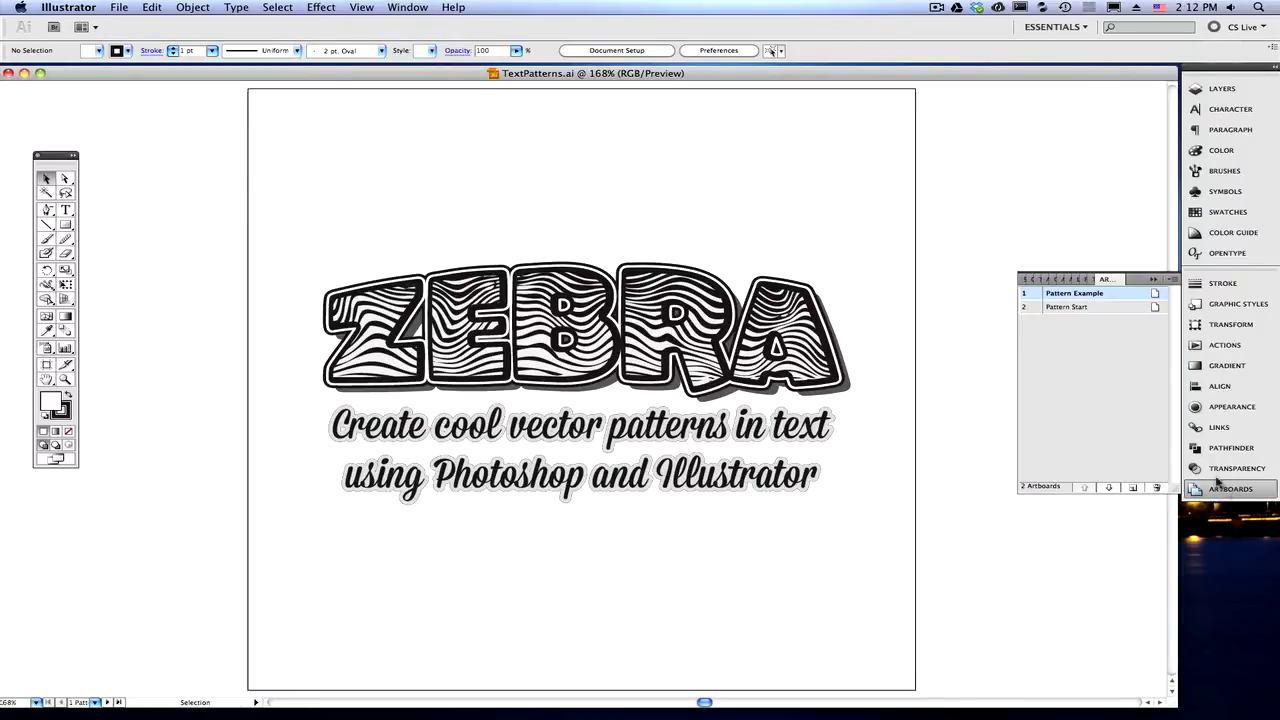
double_click(1117, 313)
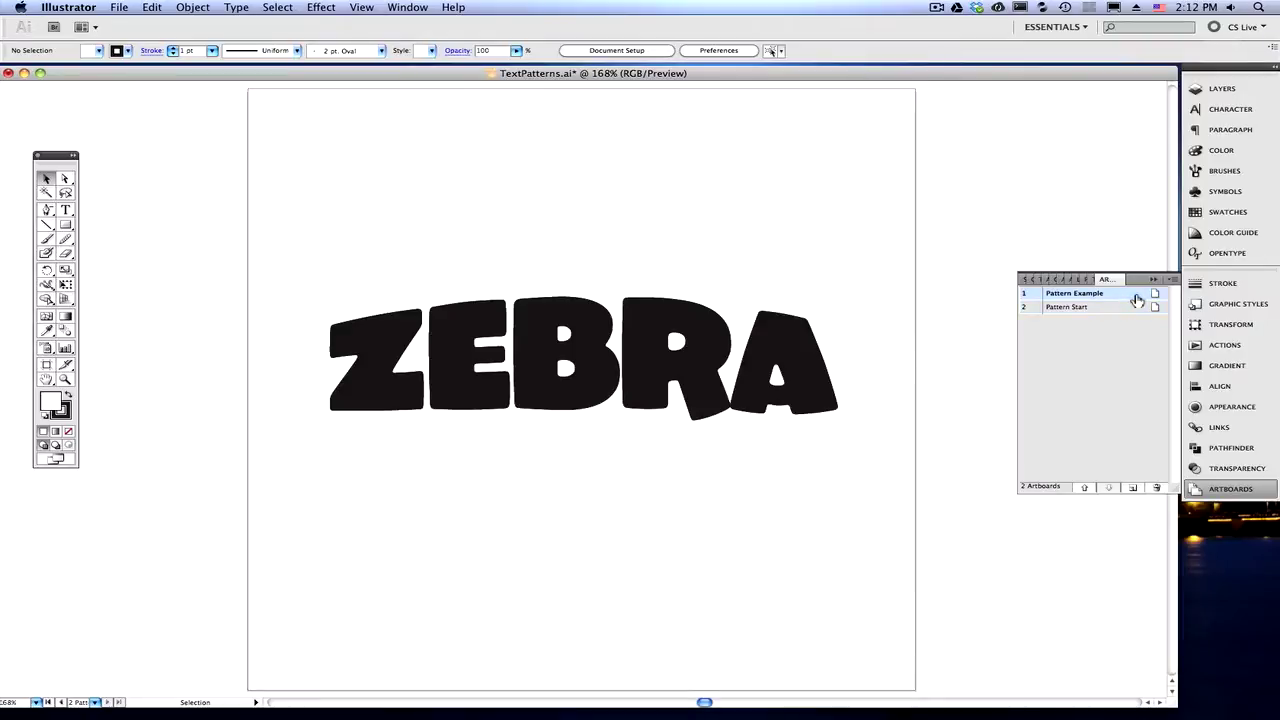
click(1155, 283)
drag(678, 337, 681, 296)
click(977, 271)
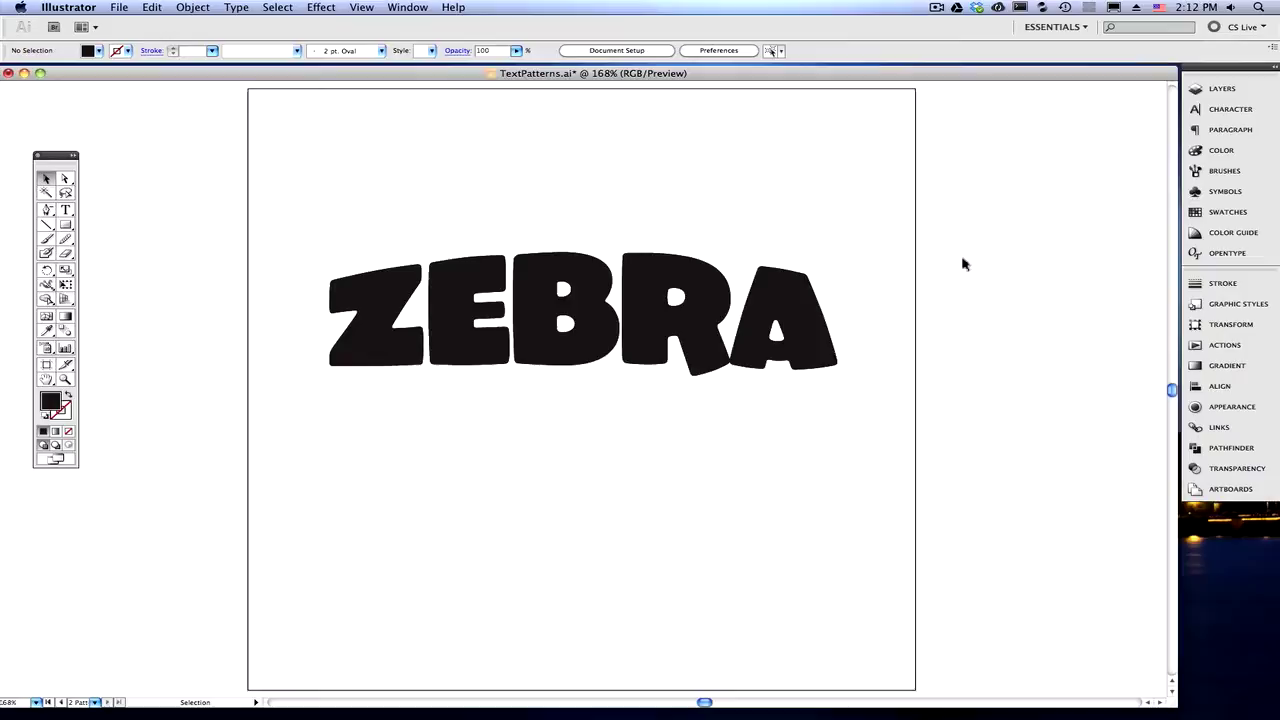
Step: Place a duplicate of the black ZEBRA directly beneath the original
drag(532, 278, 565, 266)
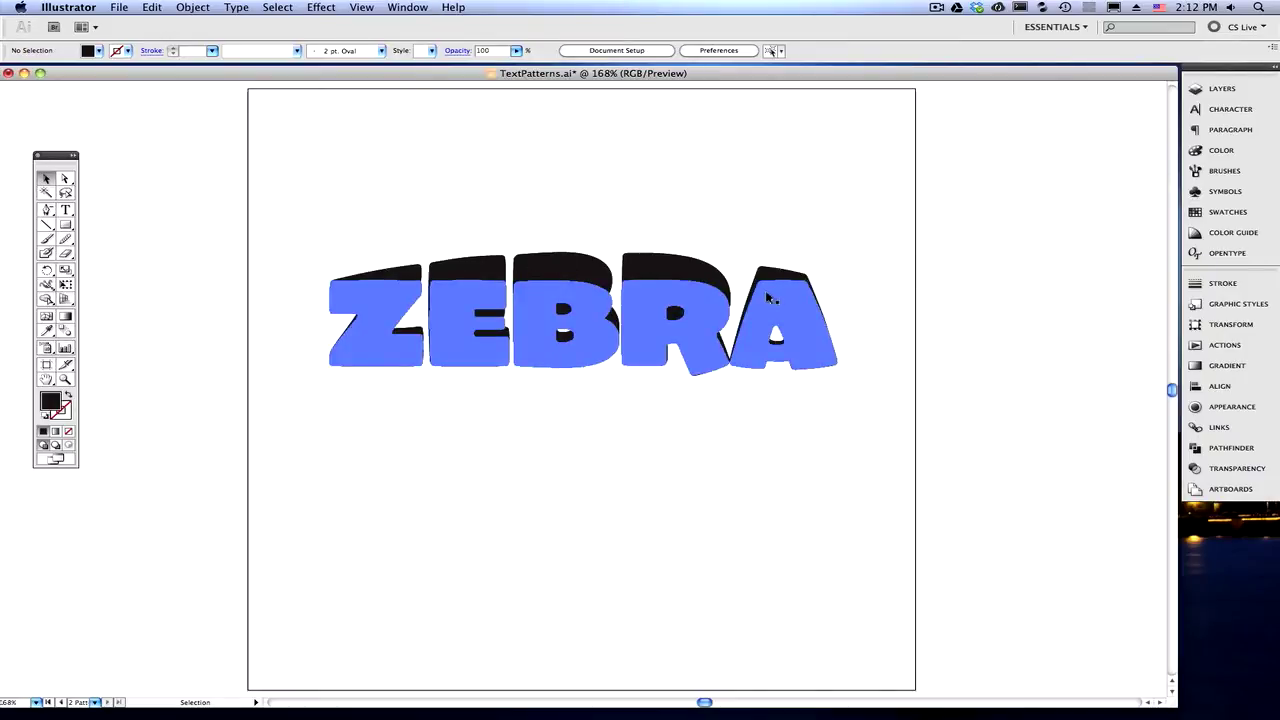
drag(680, 325, 695, 340)
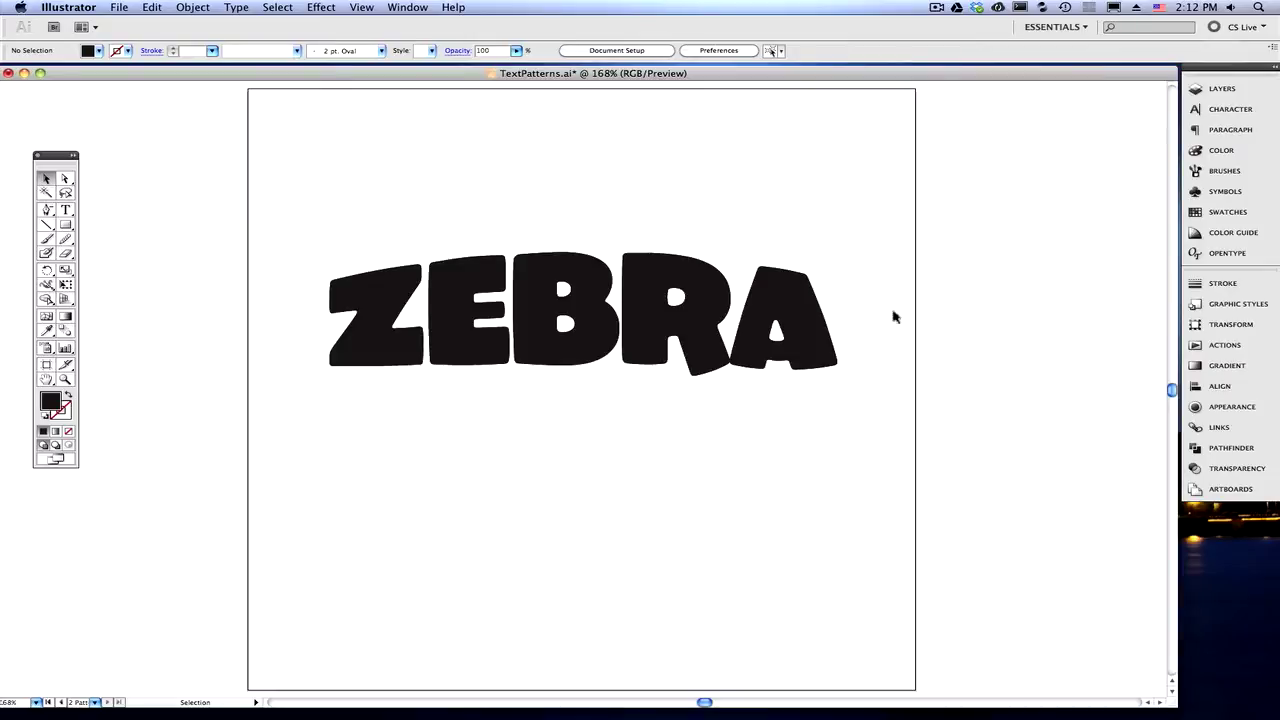
drag(805, 355, 813, 475)
scroll(993, 377, down, 1)
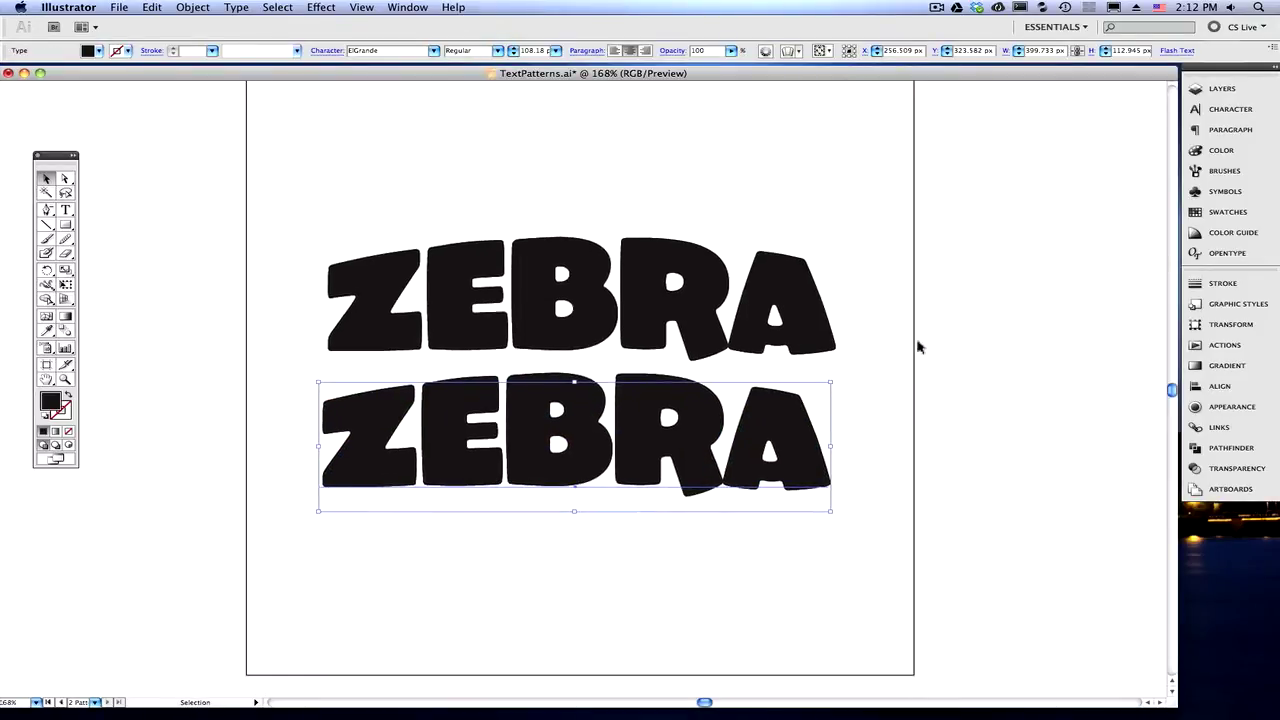
drag(826, 395, 811, 338)
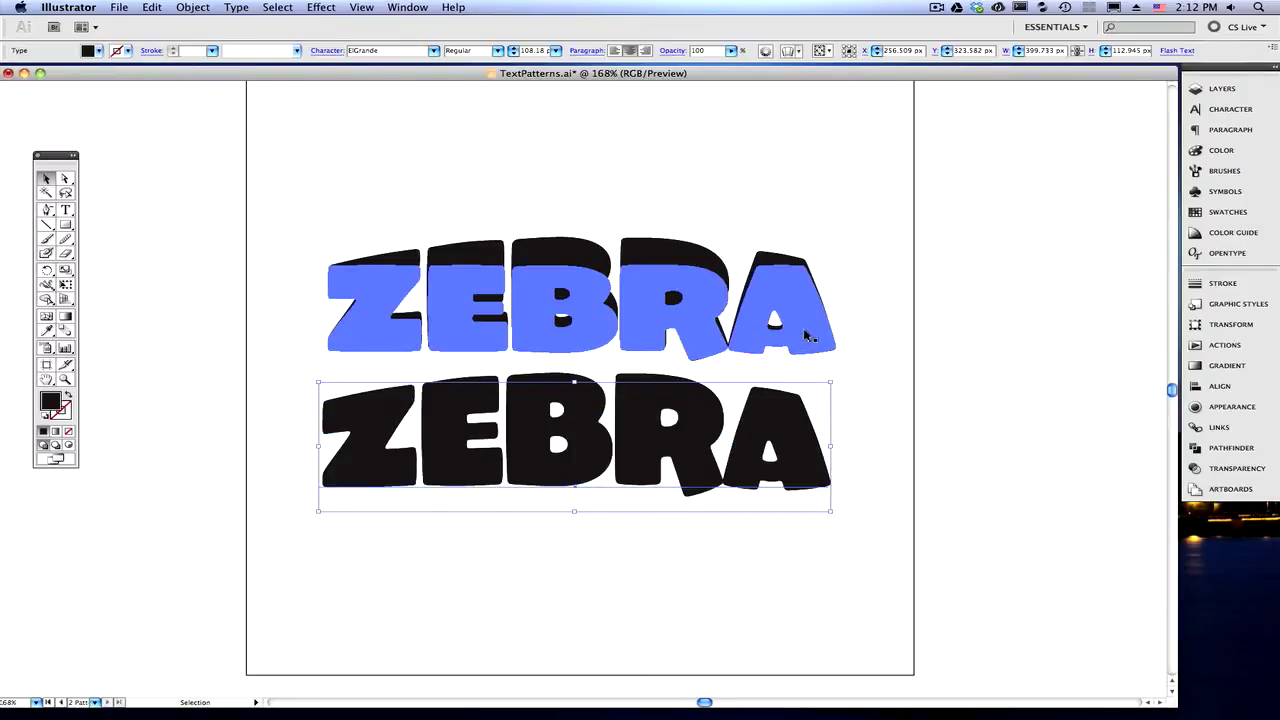
drag(811, 338, 803, 424)
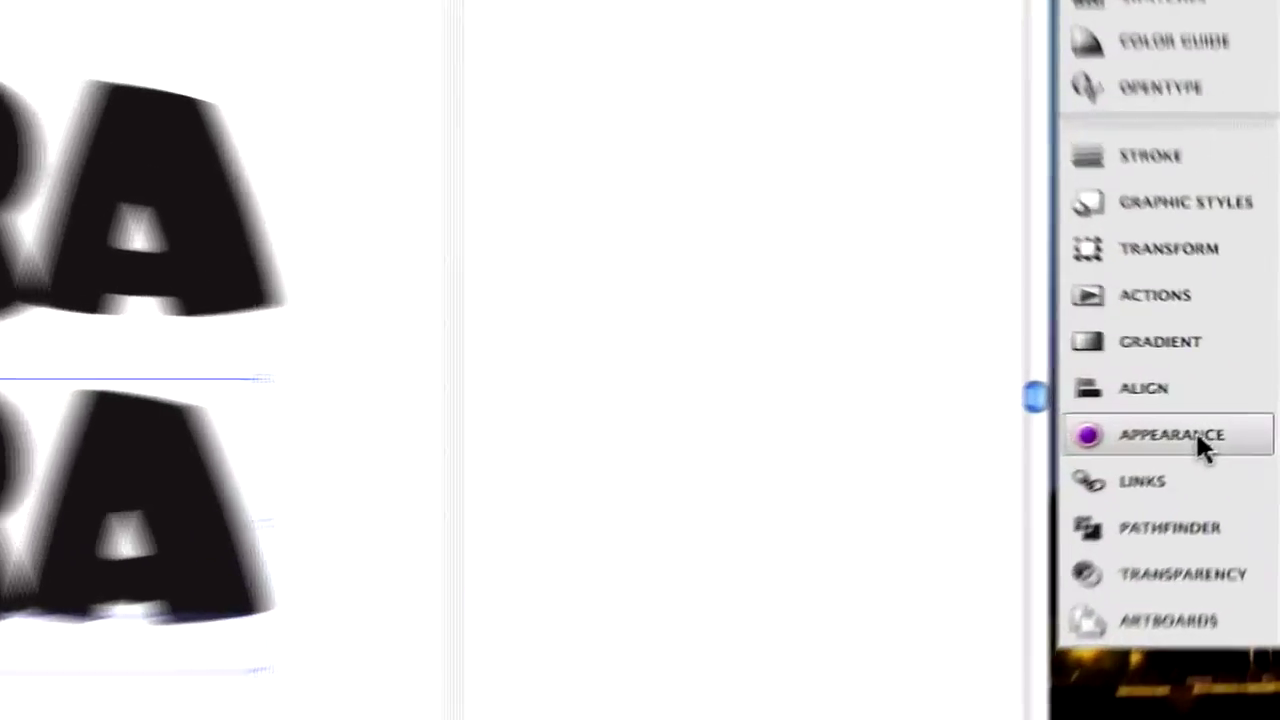
Step: Show the lower ZEBRA copy's appearance: Arc Upper warp, black fill, no stroke
click(1245, 408)
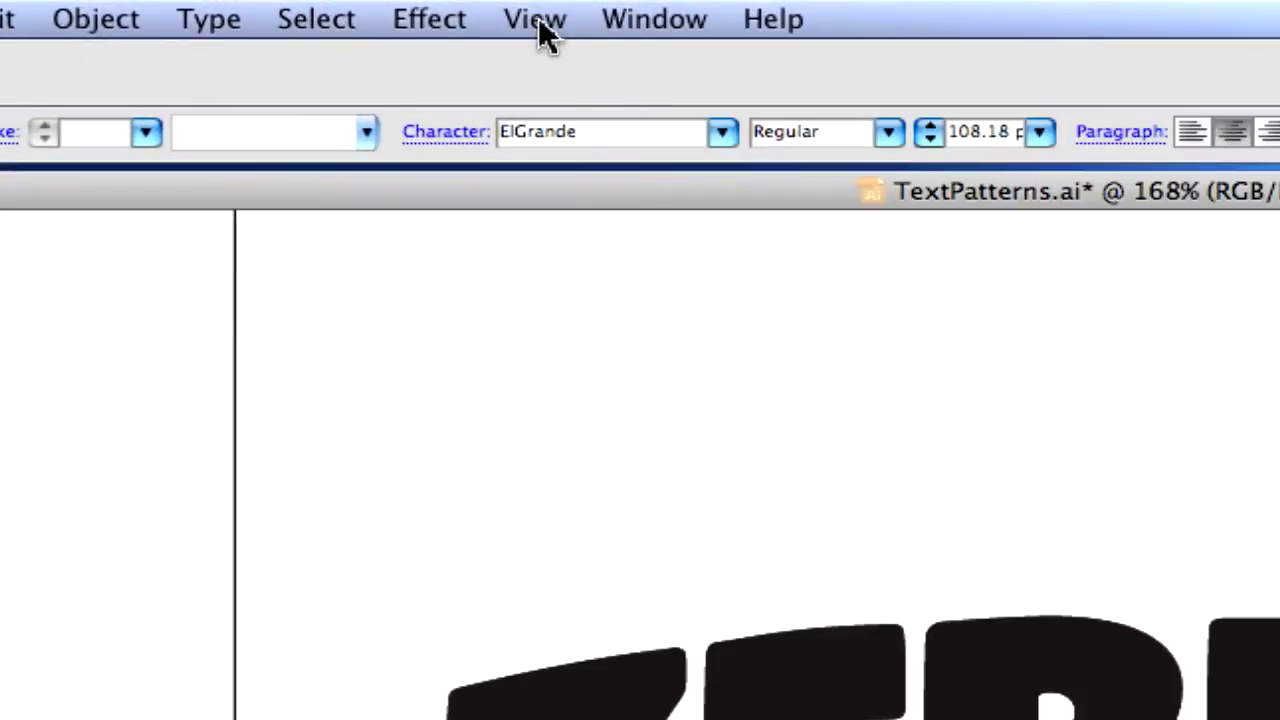
click(643, 24)
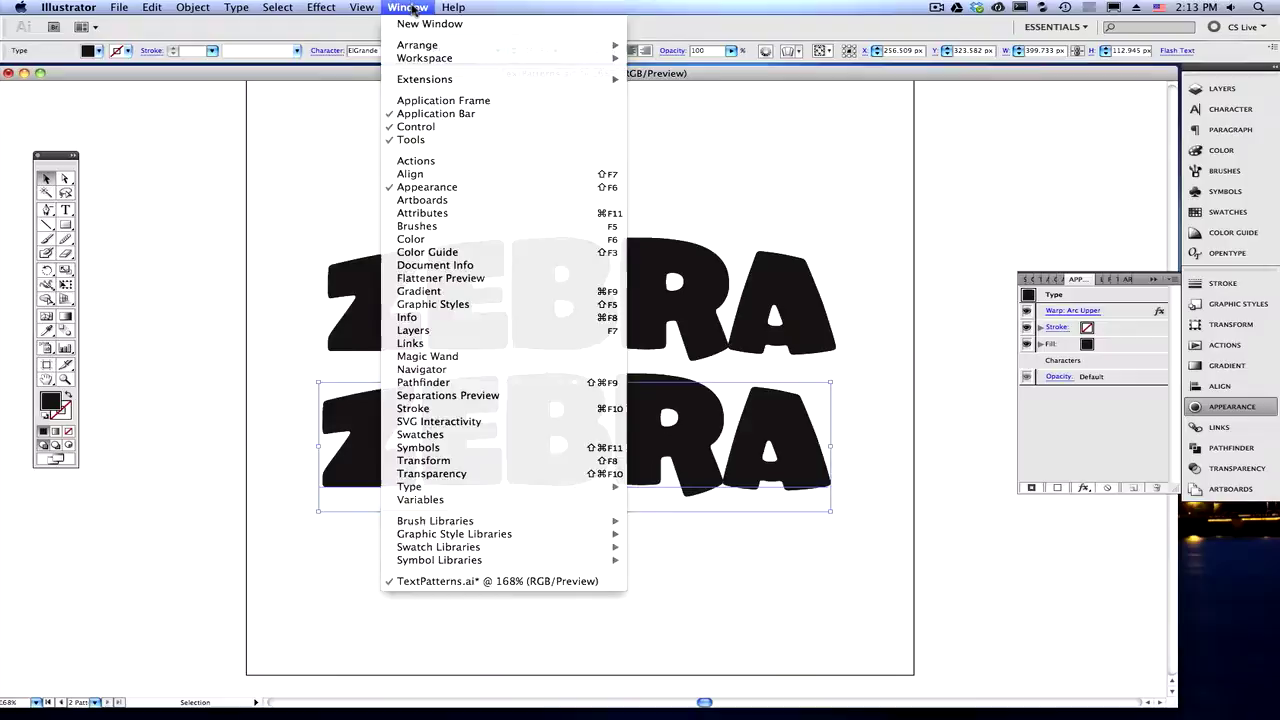
click(706, 486)
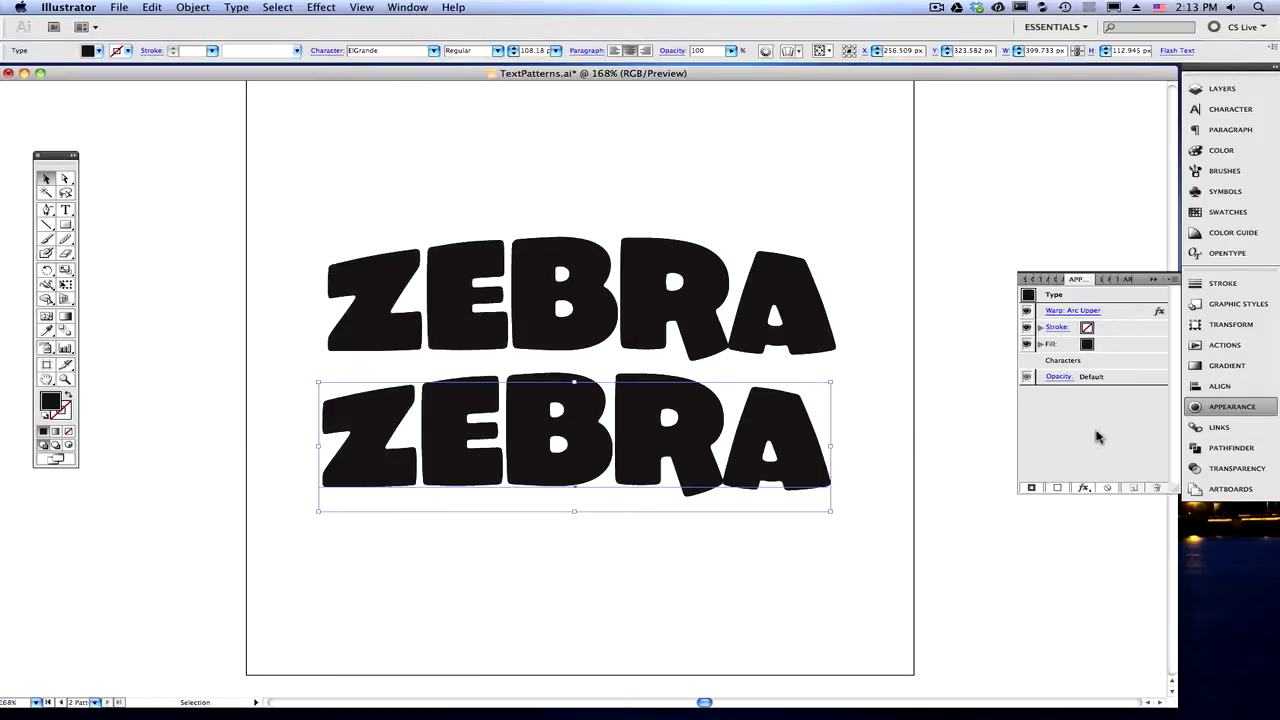
double_click(810, 466)
click(1100, 415)
double_click(803, 453)
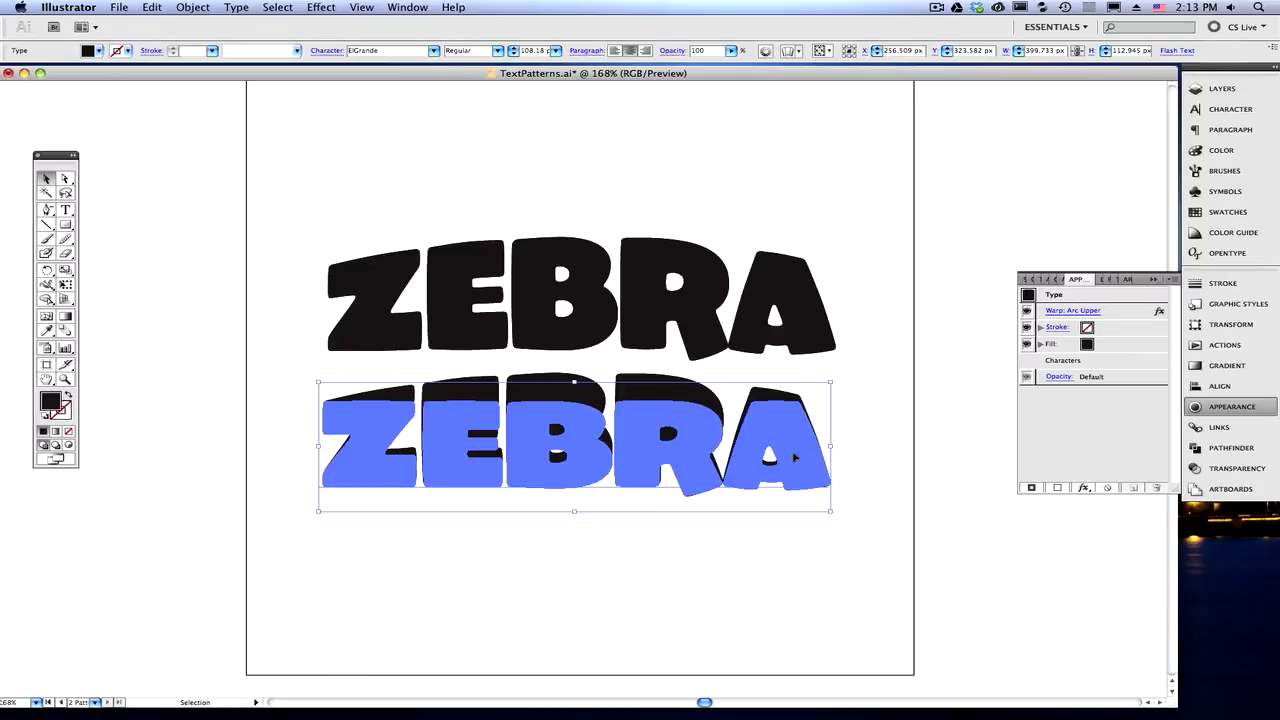
click(1118, 440)
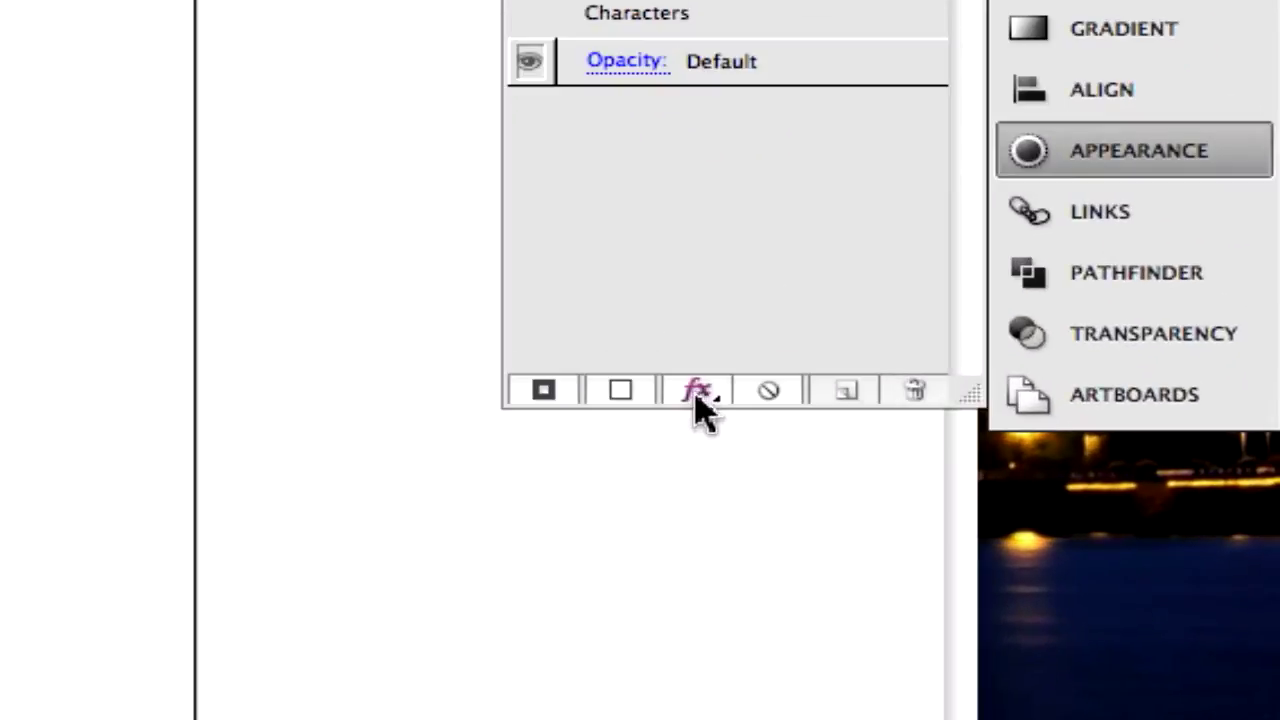
Step: Add a -4 px Offset Path effect with Round joins to the lower ZEBRA
click(933, 449)
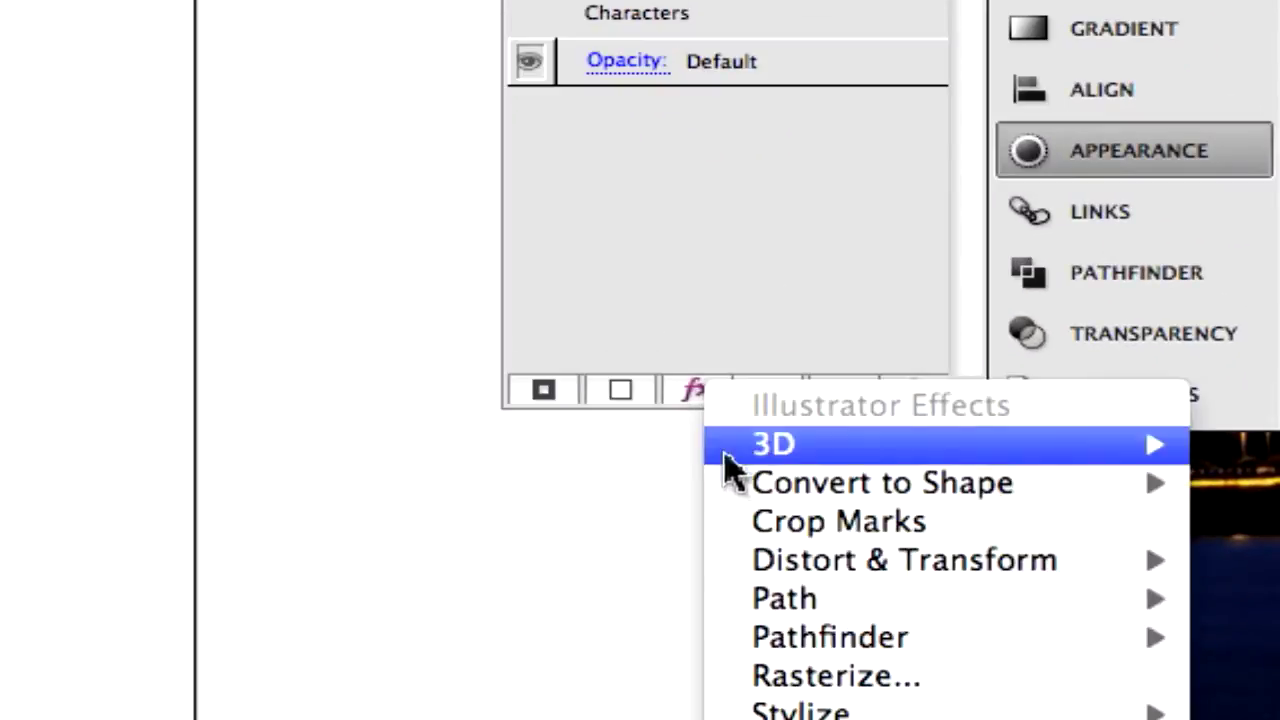
mouse_move(763, 605)
click(645, 604)
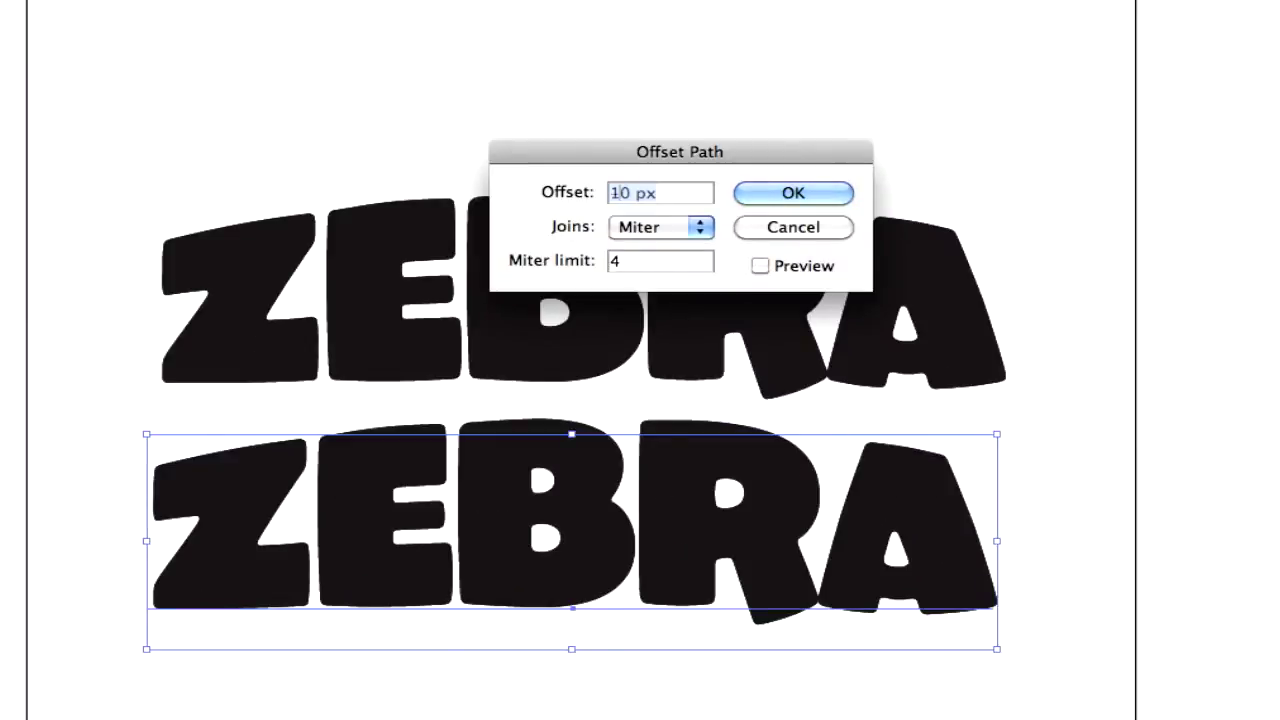
text(-3)
click(650, 232)
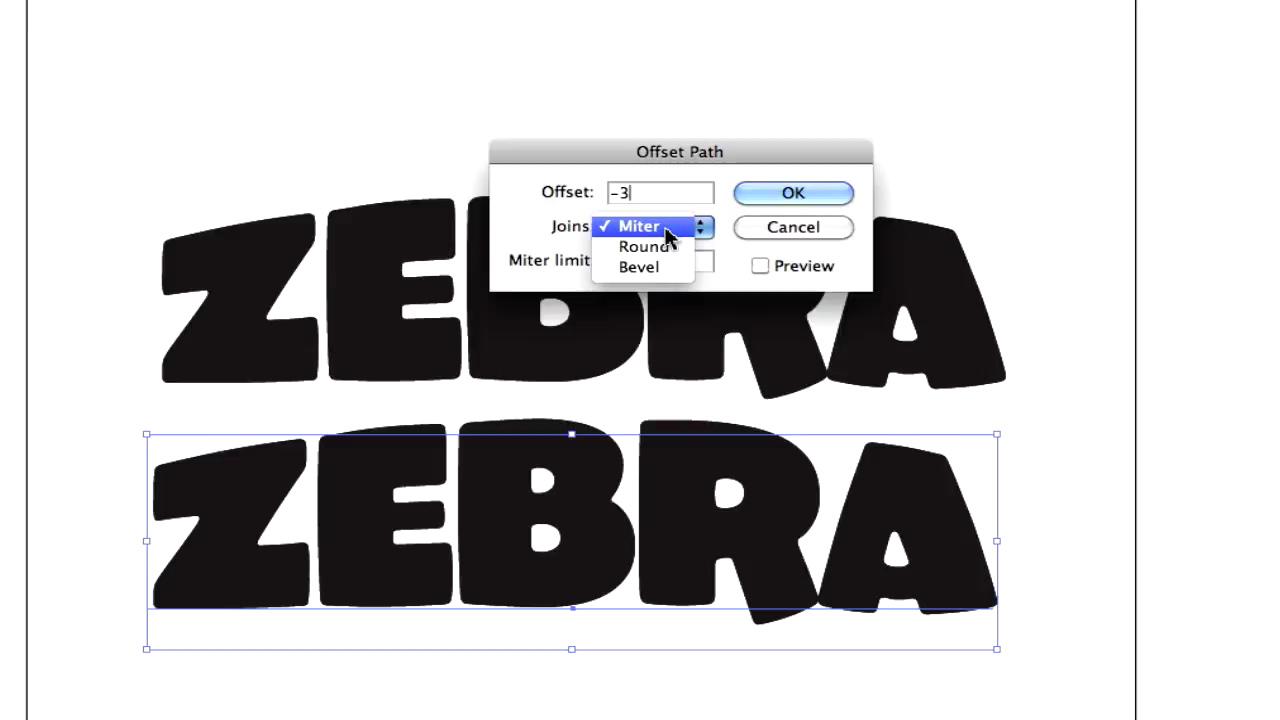
click(699, 247)
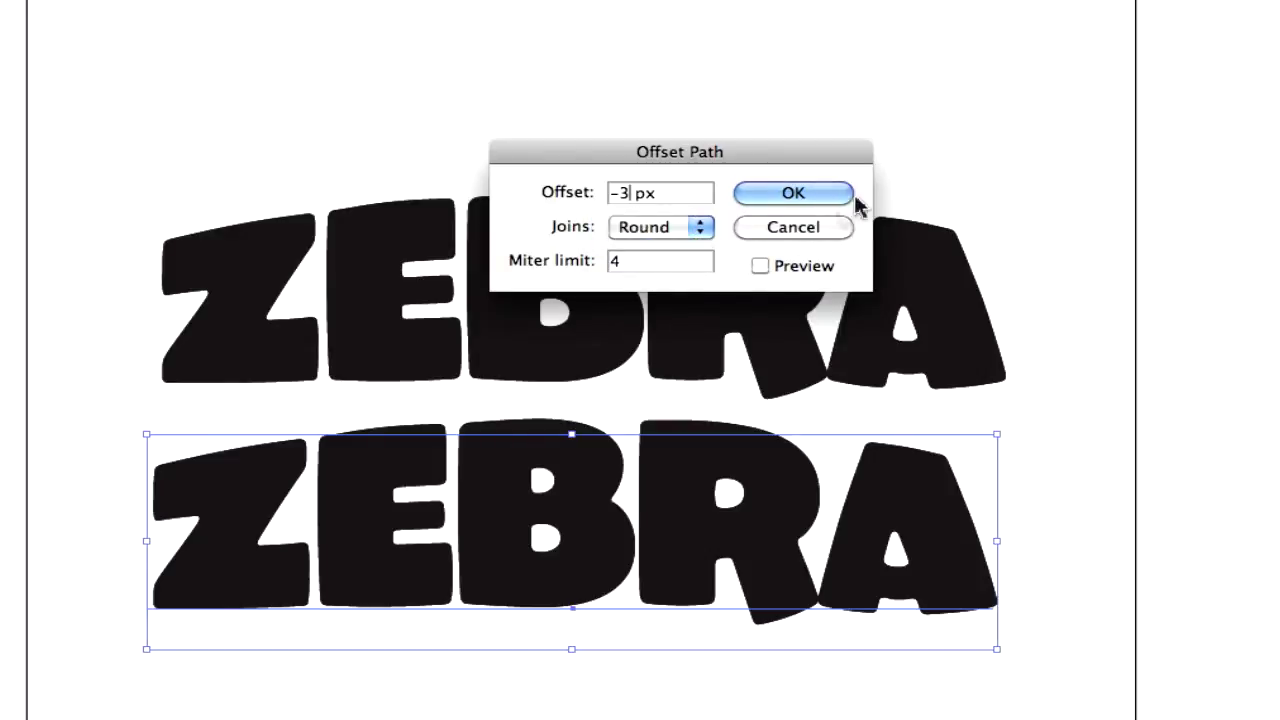
click(760, 267)
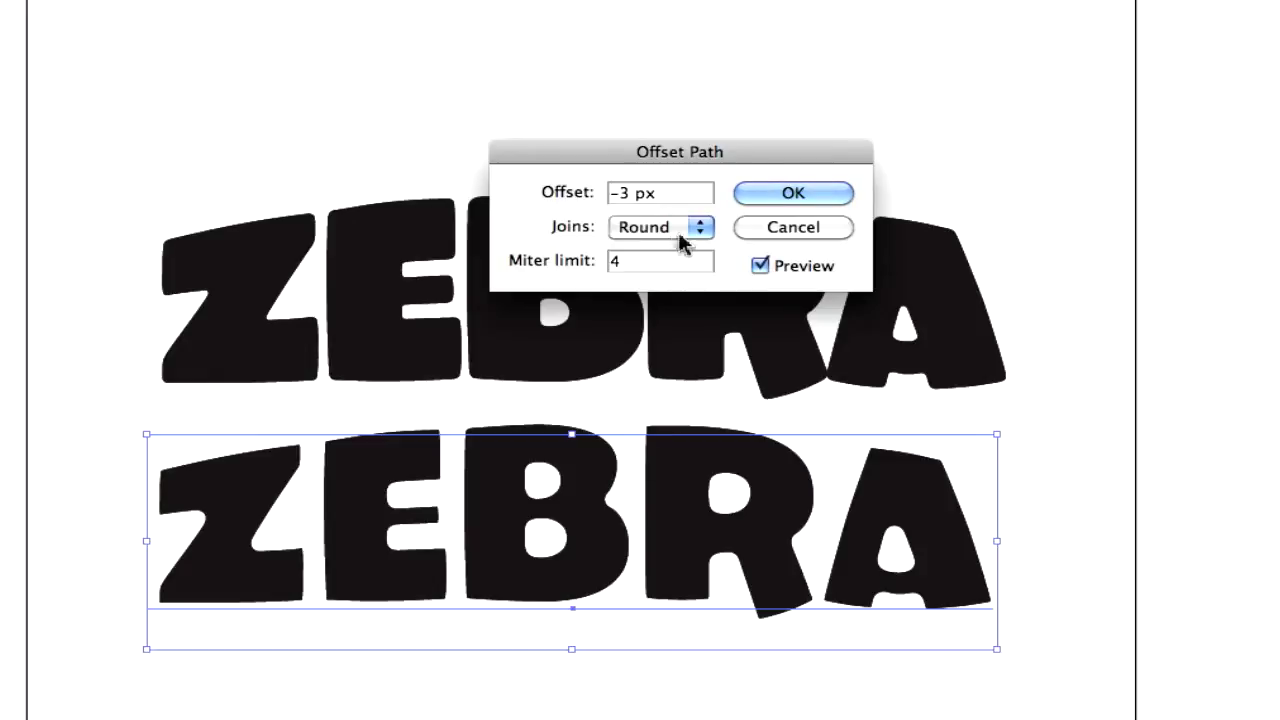
key(Down)
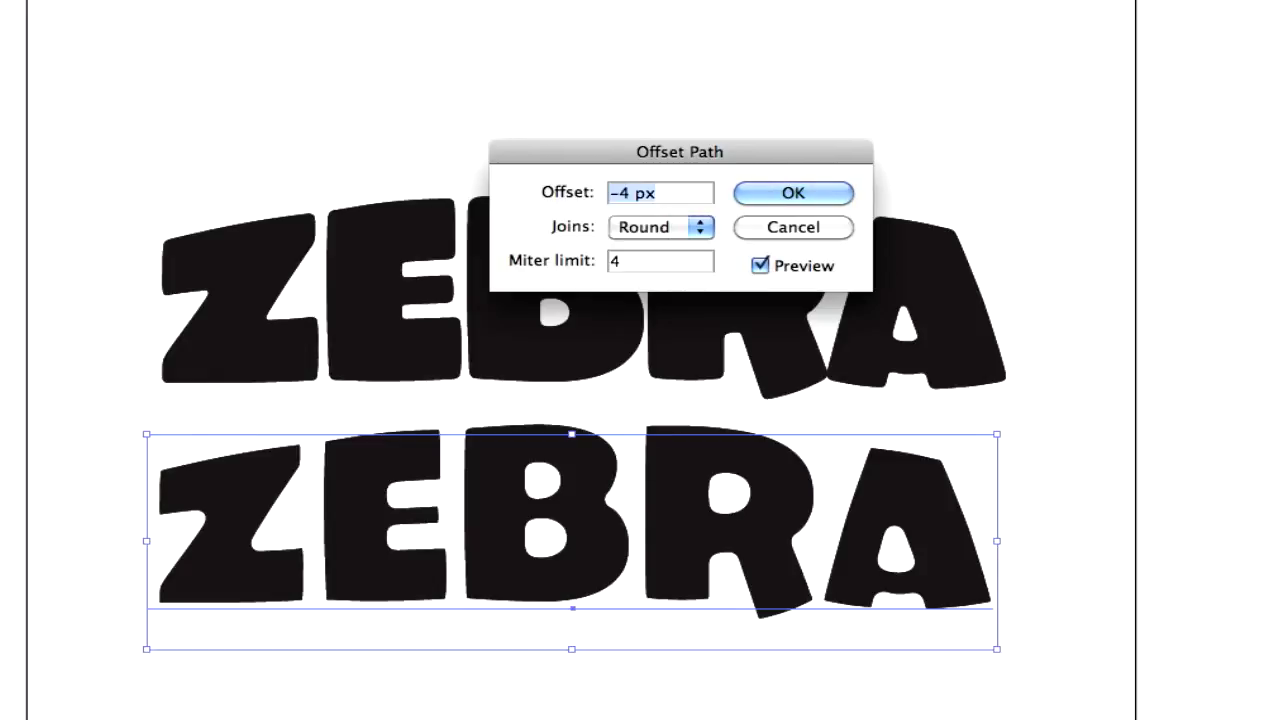
click(815, 196)
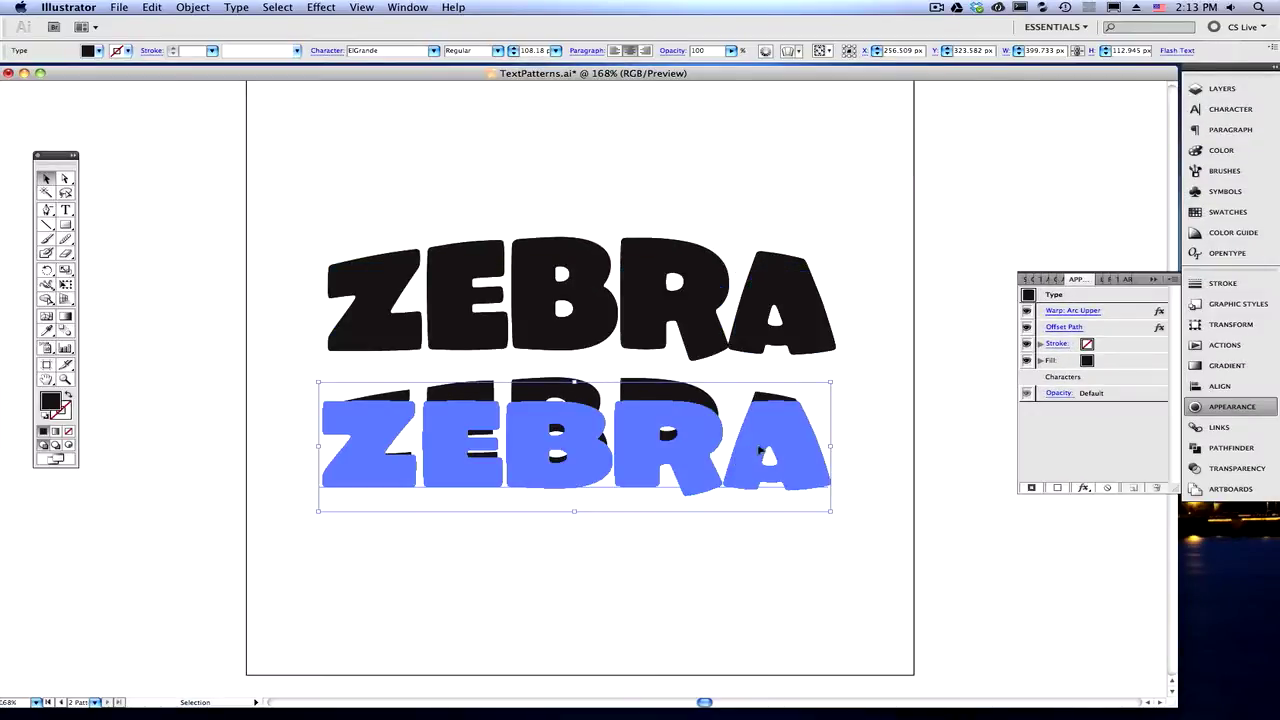
Step: Expand the lower ZEBRA's appearance into outlined paths and nudge the group slightly right
click(193, 7)
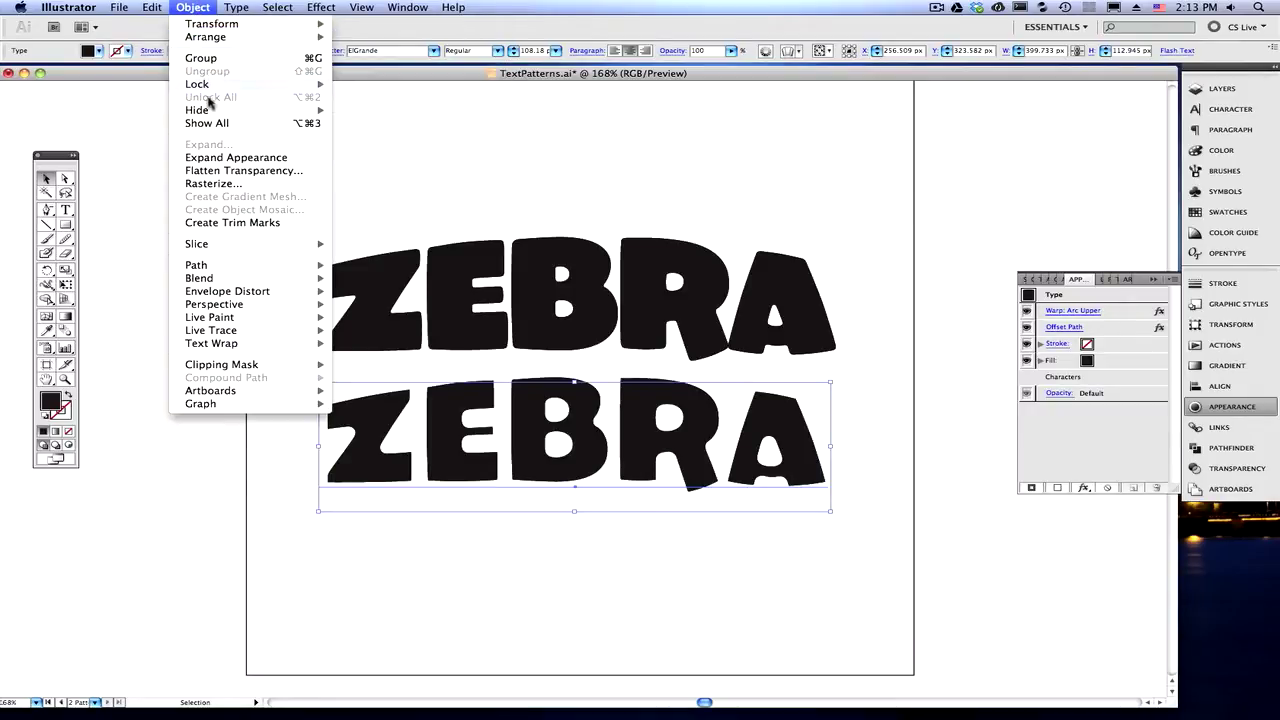
click(222, 158)
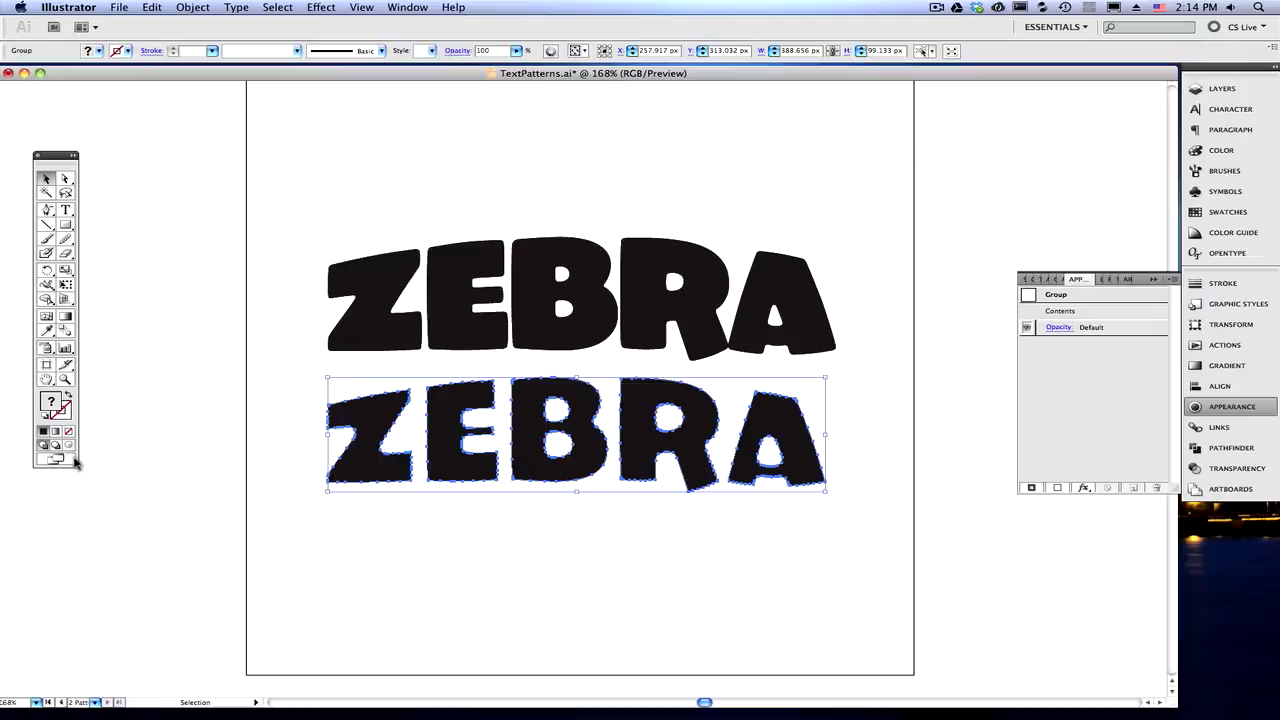
mouse_move(595, 456)
mouse_down()
mouse_move(605, 450)
mouse_move(586, 459)
mouse_up()
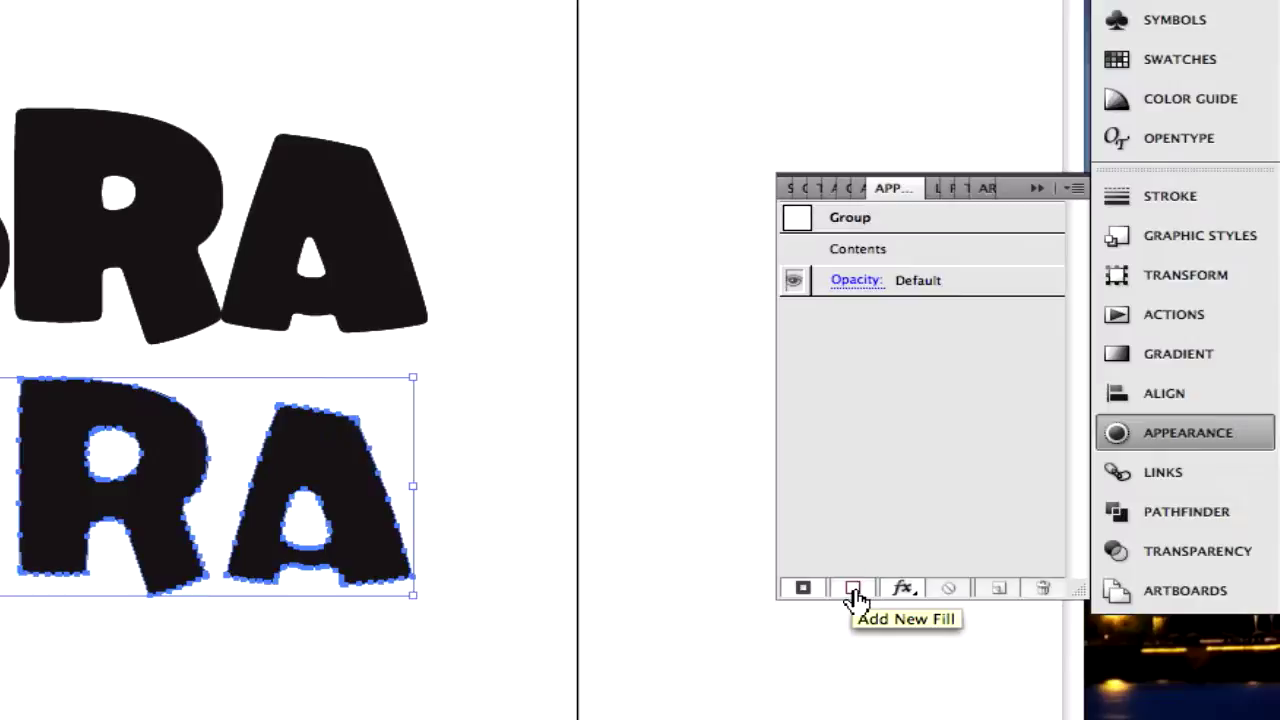
Step: Give the lower ZEBRA outline group a new yellow fill
click(852, 590)
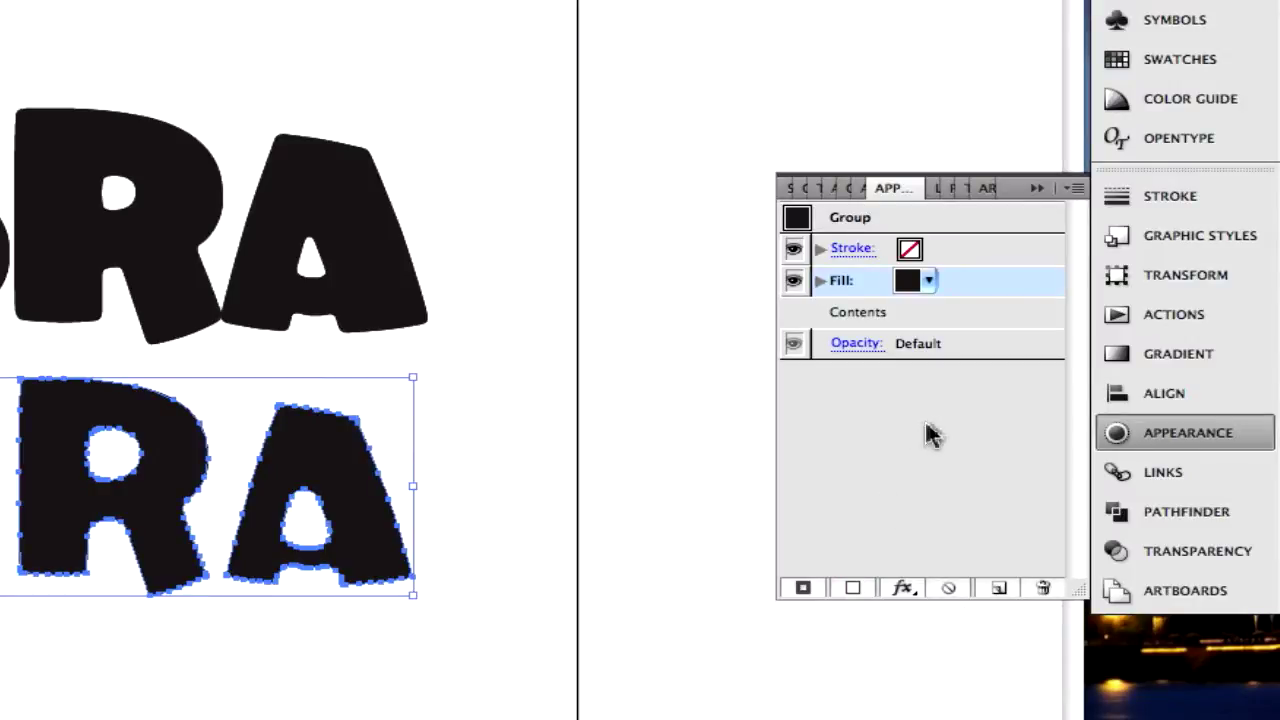
click(928, 281)
click(804, 312)
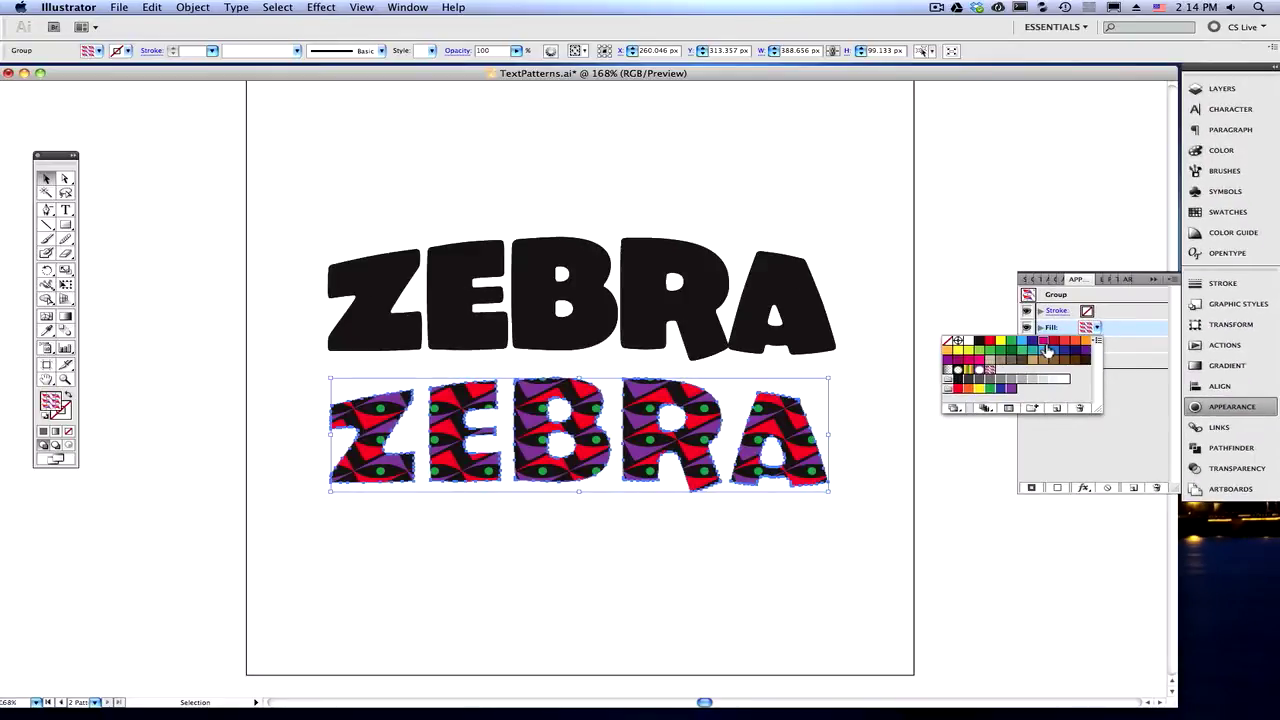
click(1047, 348)
click(979, 342)
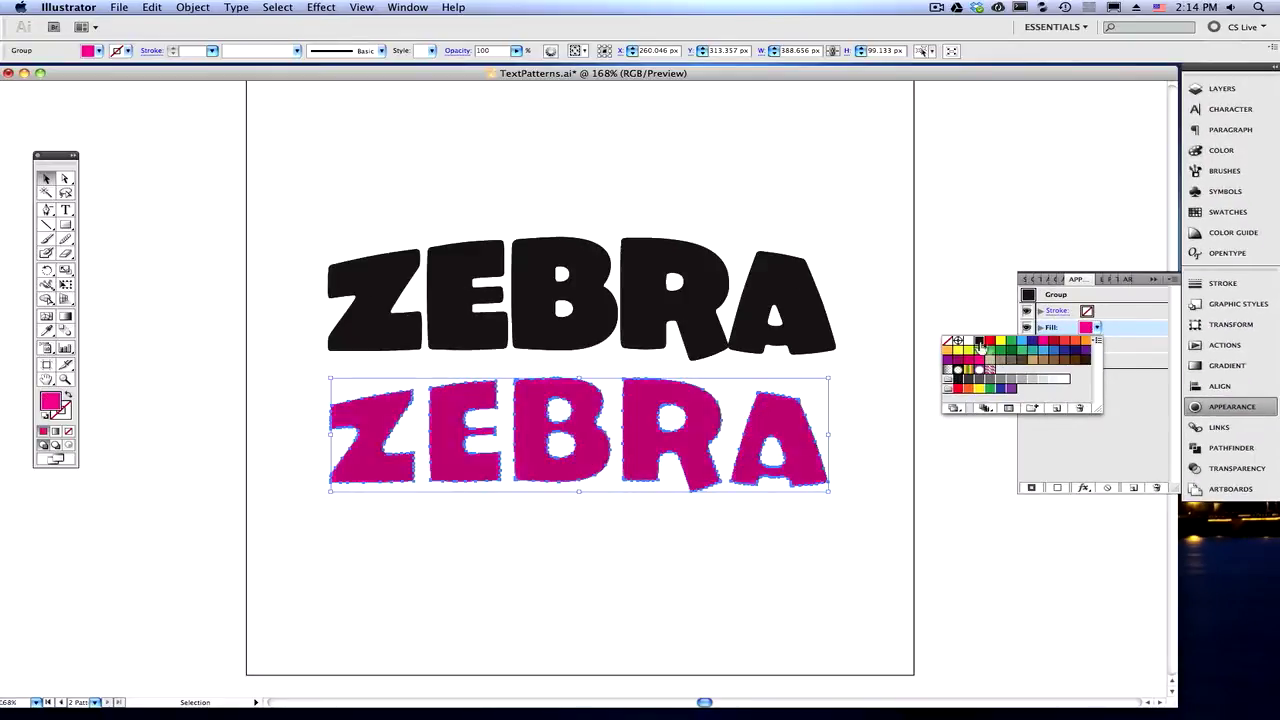
click(1001, 342)
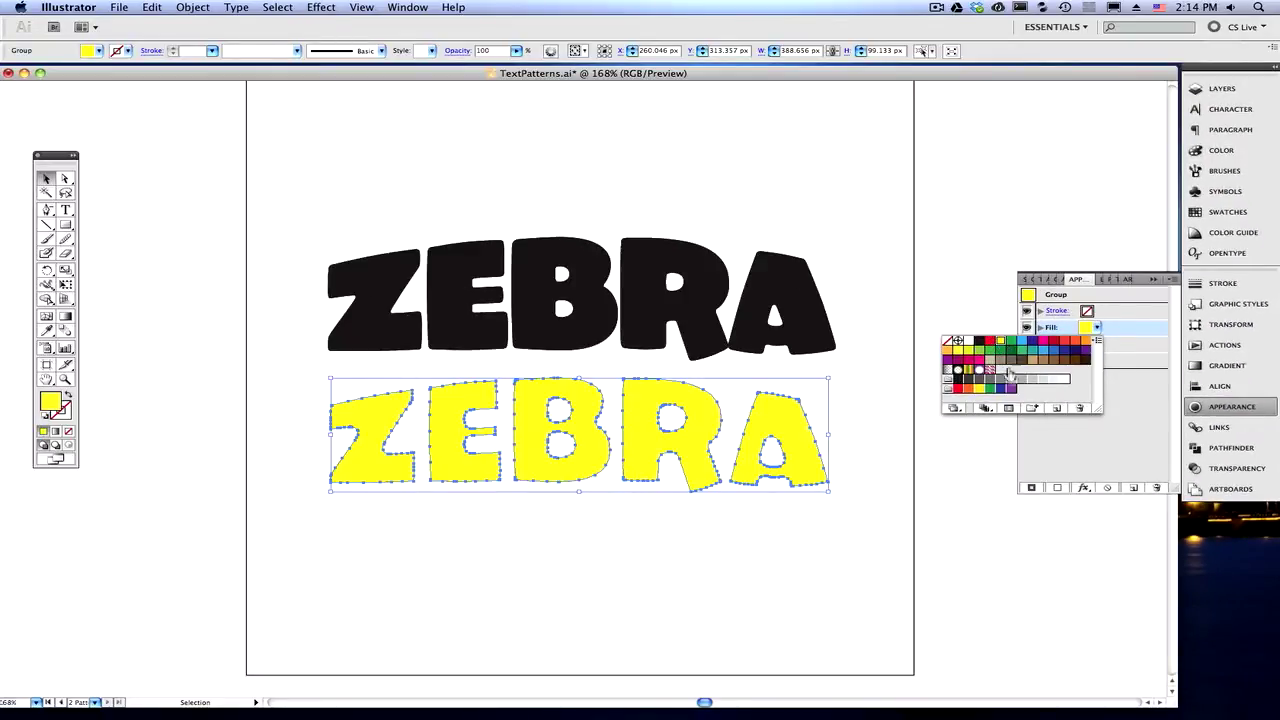
click(1136, 435)
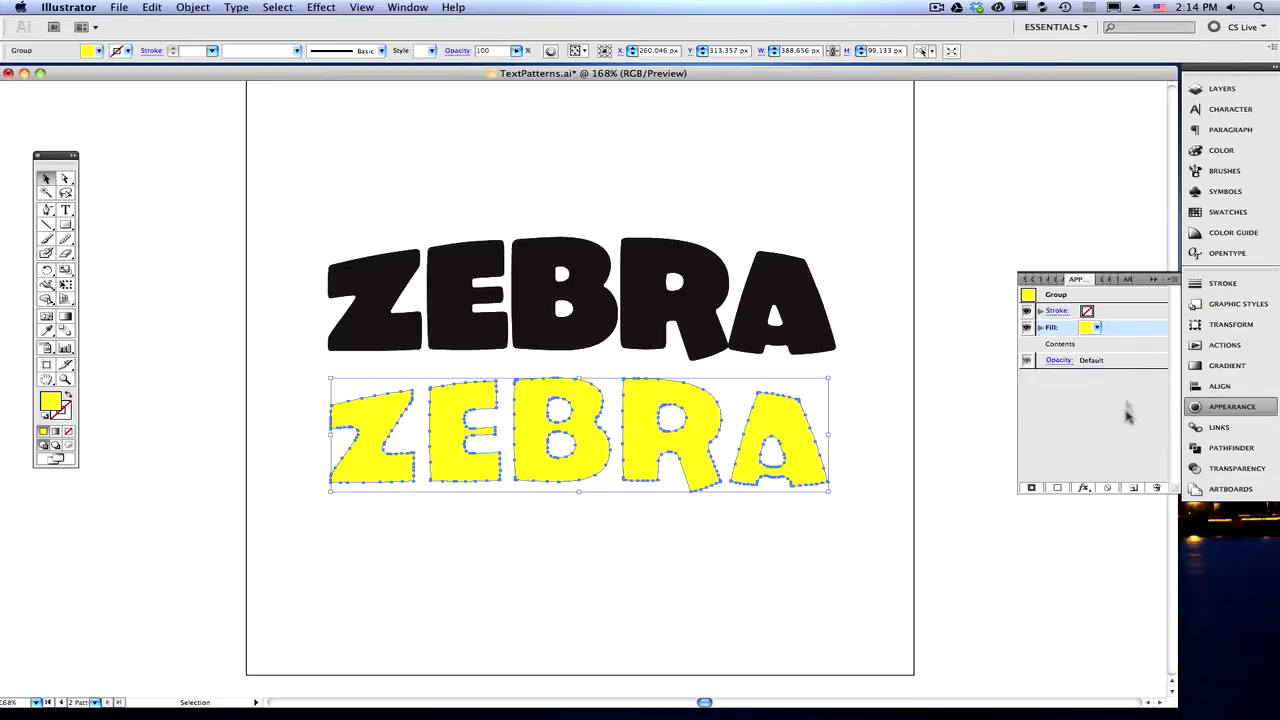
Step: Position the yellow ZEBRA below the black one
drag(795, 420, 790, 300)
click(940, 262)
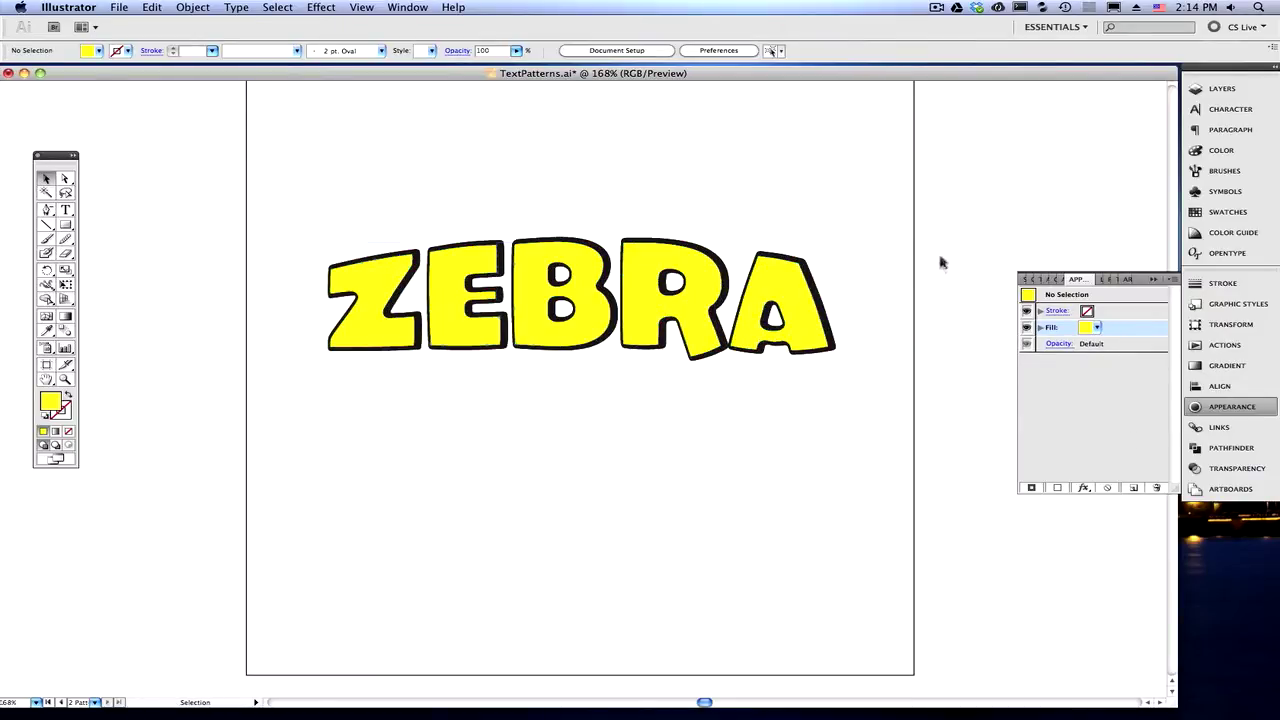
click(800, 292)
click(900, 287)
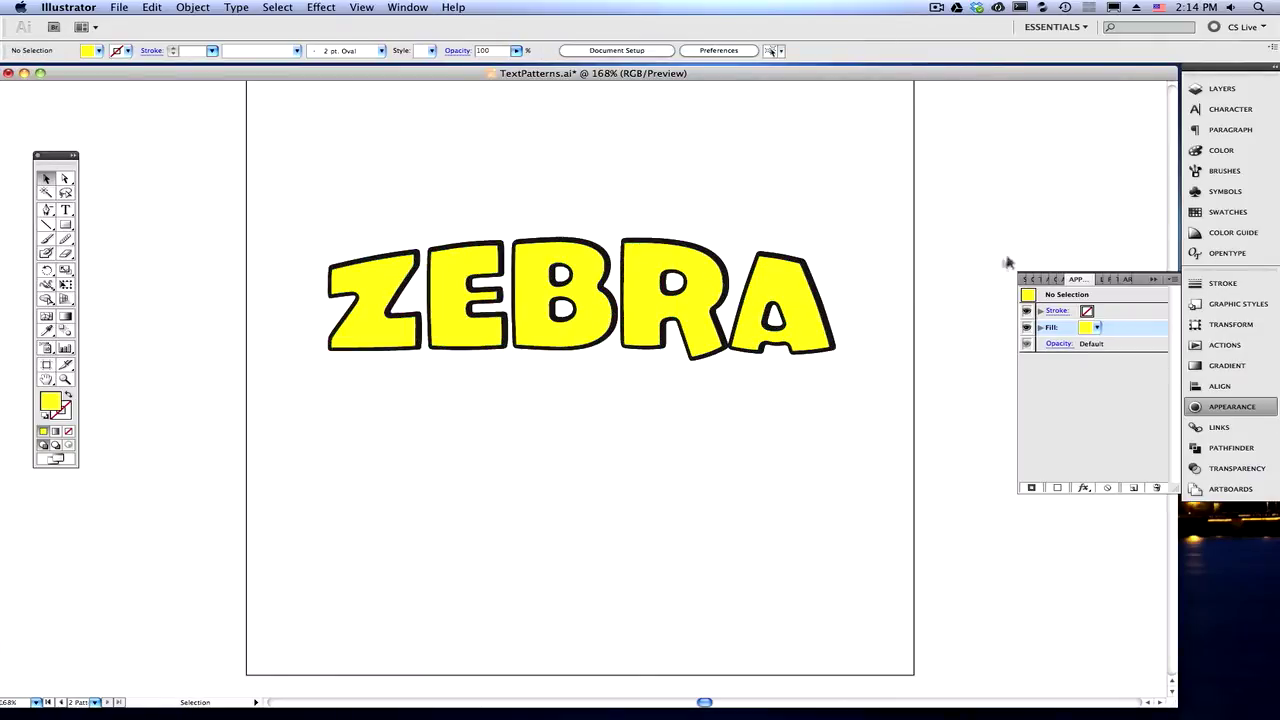
drag(796, 341, 795, 475)
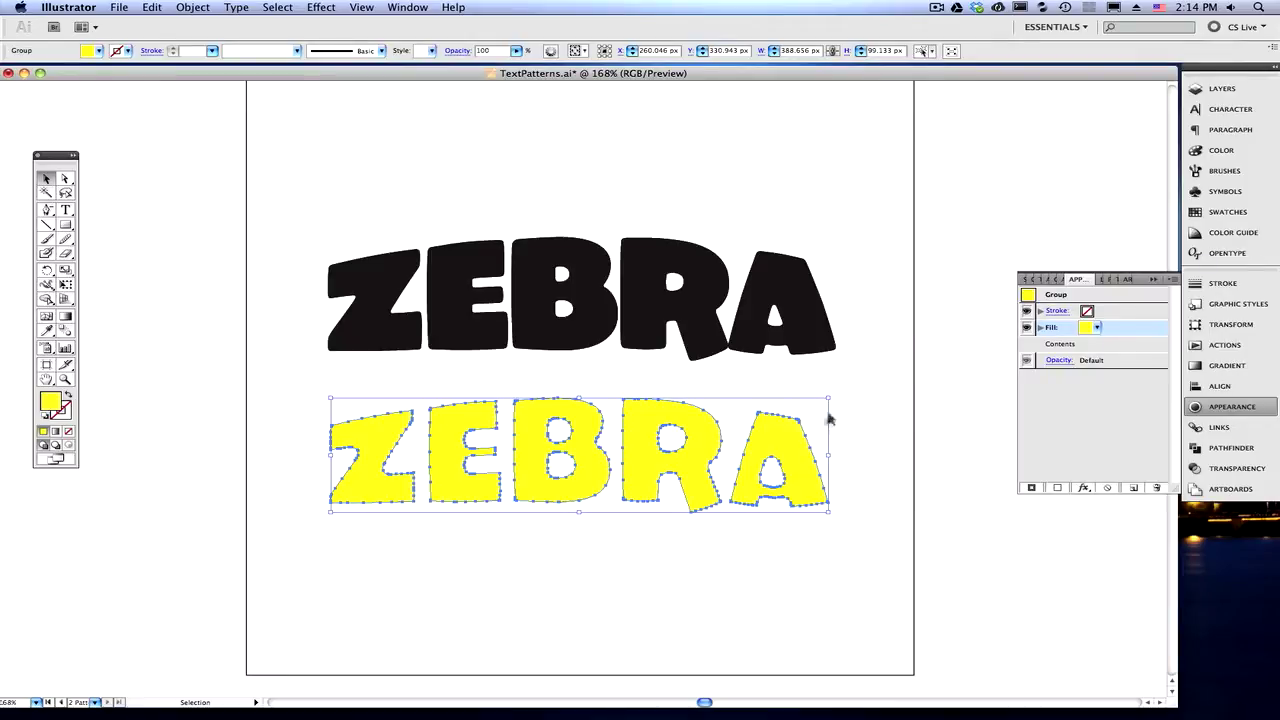
key(a)
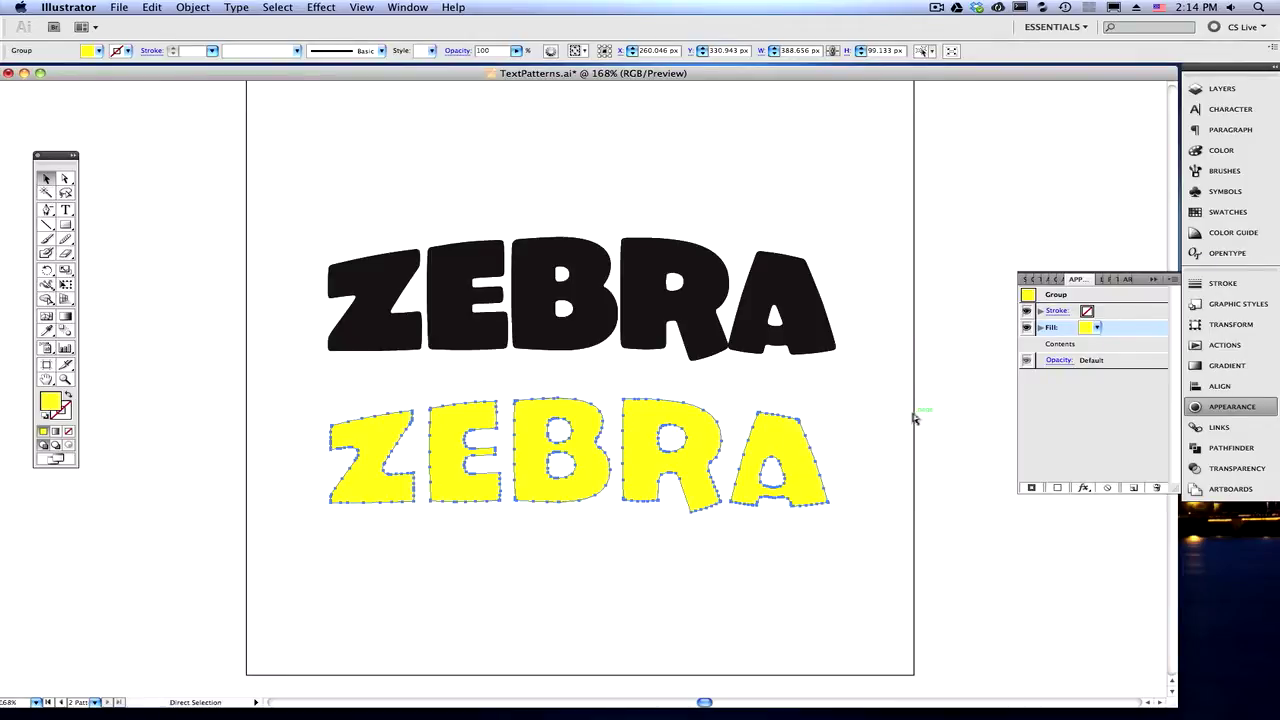
key(v)
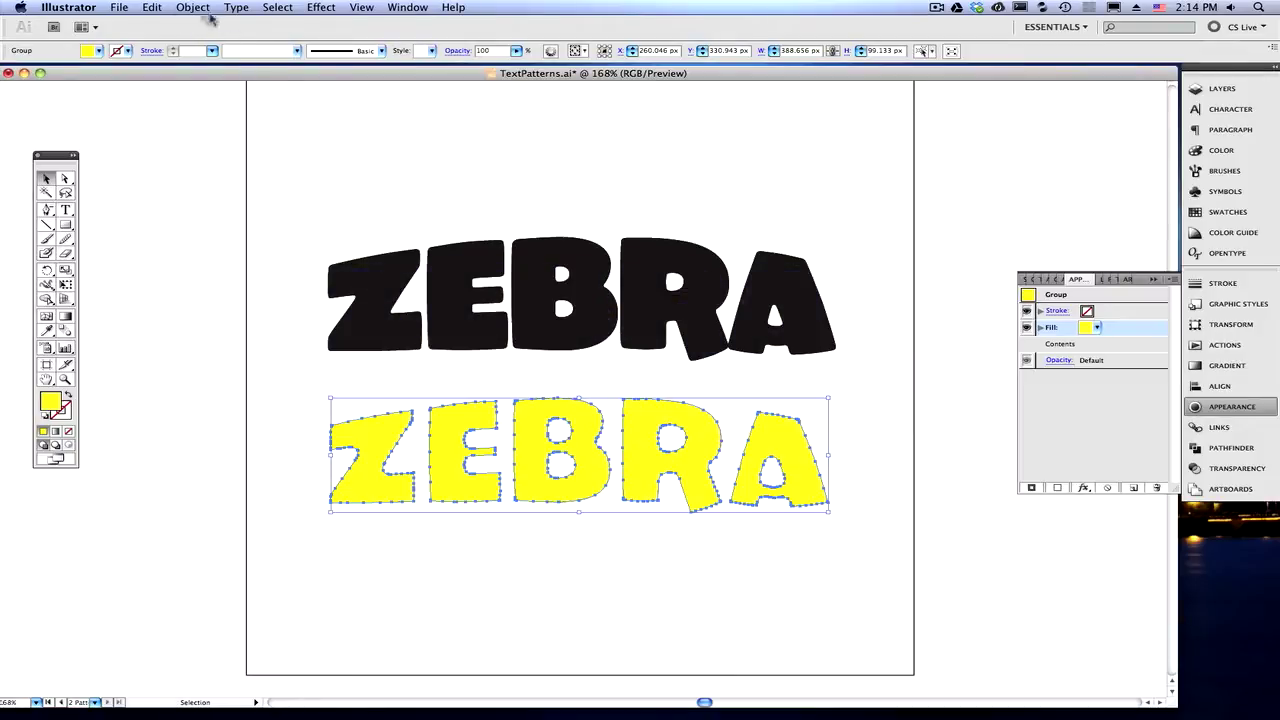
Step: Copy the yellow ZEBRA, deselect it, and switch to Photoshop
click(151, 7)
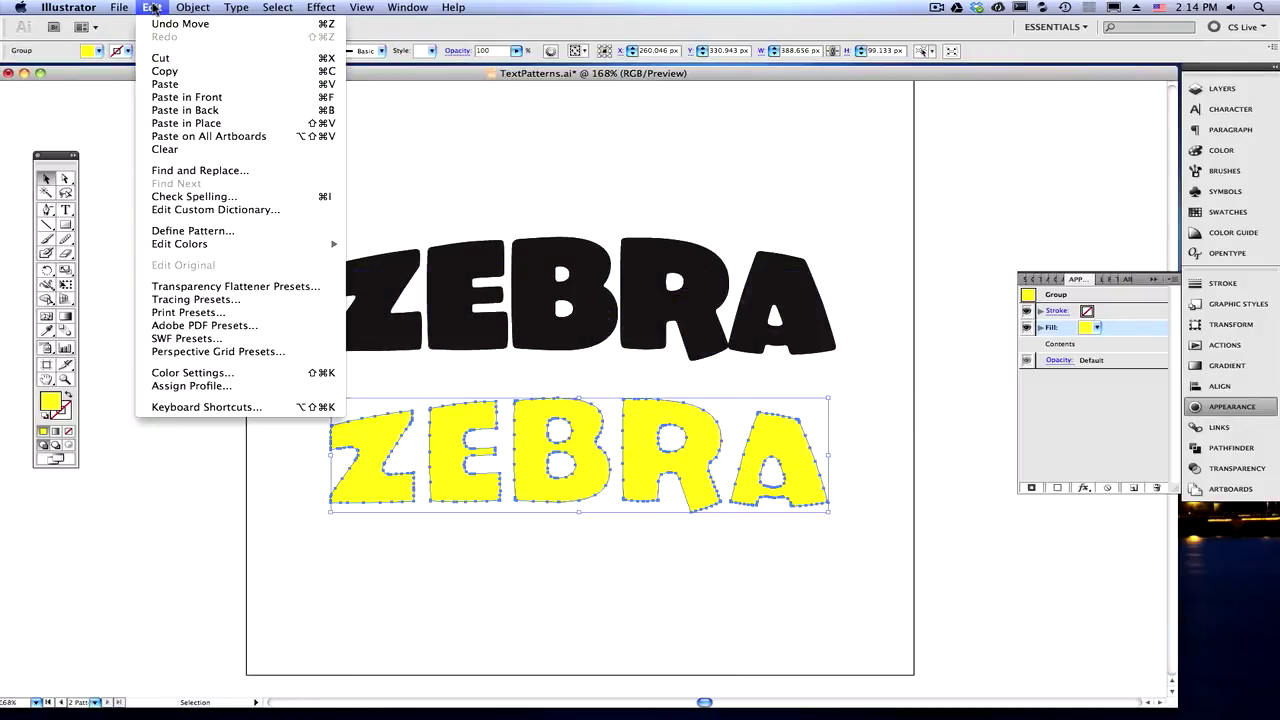
click(163, 72)
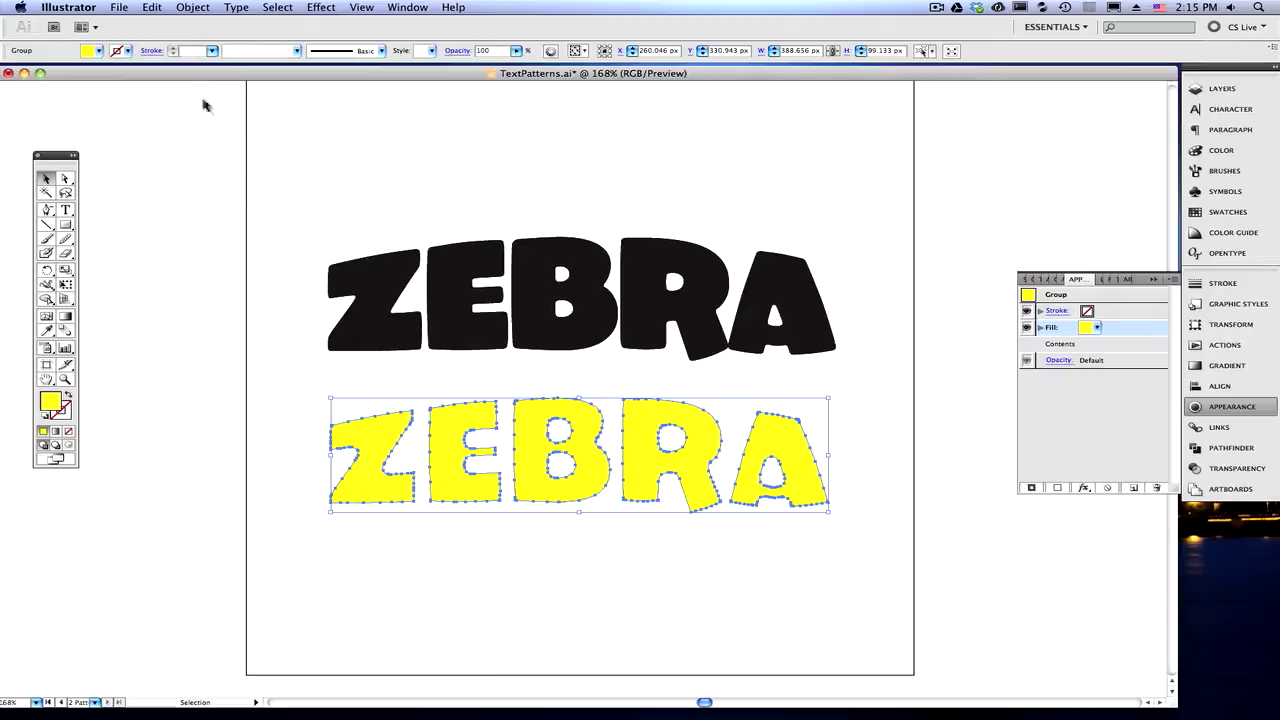
click(268, 168)
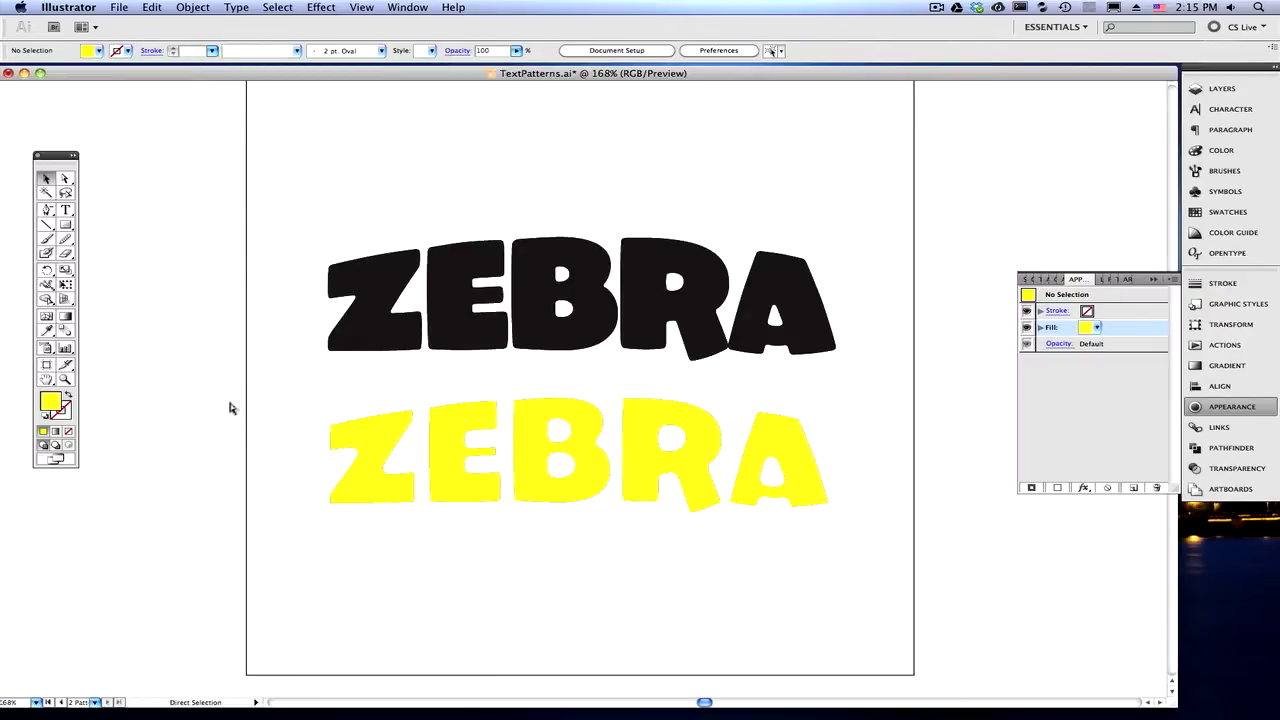
key(super+Tab)
key(super+Tab)
key(super+Tab)
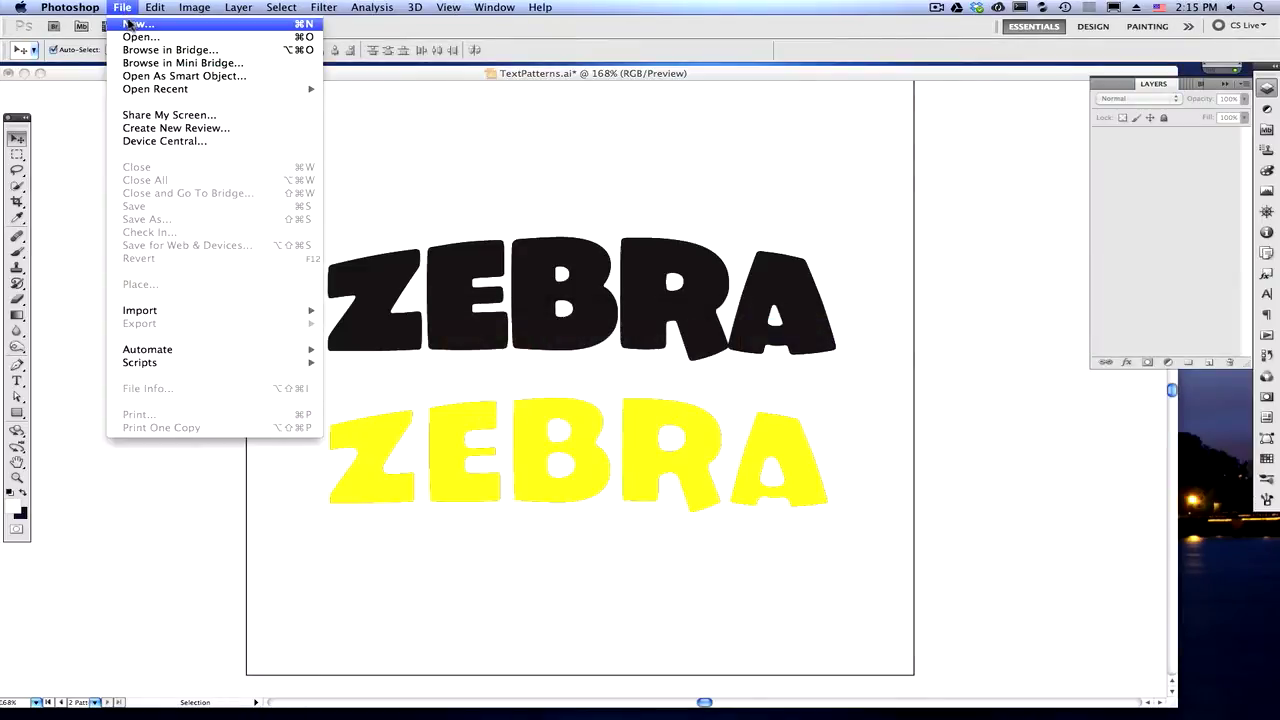
Step: Create a new Photoshop document using the Clipboard preset
click(128, 22)
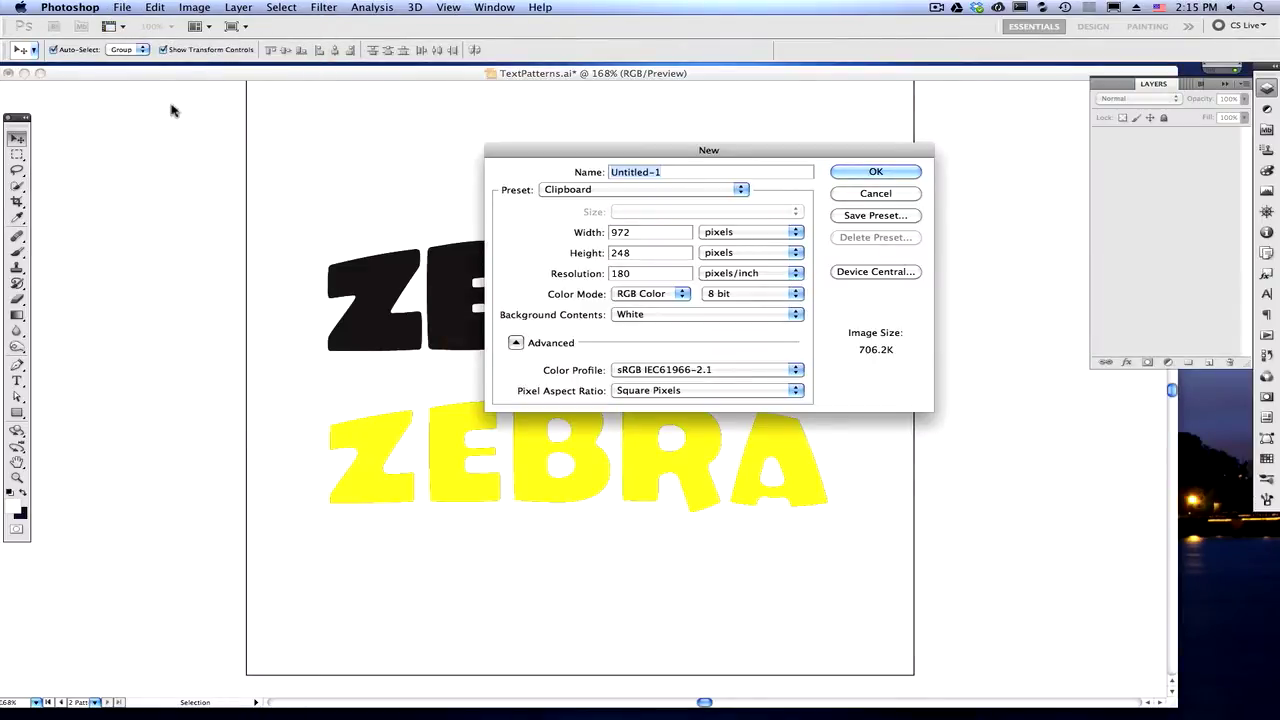
click(610, 190)
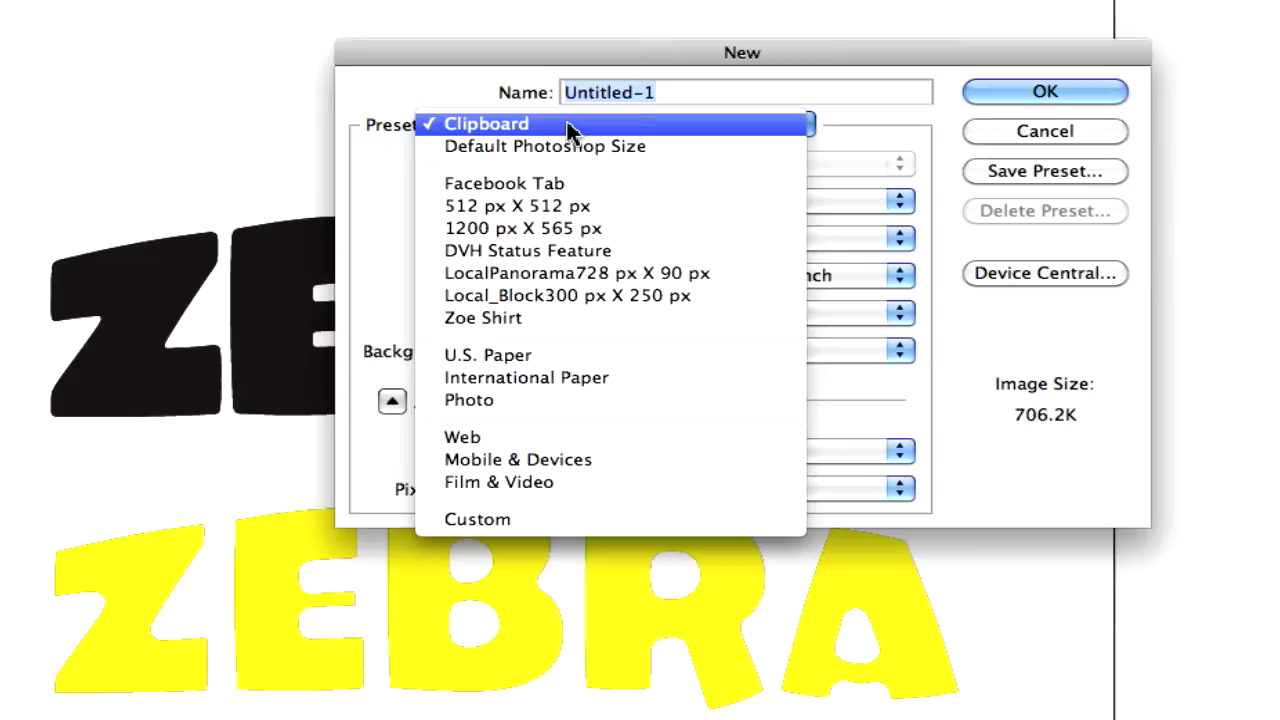
click(569, 127)
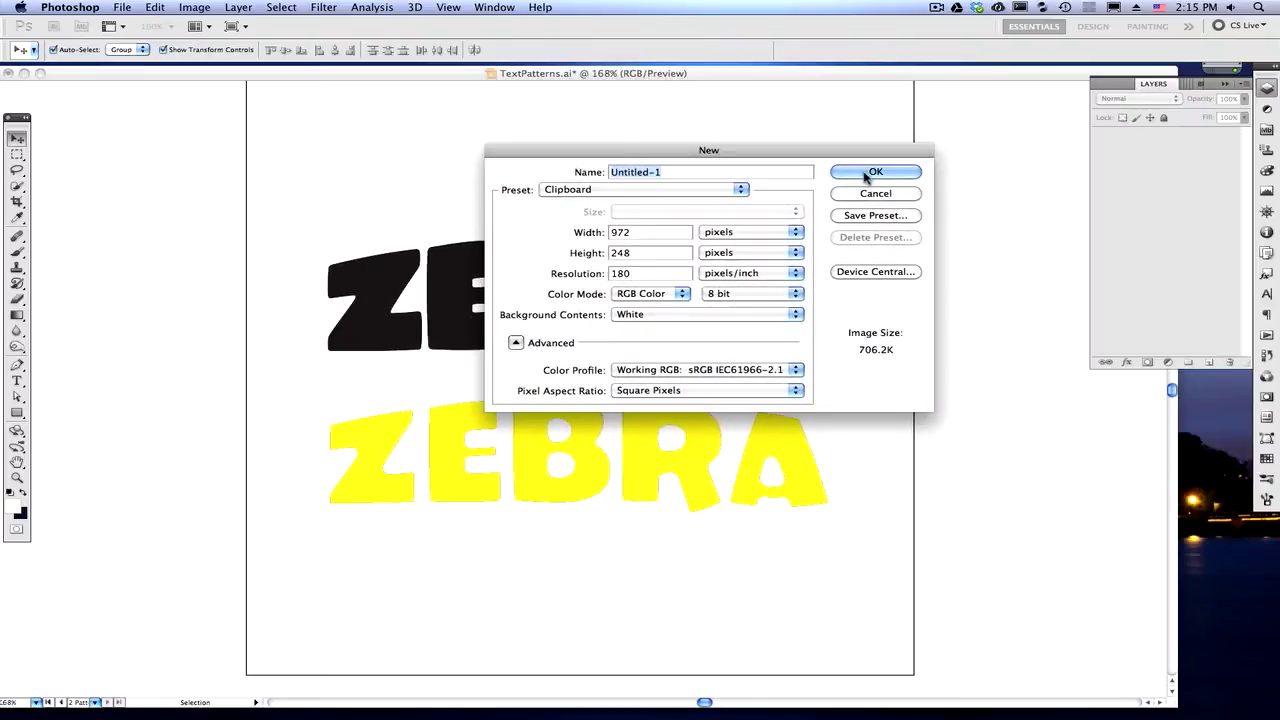
click(1017, 107)
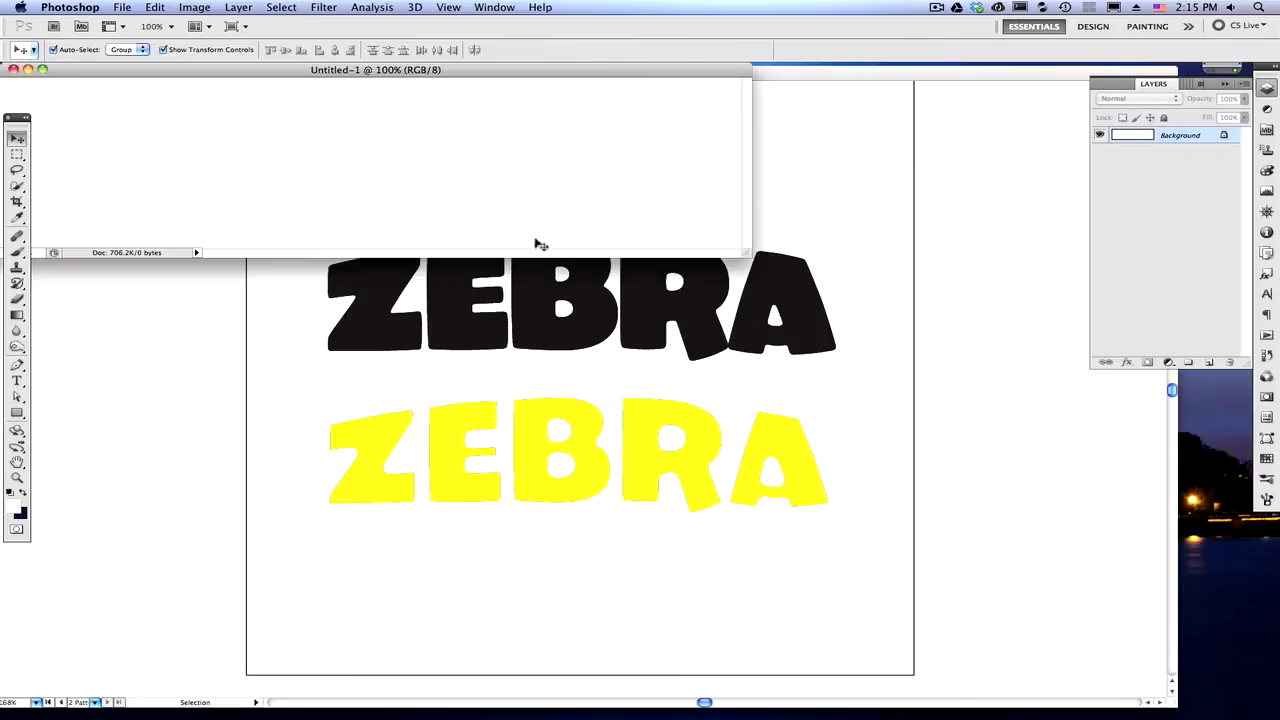
Step: Paste the ZEBRA lettering as a path and enlarge the document window
key(super+v)
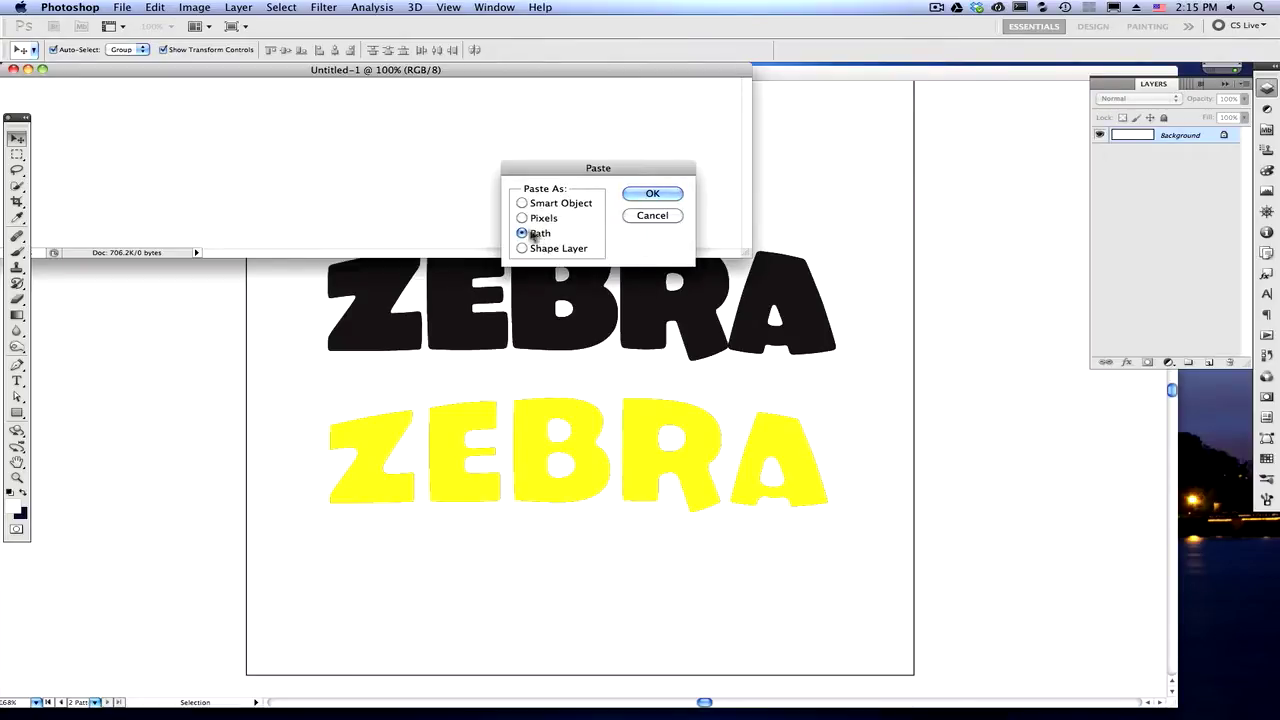
click(655, 194)
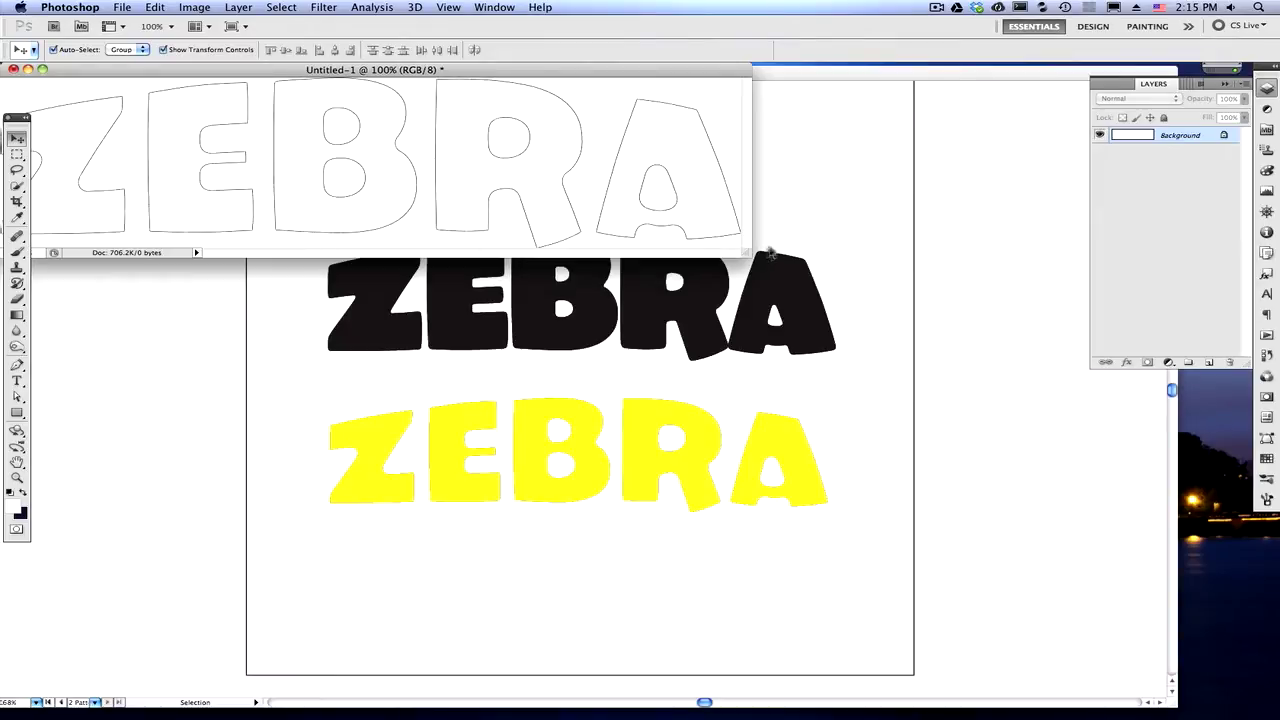
drag(743, 252, 1058, 550)
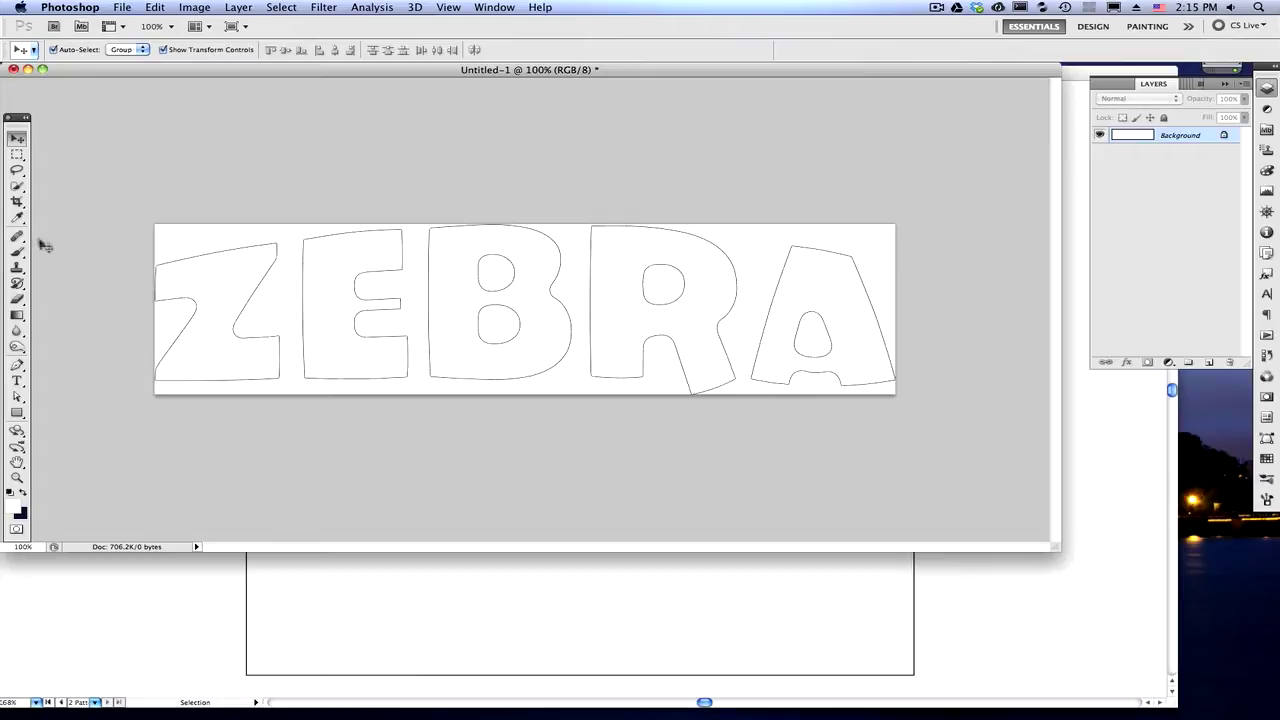
Step: Crop outward past all four edges to add a margin around the ZEBRA canvas
click(17, 201)
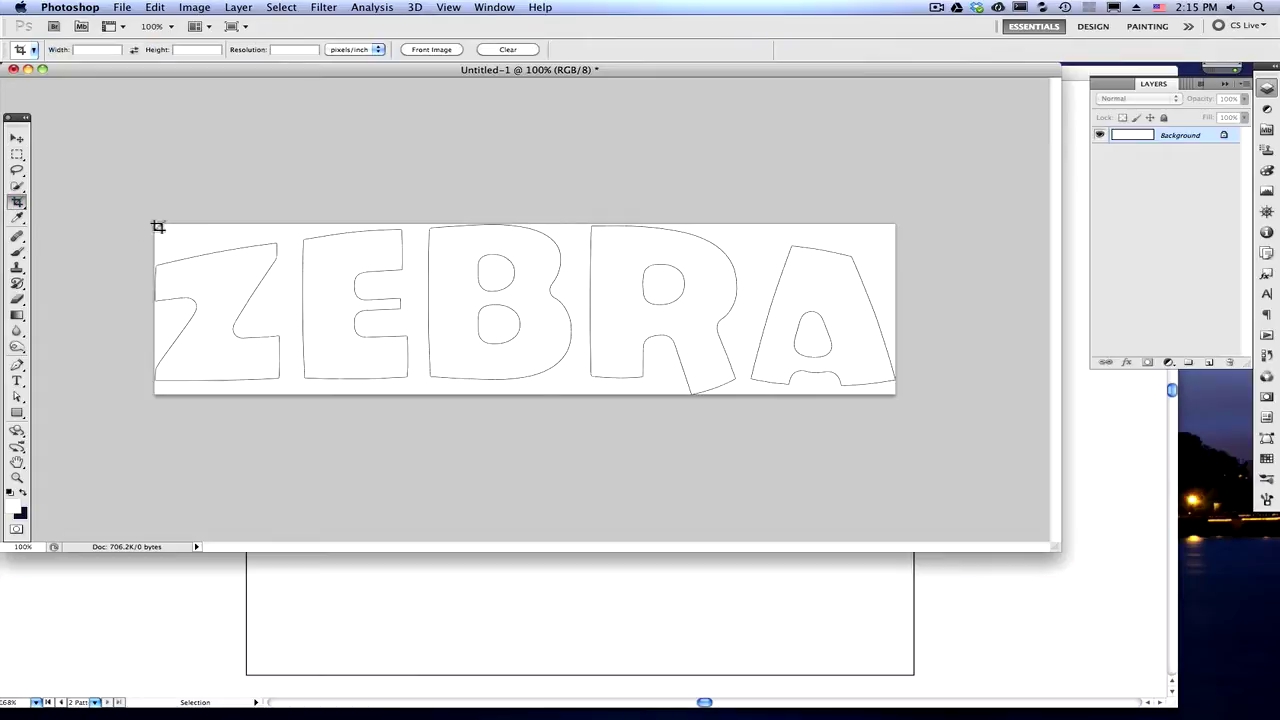
drag(168, 236, 931, 393)
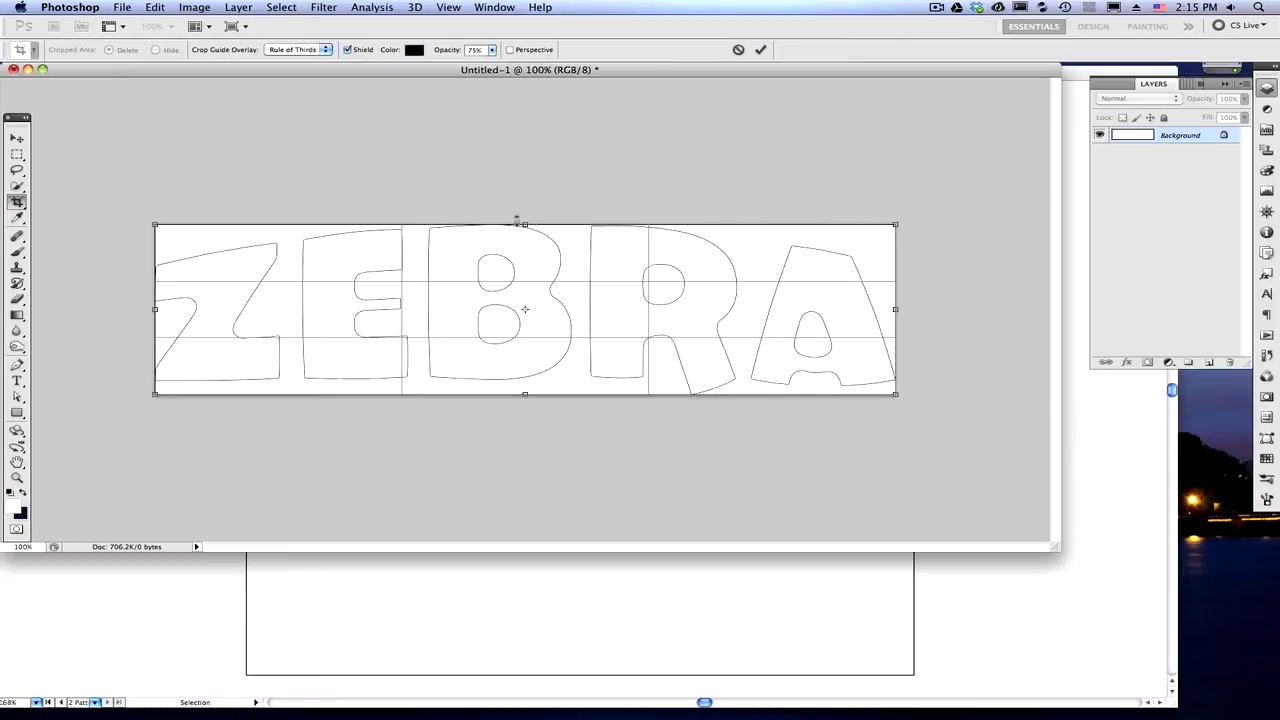
drag(525, 219, 525, 190)
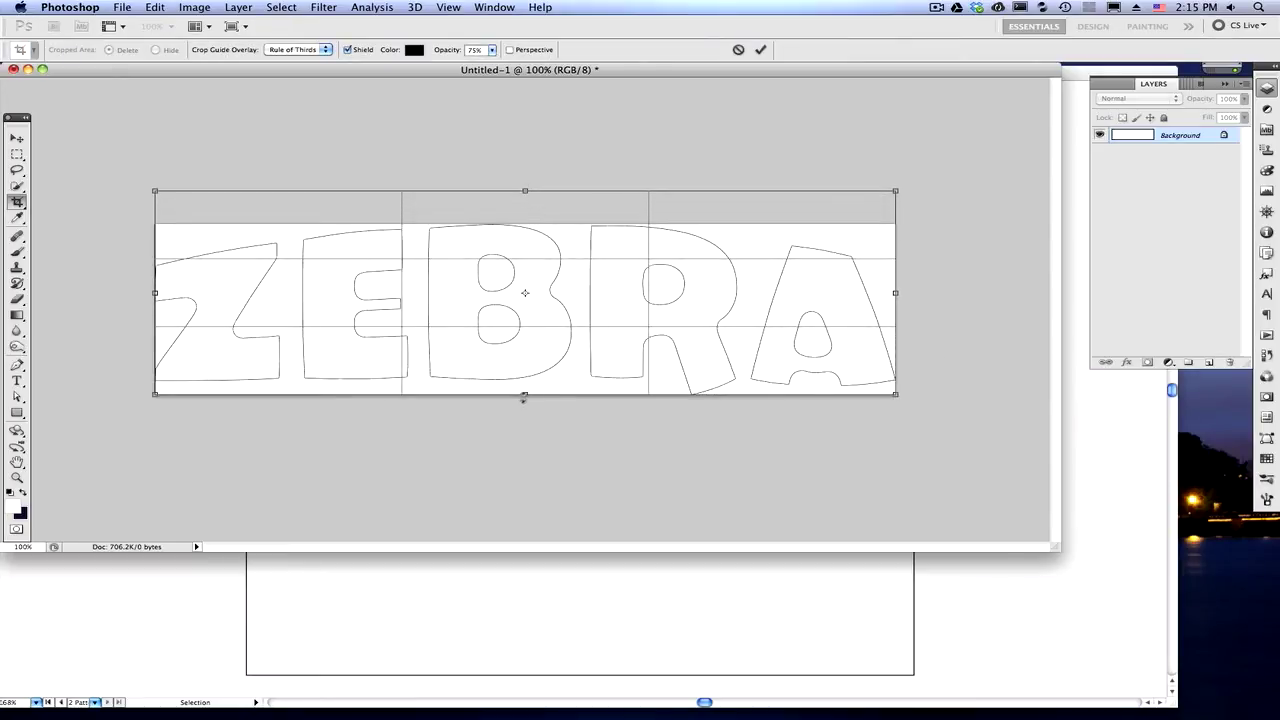
drag(523, 397, 518, 436)
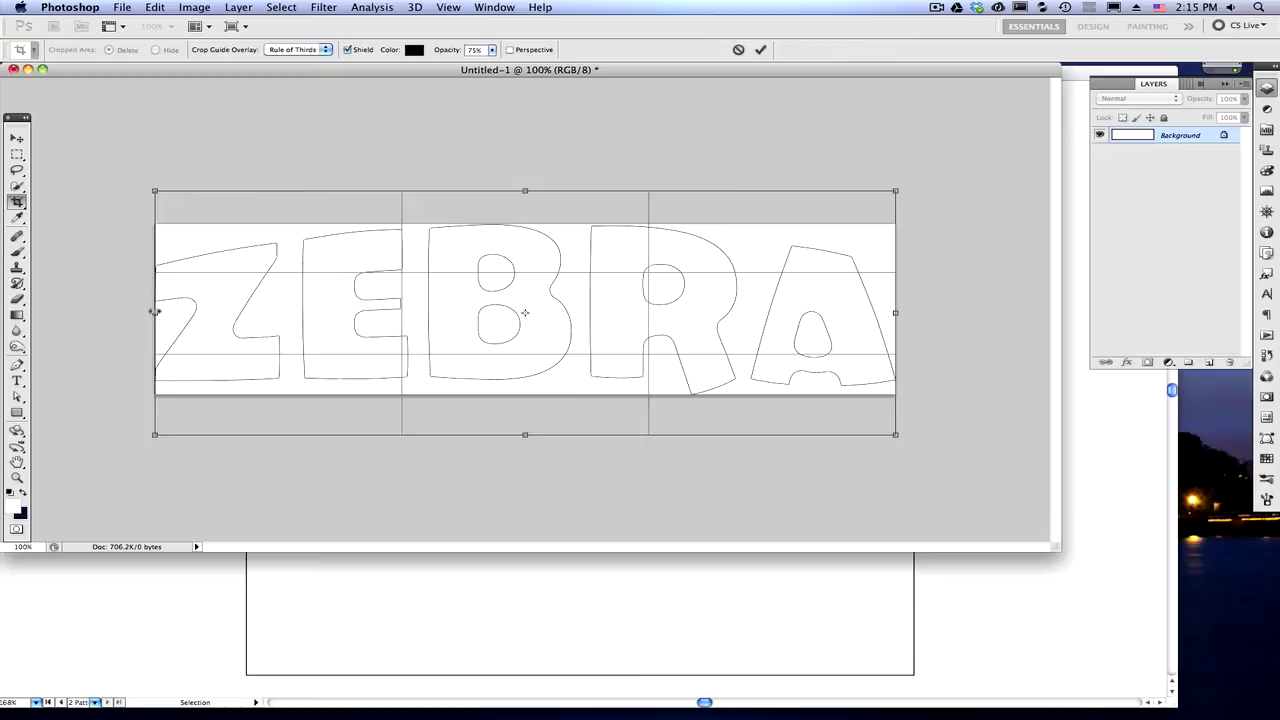
drag(155, 313, 119, 313)
drag(895, 313, 938, 312)
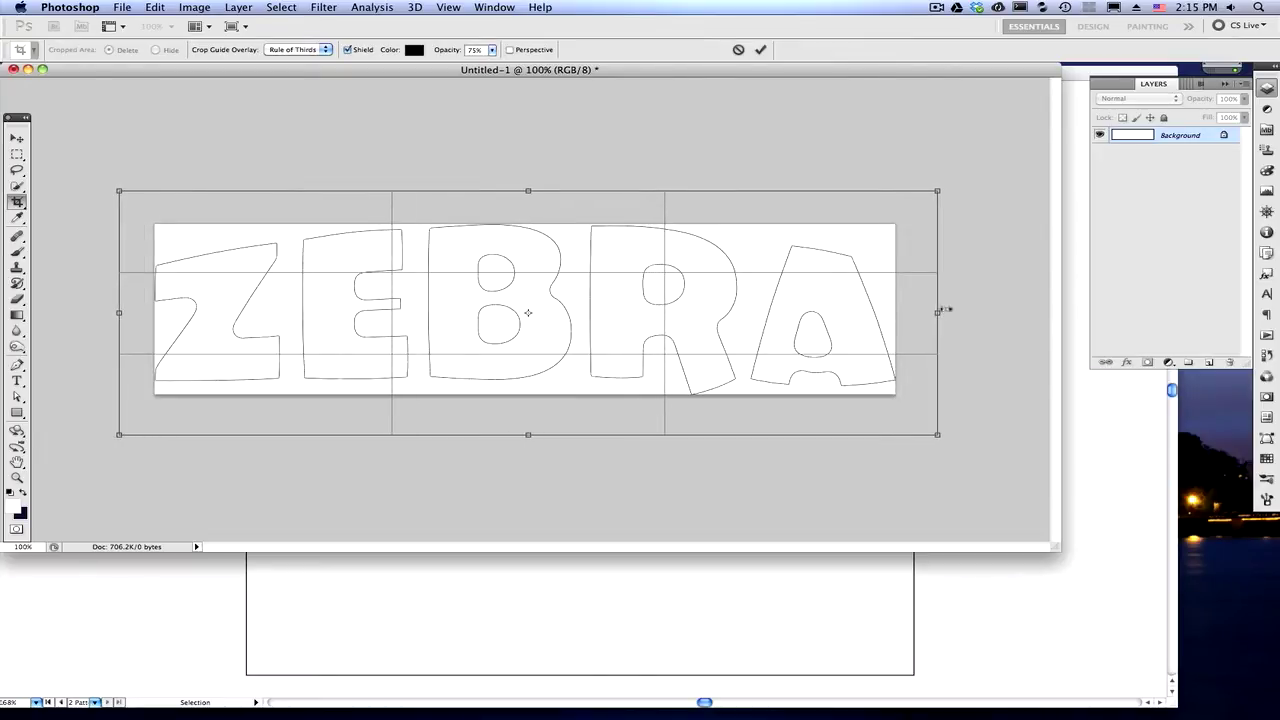
key(Return)
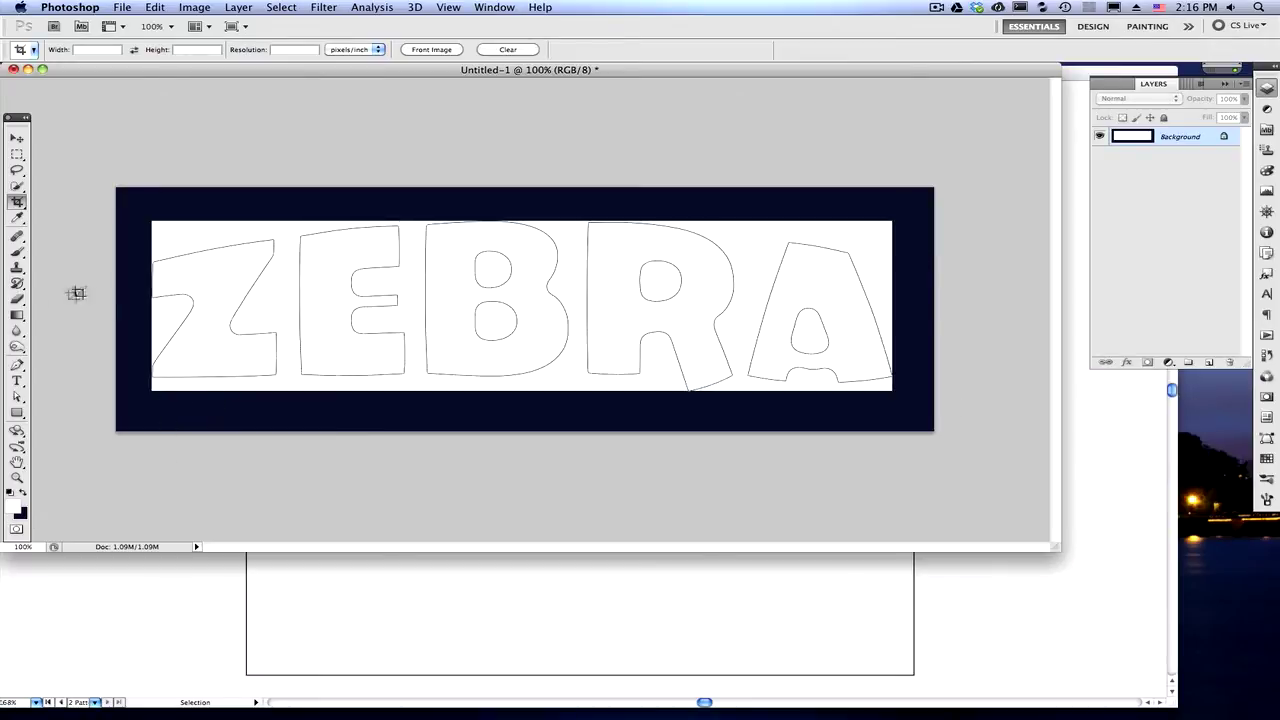
Step: Fill the Untitled-1 background with a vertical white-to-black linear gradient
click(16, 318)
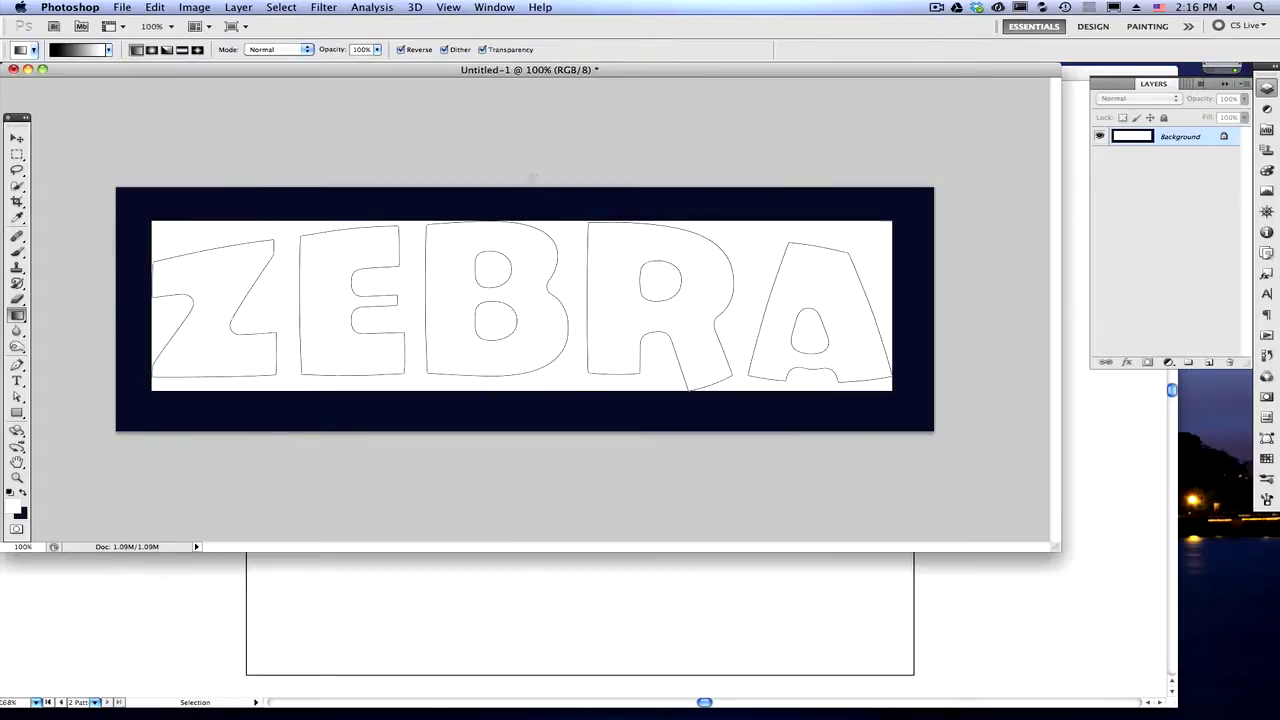
drag(531, 176, 533, 390)
drag(525, 453, 528, 450)
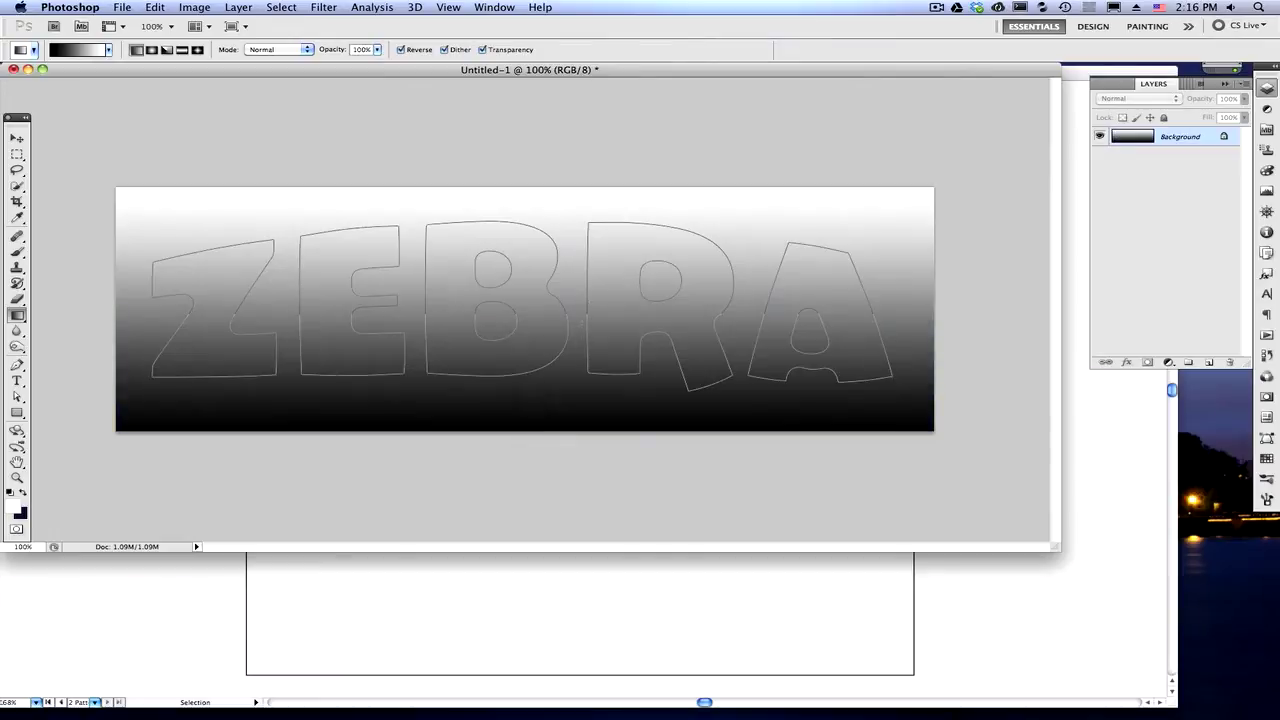
Step: Convert Untitled-1 to Grayscale mode (Gray/8), discarding its colour information
click(195, 8)
mouse_move(280, 23)
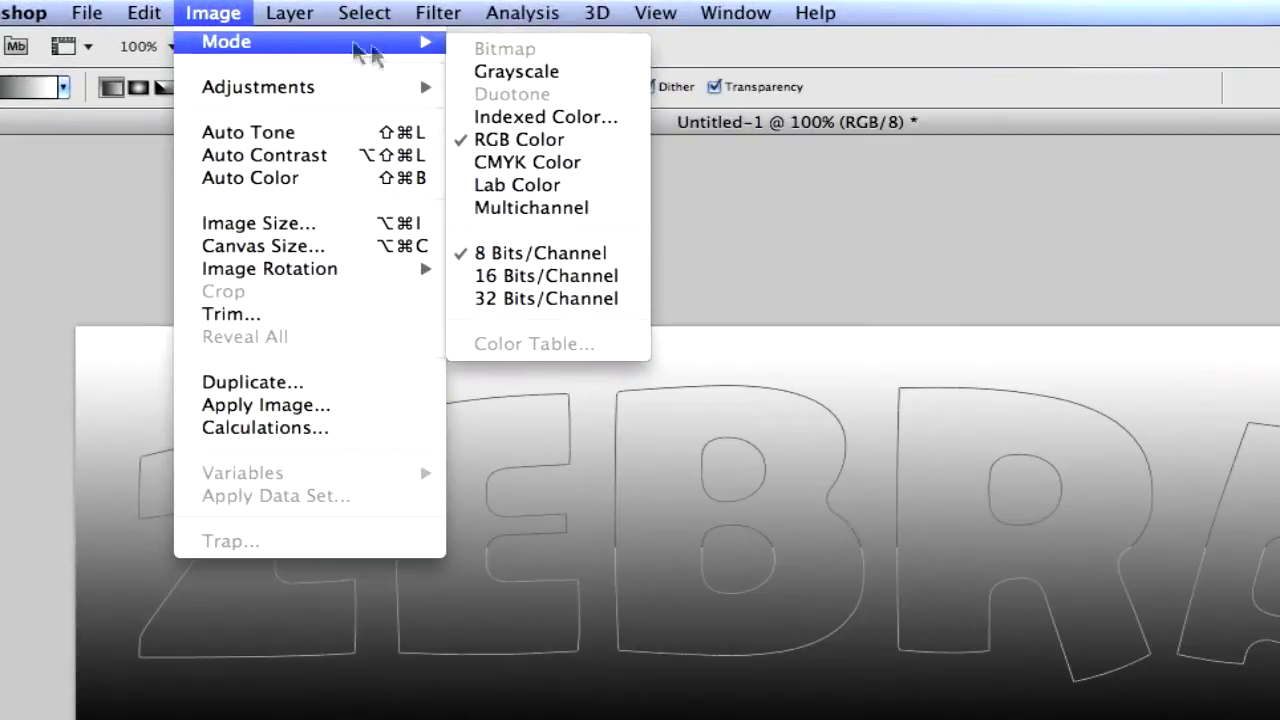
click(545, 75)
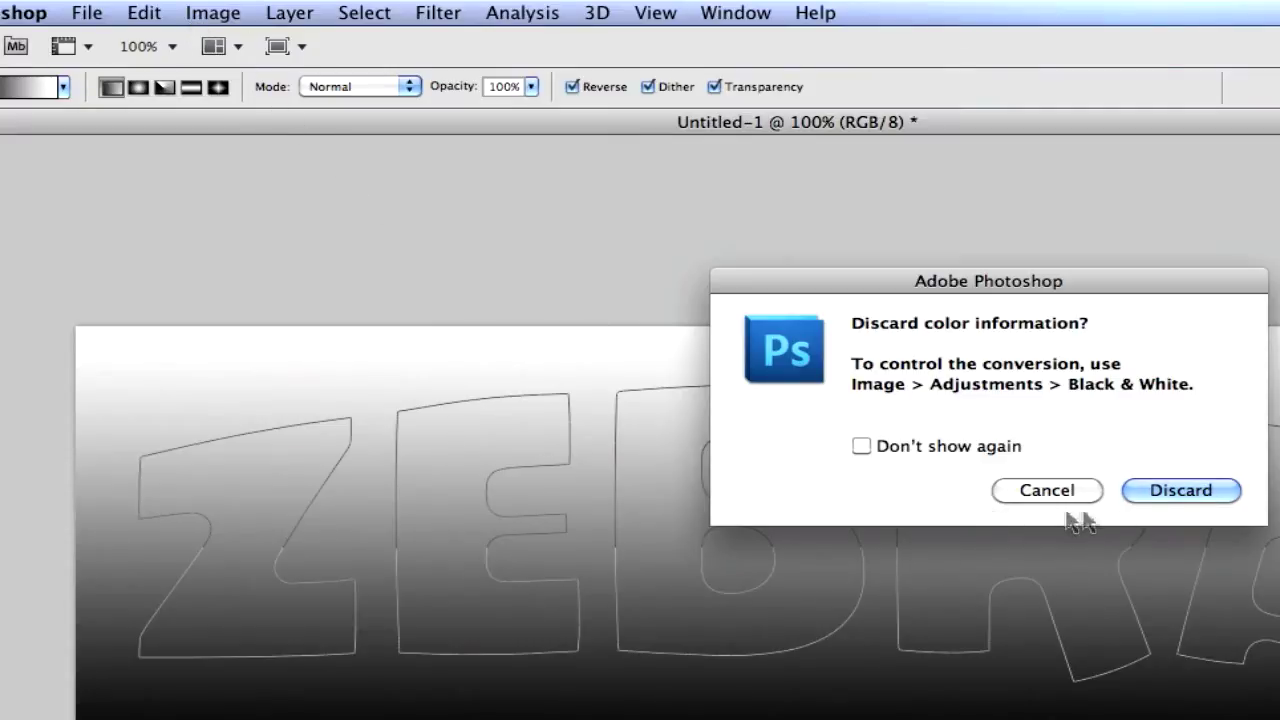
click(1193, 500)
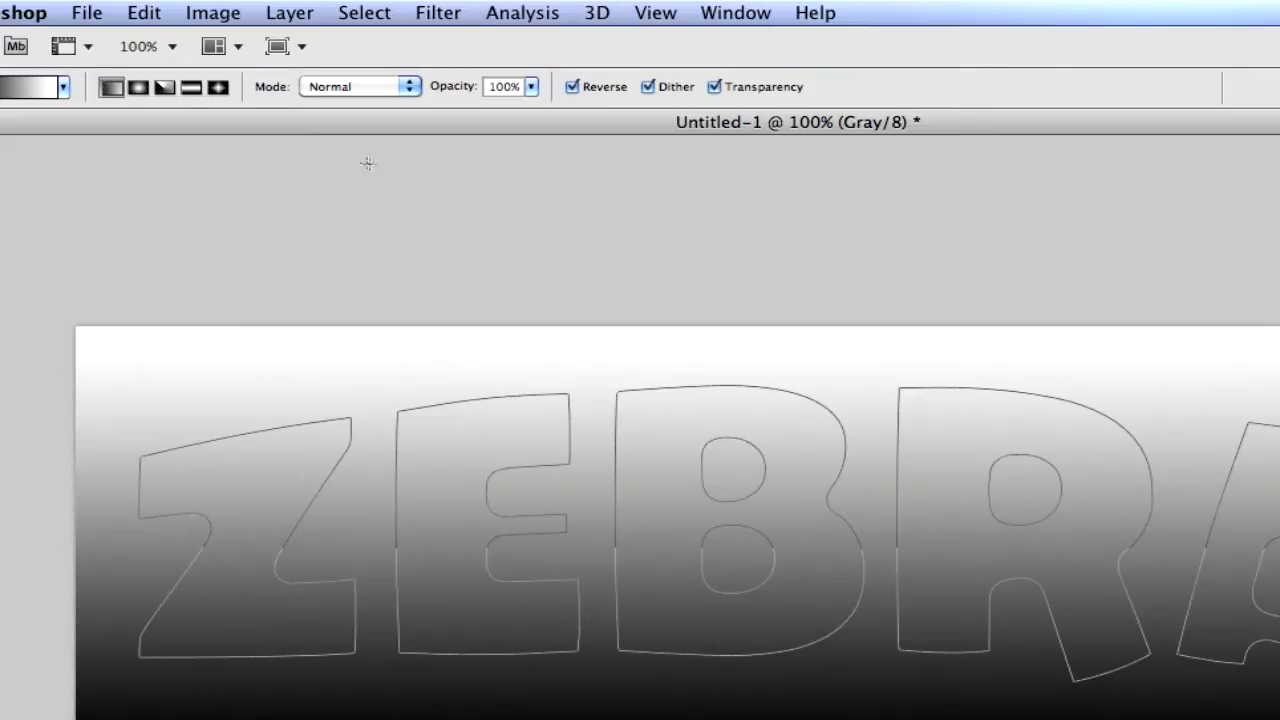
Step: Convert the gradient to Bitmap using a Halftone Screen of 18 lines/inch with Line shape
click(213, 12)
mouse_move(216, 42)
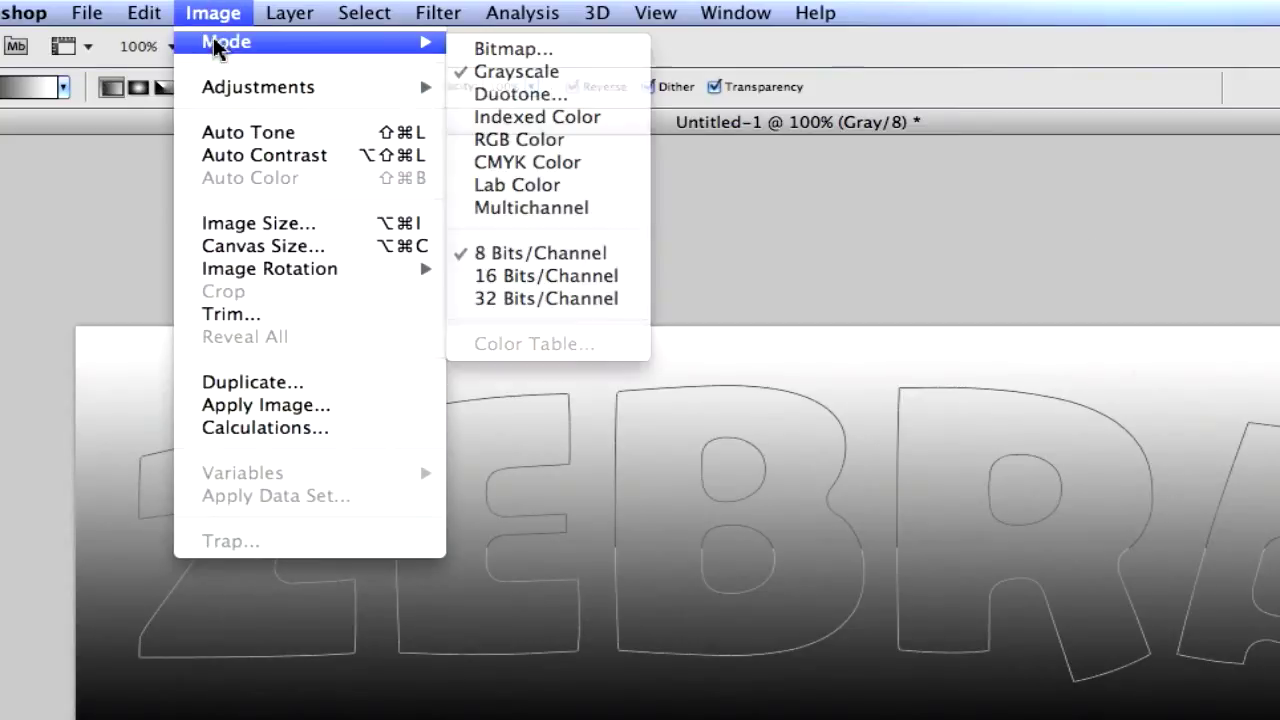
click(525, 55)
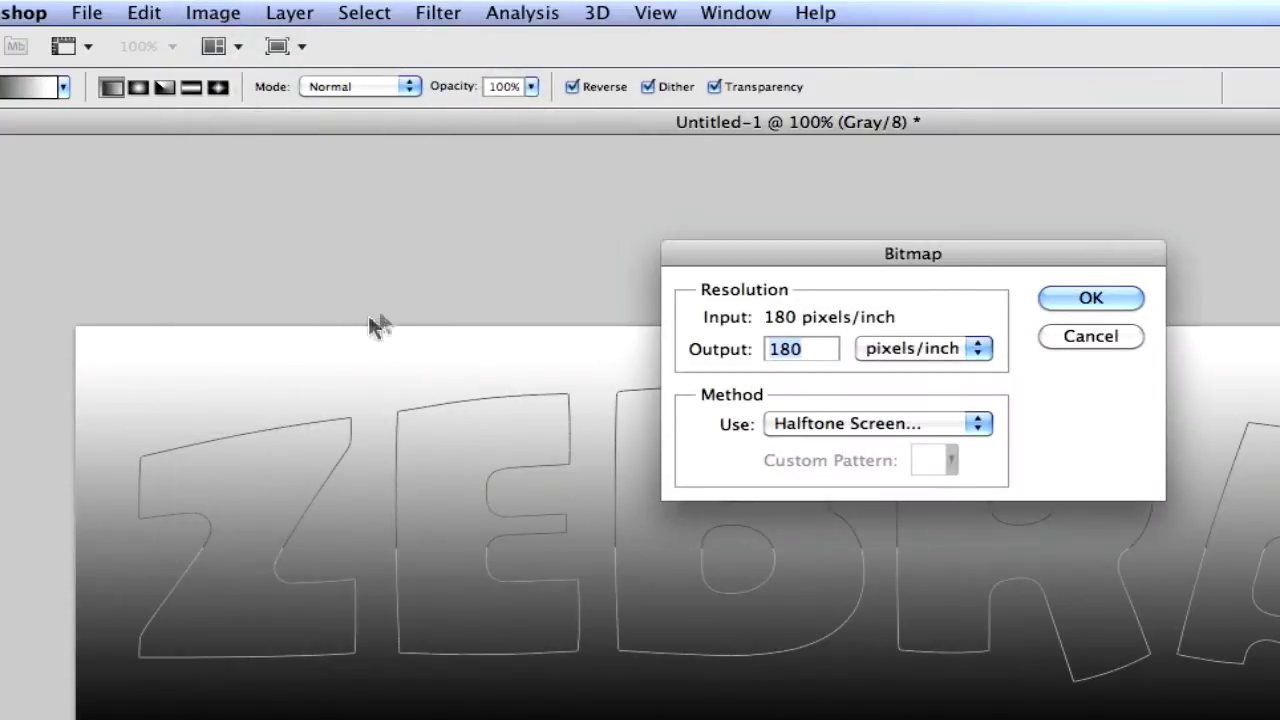
drag(737, 266, 690, 203)
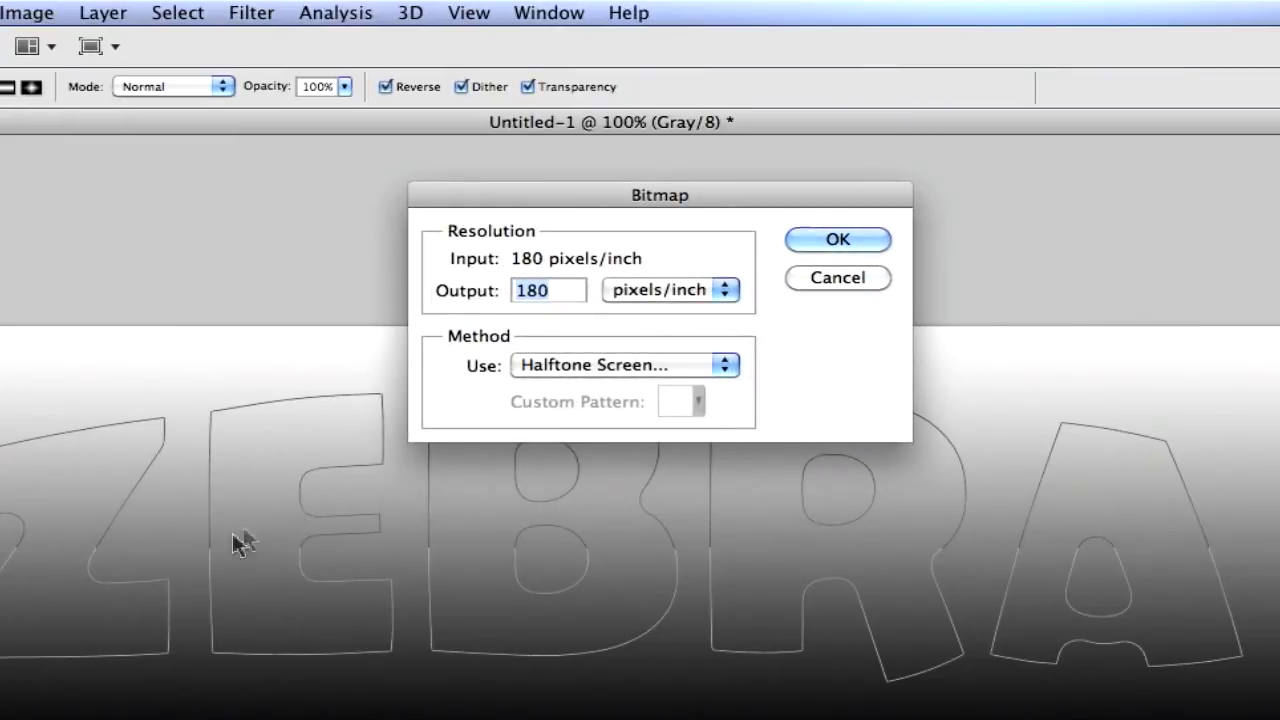
click(700, 366)
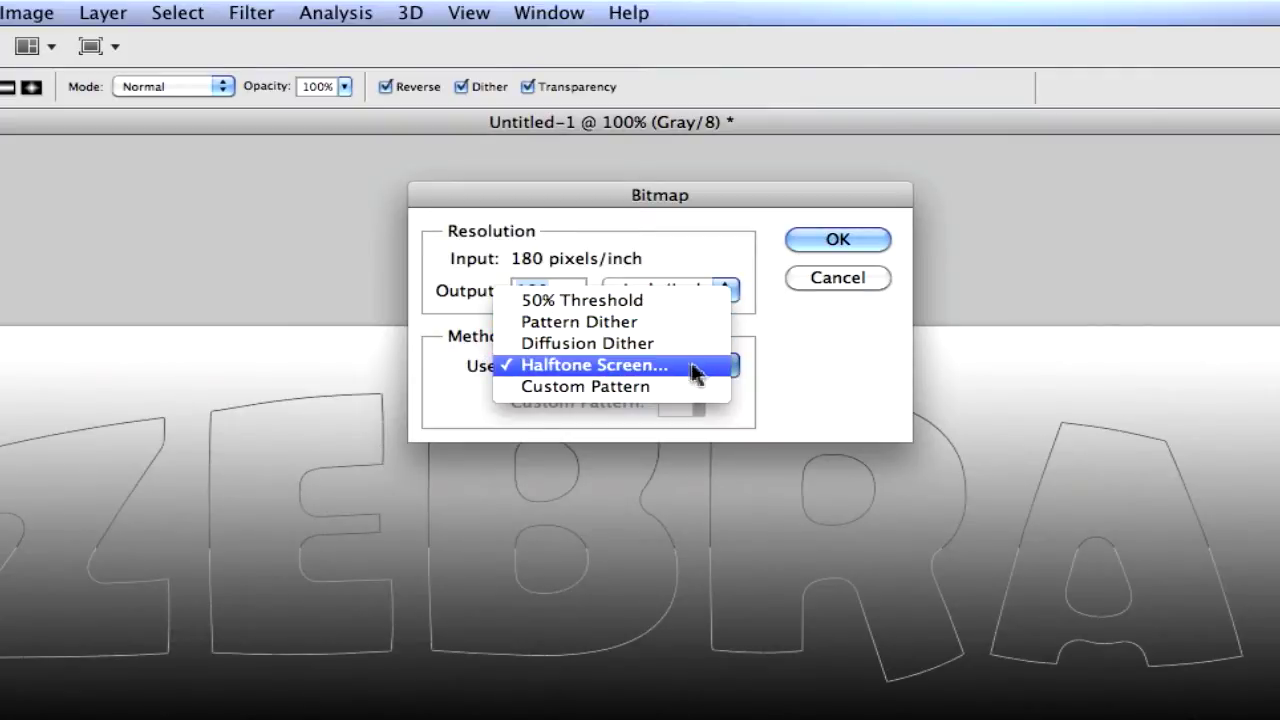
click(688, 366)
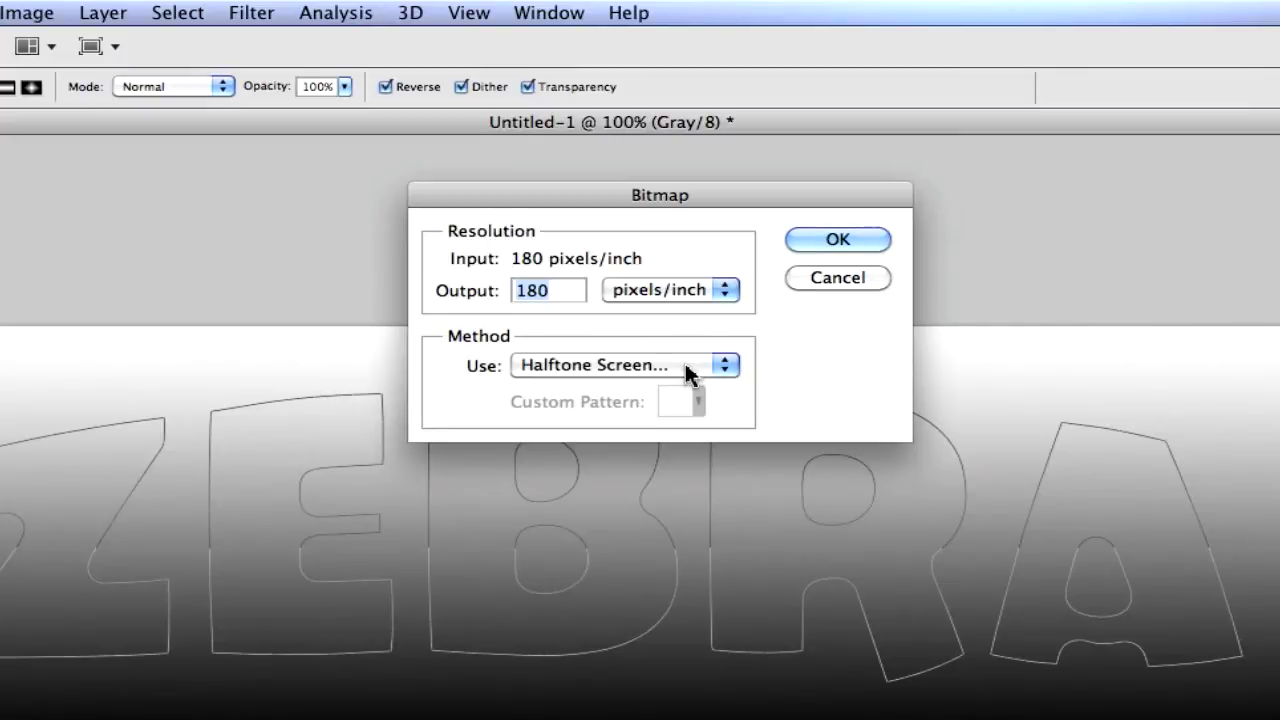
click(689, 362)
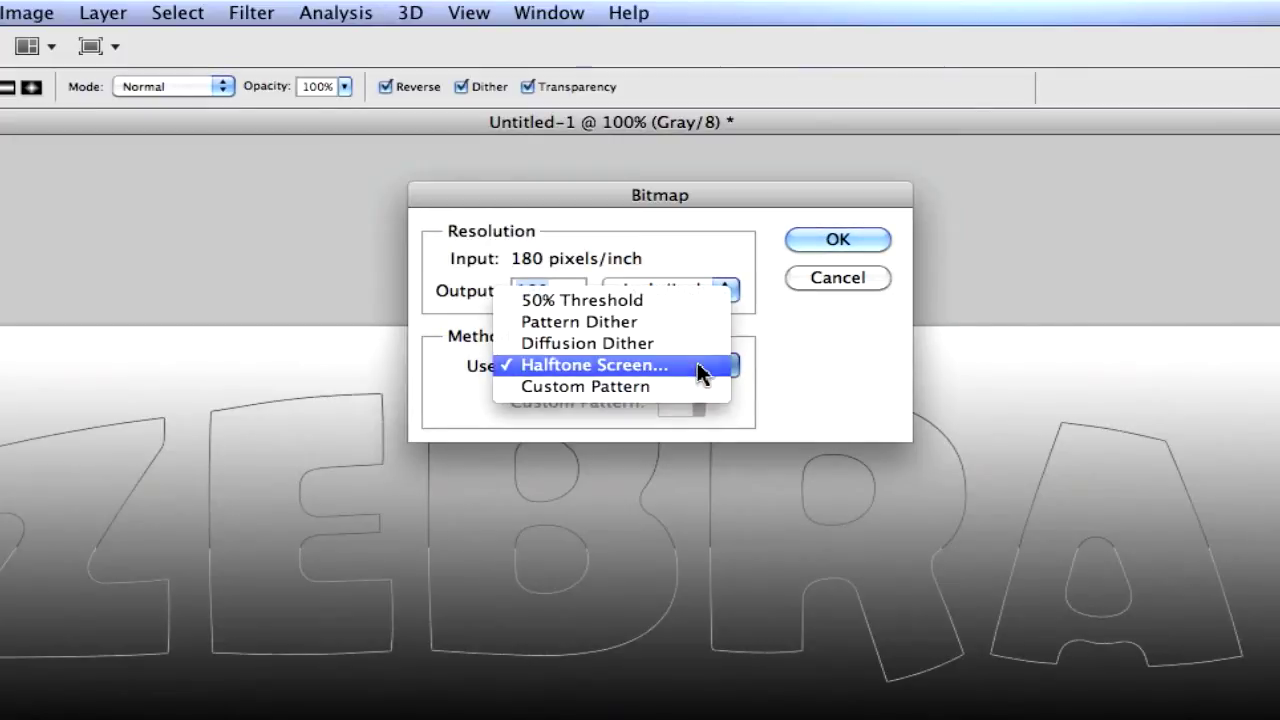
click(695, 364)
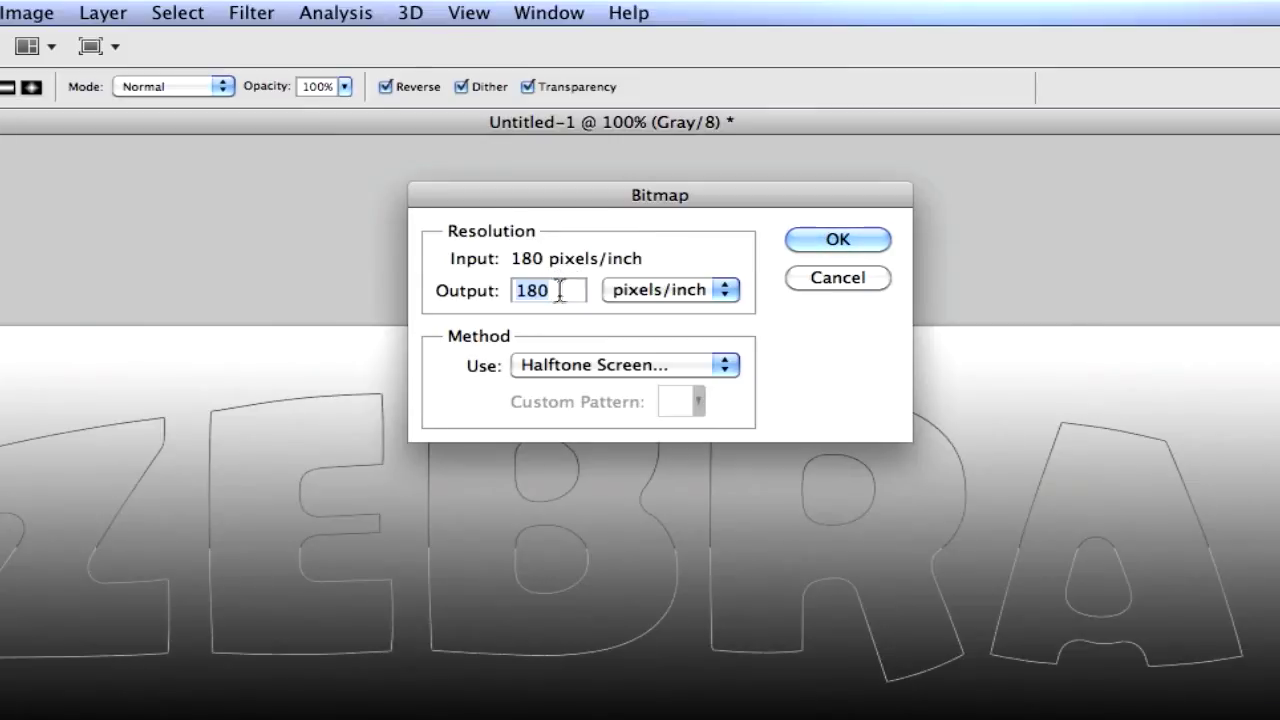
click(836, 240)
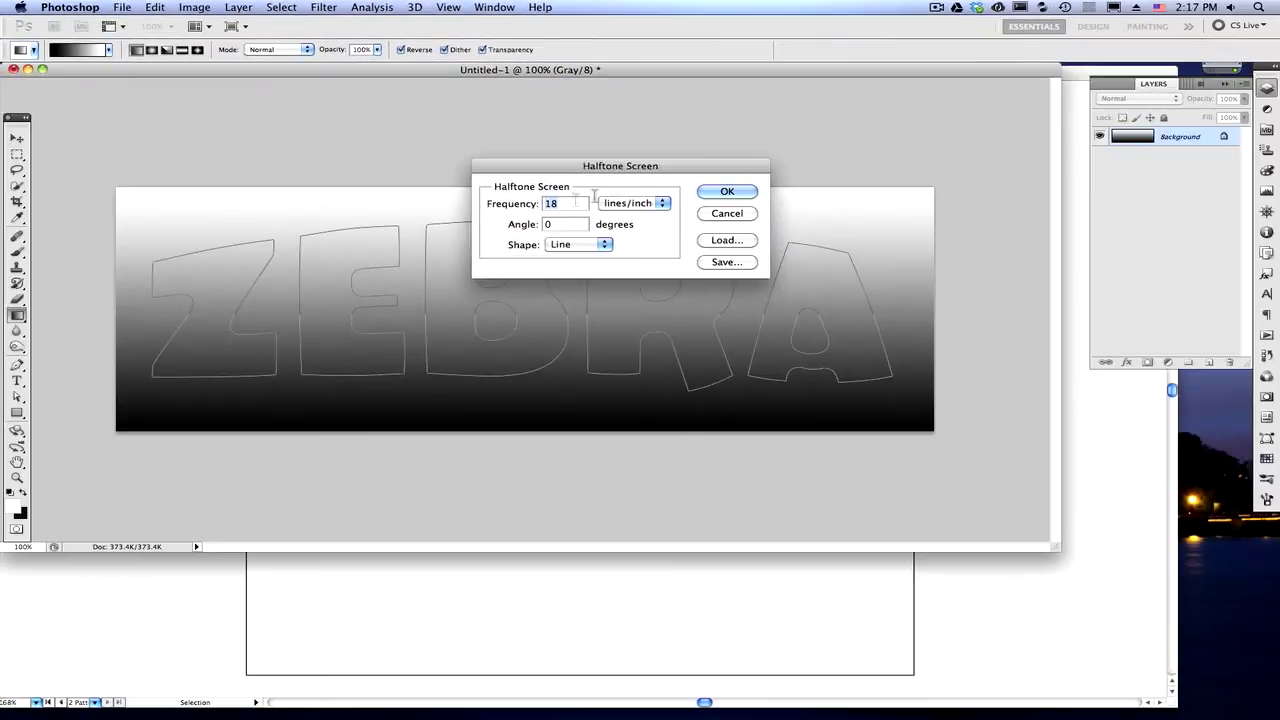
click(727, 191)
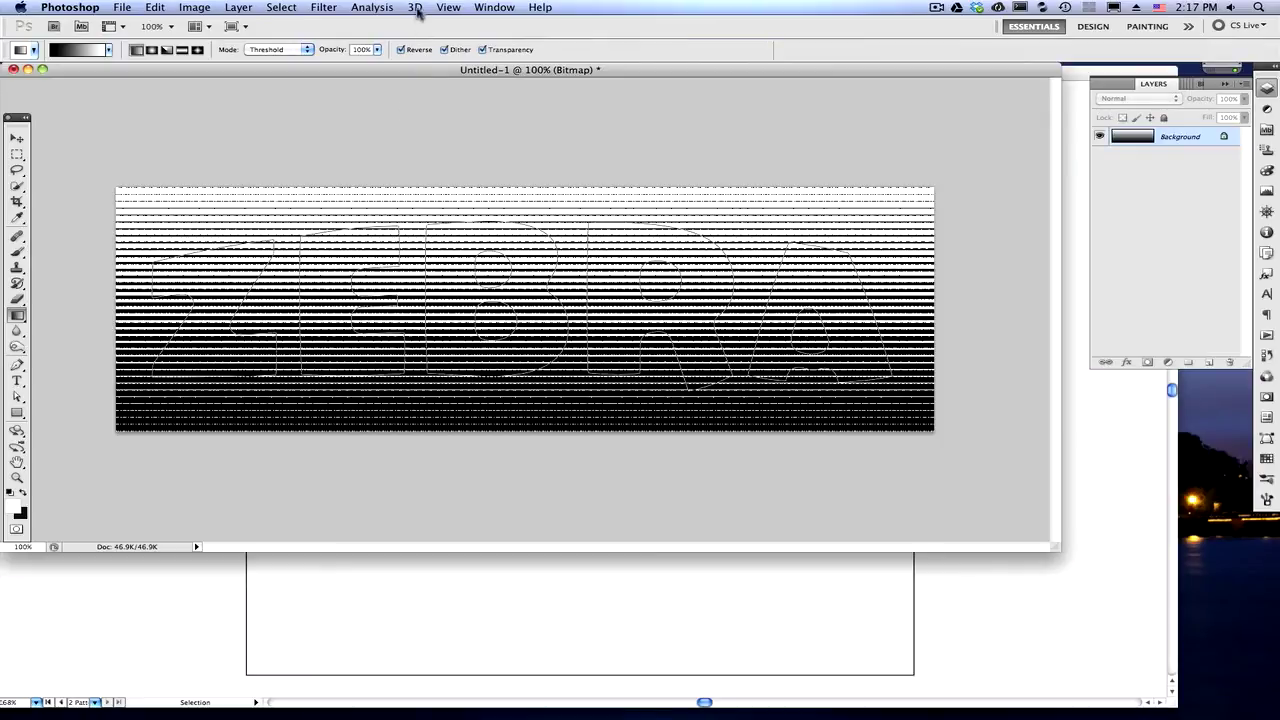
Step: Switch the image mode from Bitmap to Grayscale at Size Ratio 1
click(325, 8)
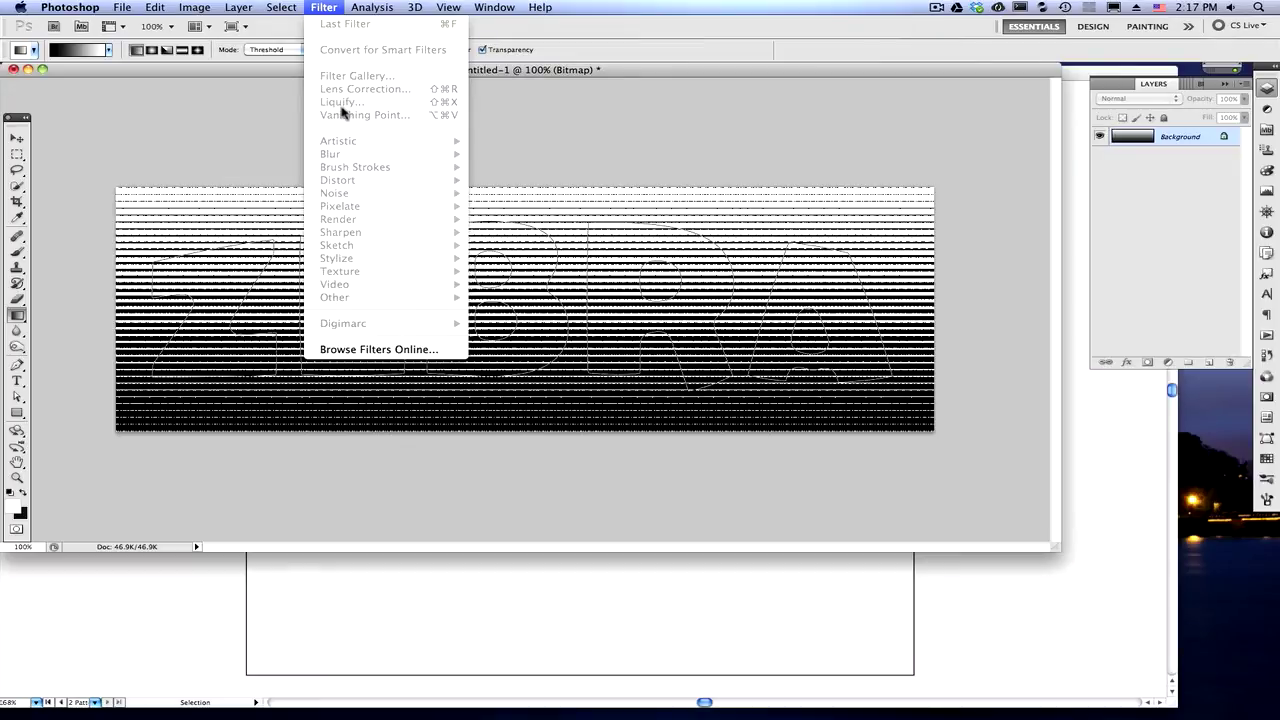
click(335, 8)
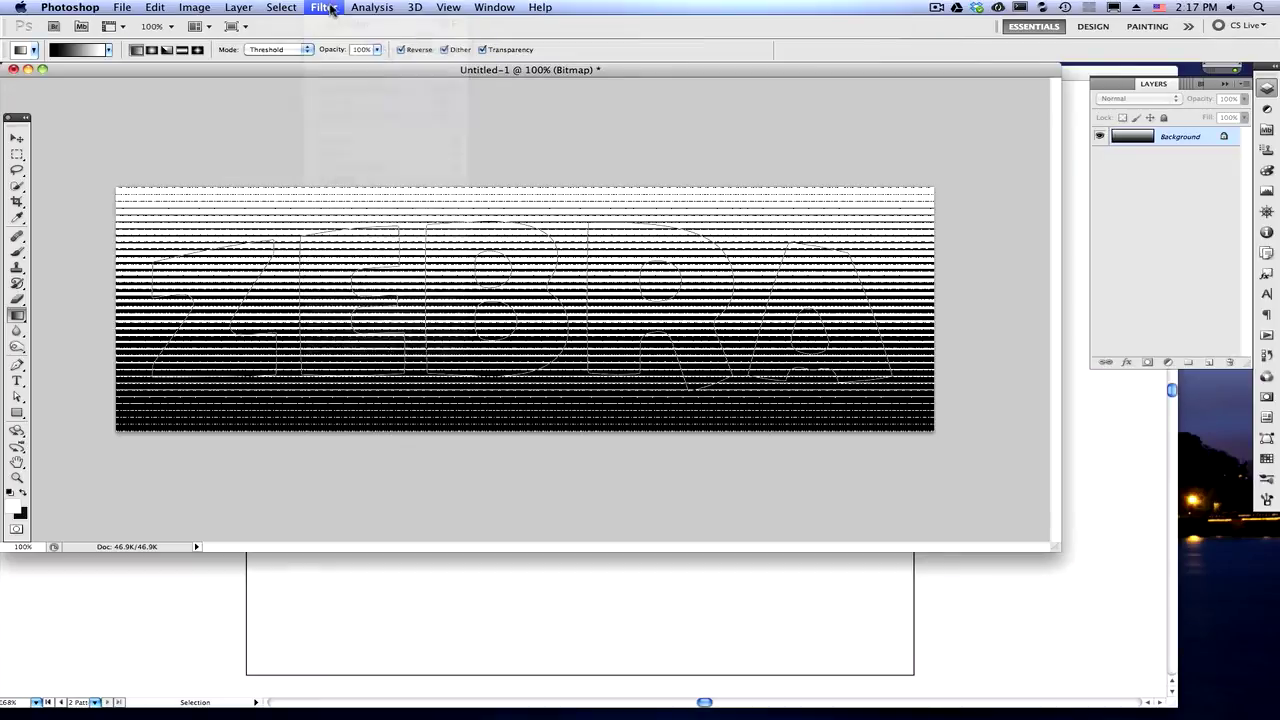
click(195, 8)
mouse_move(198, 23)
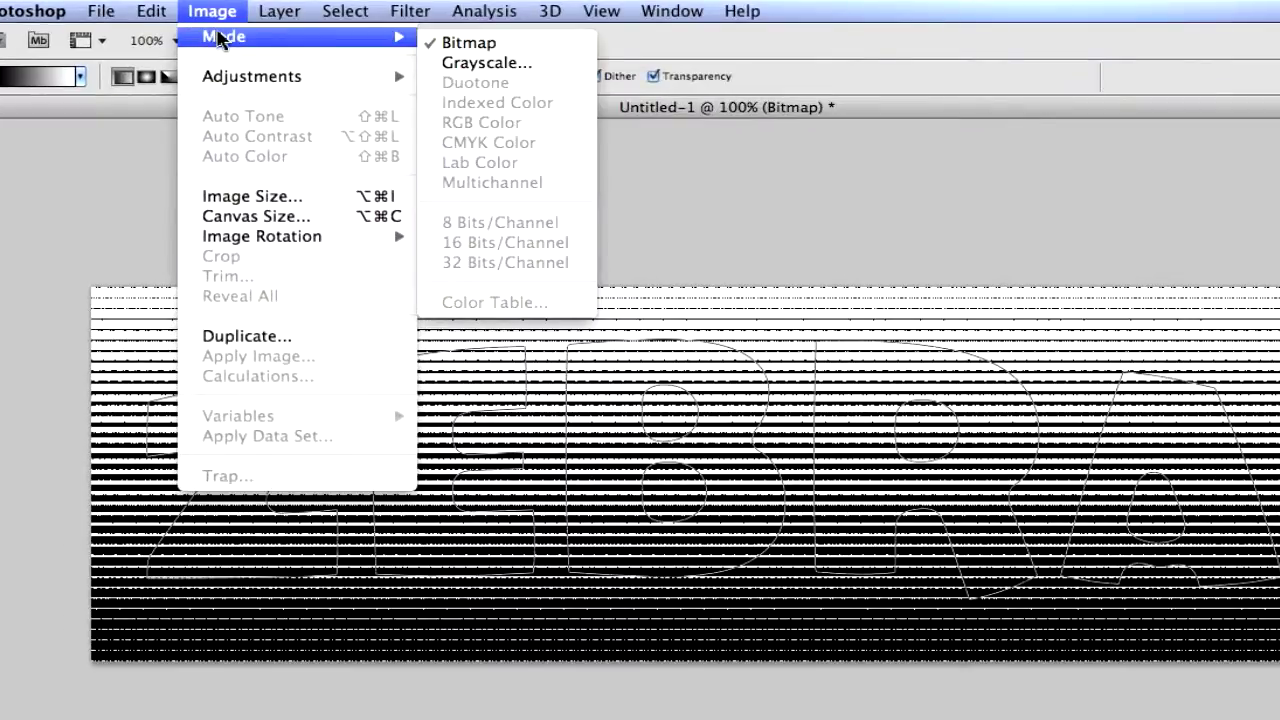
click(476, 64)
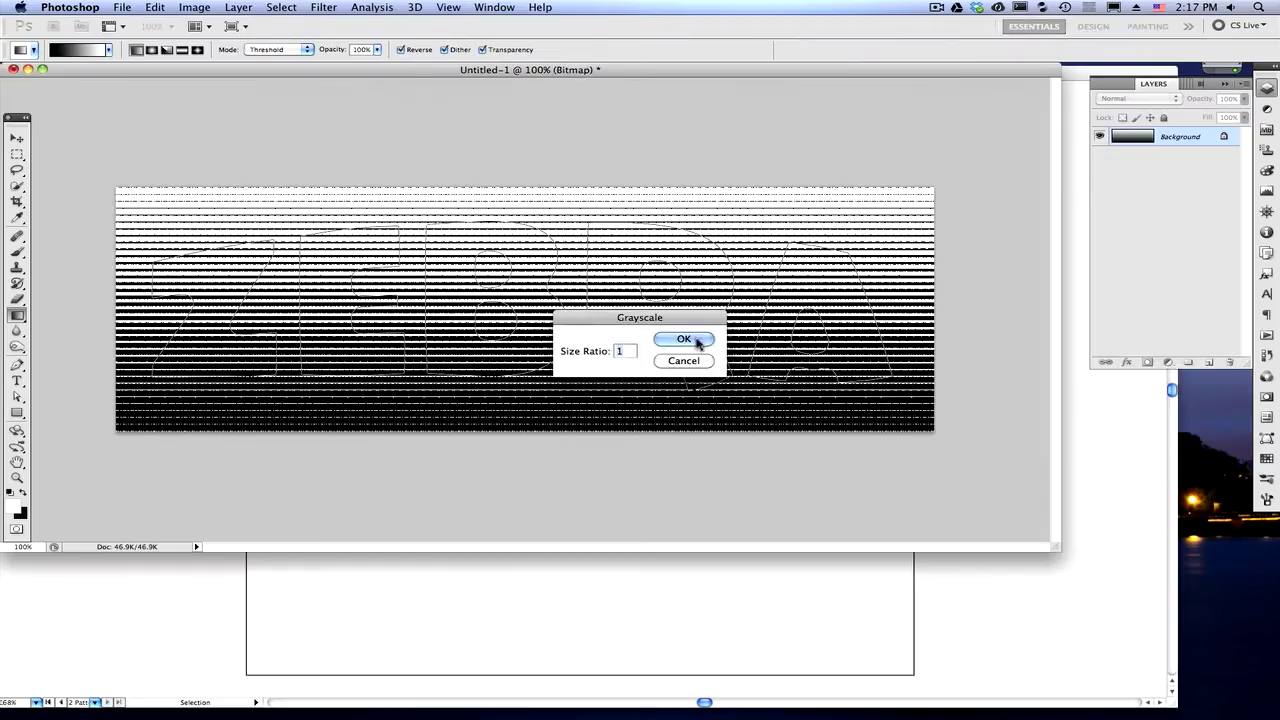
click(838, 437)
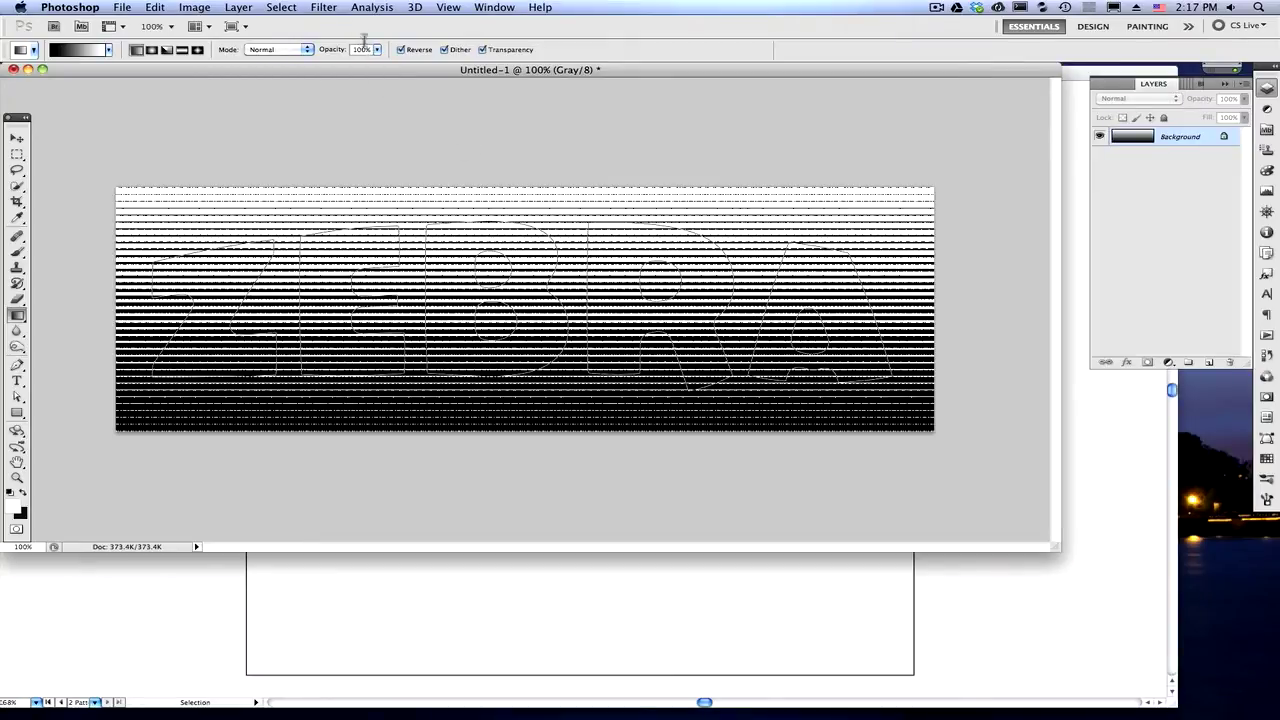
click(324, 8)
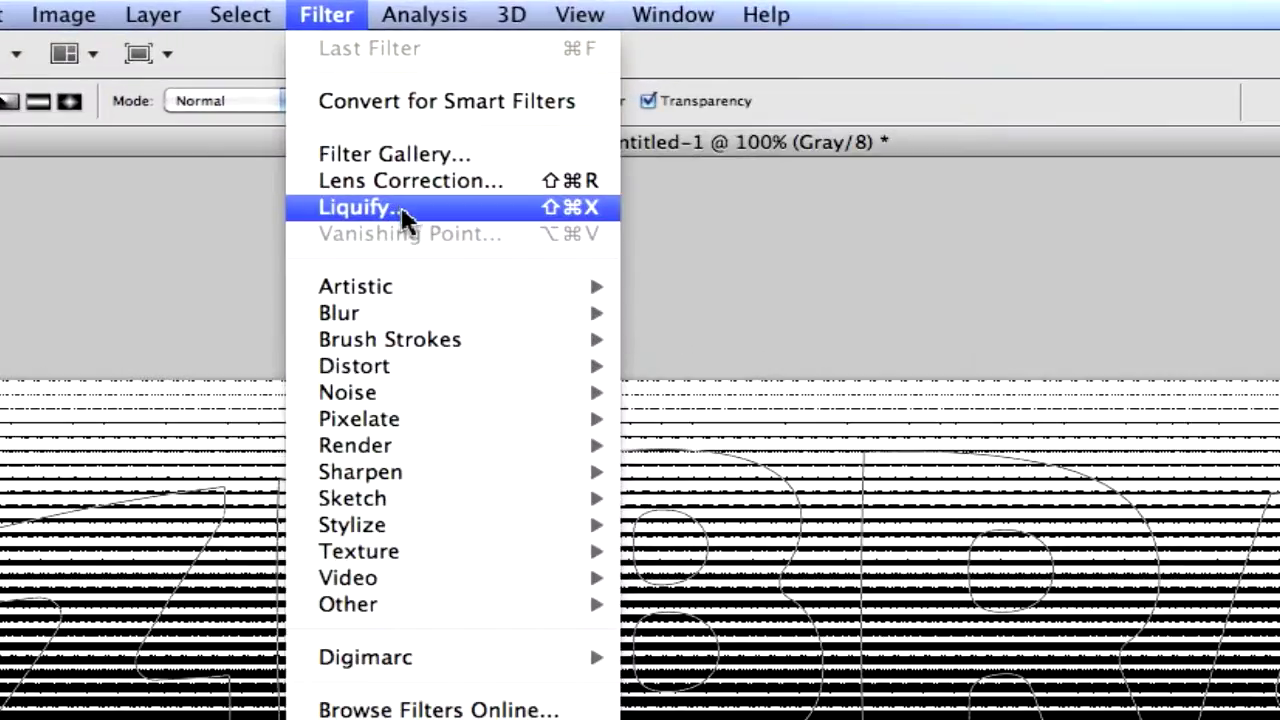
Step: In Liquify, brush Turbulence strokes across the right, lower, upper and left stripes to make them wavy
click(426, 214)
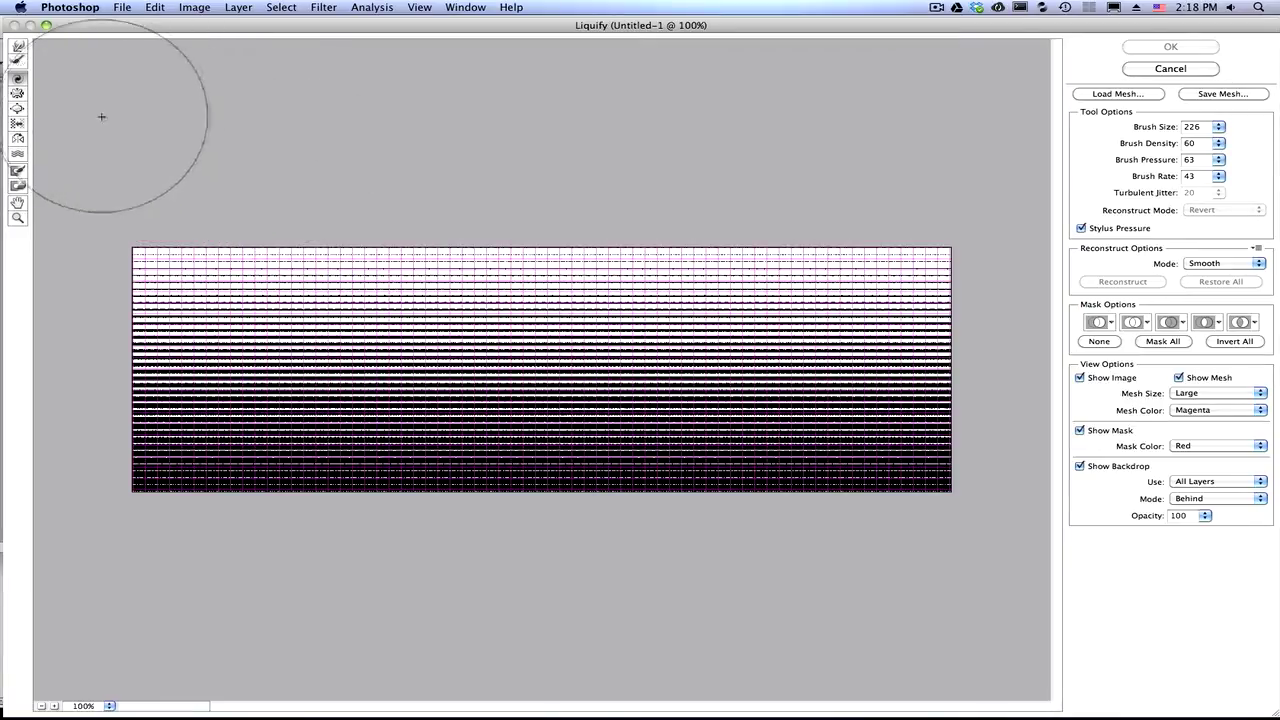
click(19, 47)
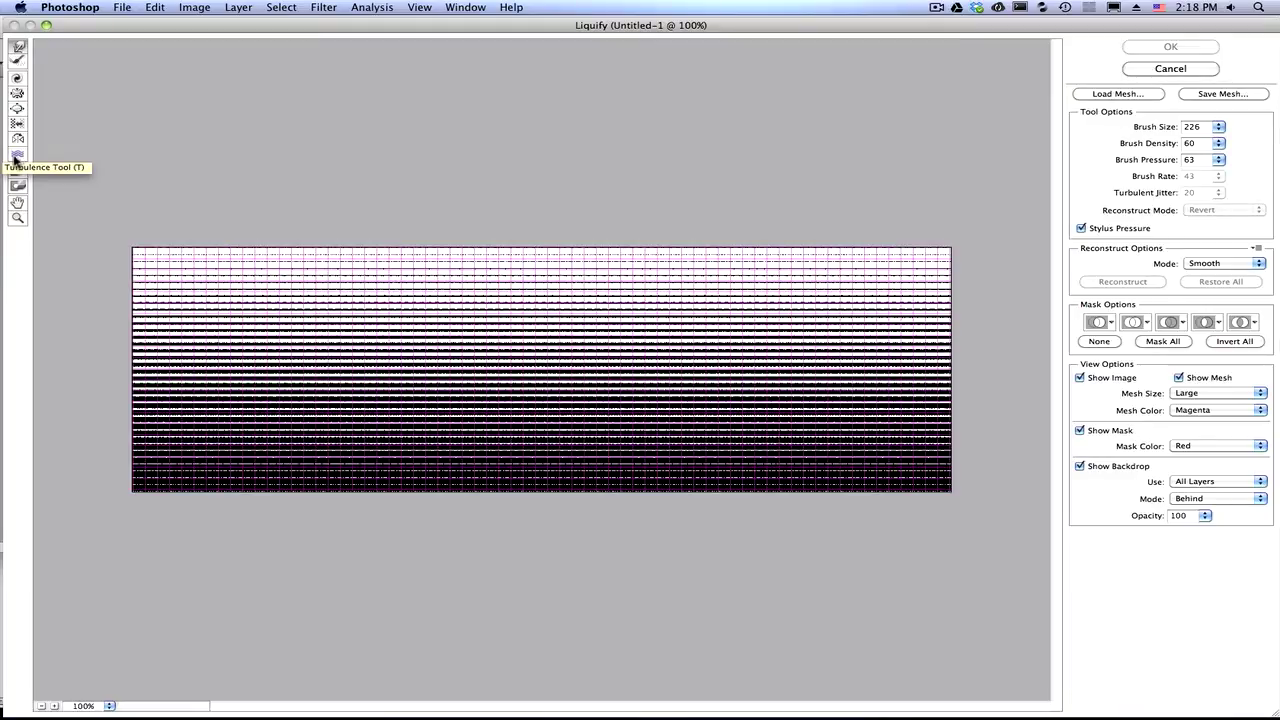
click(17, 156)
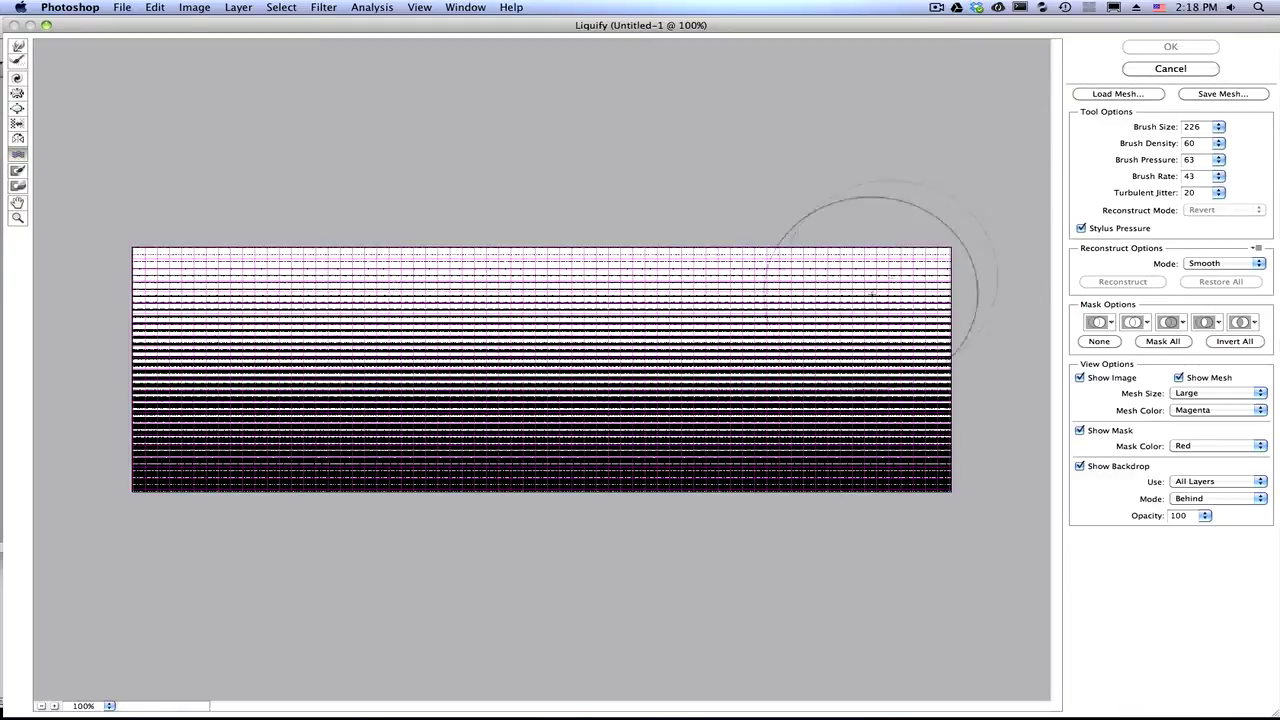
mouse_move(790, 360)
mouse_down()
mouse_move(654, 381)
mouse_move(624, 356)
mouse_move(493, 381)
mouse_move(435, 422)
mouse_move(352, 386)
mouse_move(317, 401)
mouse_move(400, 369)
mouse_move(204, 376)
mouse_move(231, 330)
mouse_move(402, 356)
mouse_move(453, 338)
mouse_move(596, 421)
mouse_move(583, 451)
mouse_move(717, 450)
mouse_up()
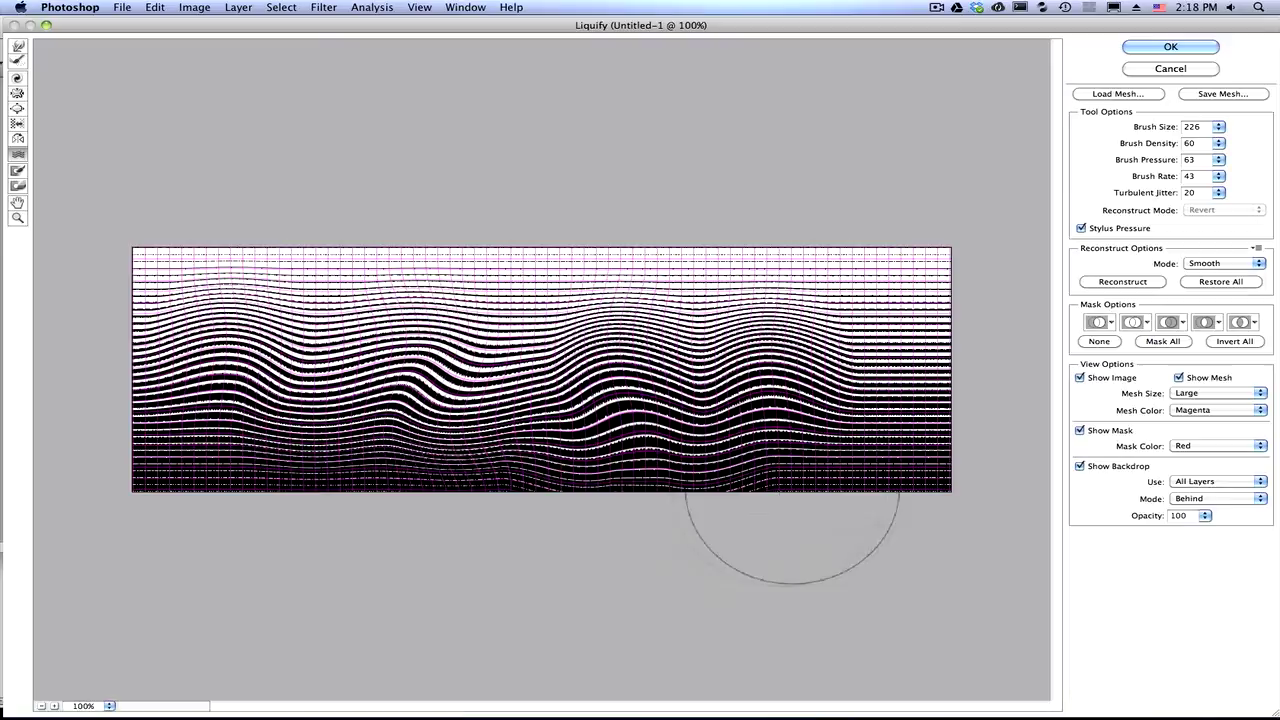
mouse_move(791, 475)
mouse_down()
mouse_move(790, 457)
mouse_move(799, 421)
mouse_move(801, 450)
mouse_move(801, 411)
mouse_move(803, 472)
mouse_up()
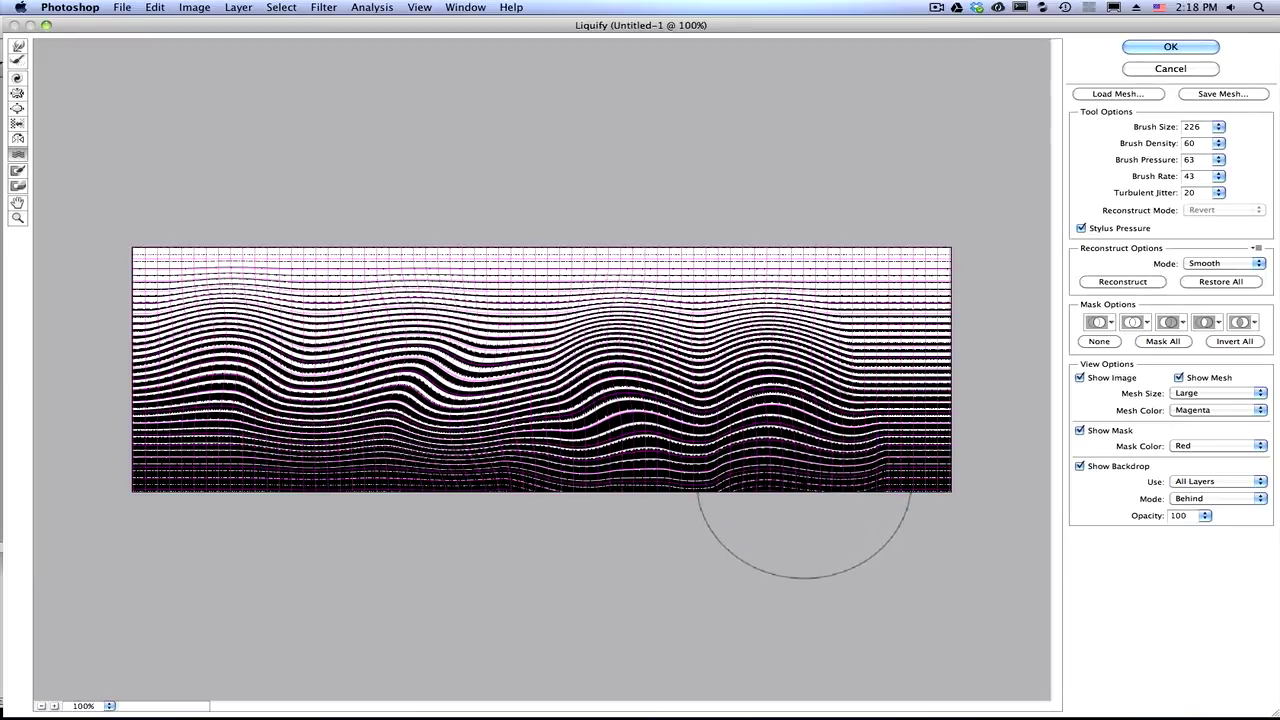
mouse_move(300, 257)
mouse_down()
mouse_move(302, 340)
mouse_move(303, 273)
mouse_move(501, 299)
mouse_move(501, 322)
mouse_move(500, 285)
mouse_up()
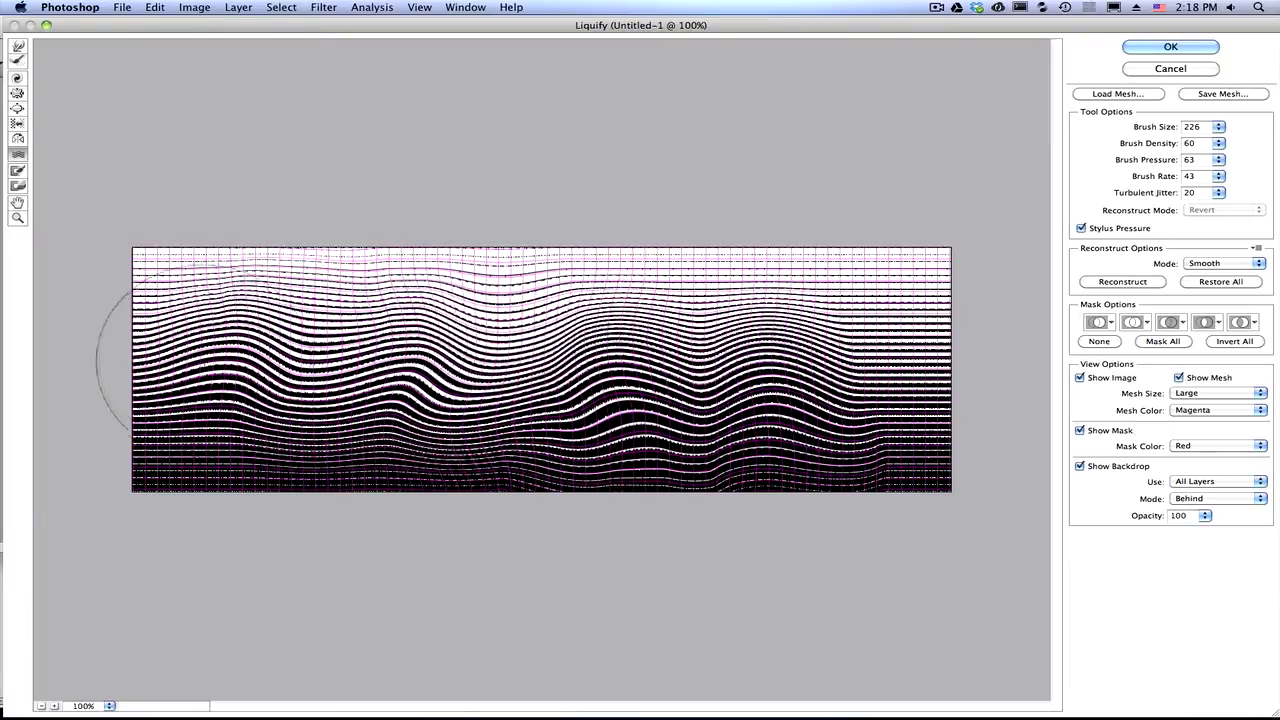
mouse_move(209, 362)
mouse_down()
mouse_move(196, 330)
mouse_move(192, 462)
mouse_move(200, 415)
mouse_move(856, 343)
mouse_move(902, 423)
mouse_move(899, 339)
mouse_move(565, 392)
mouse_up()
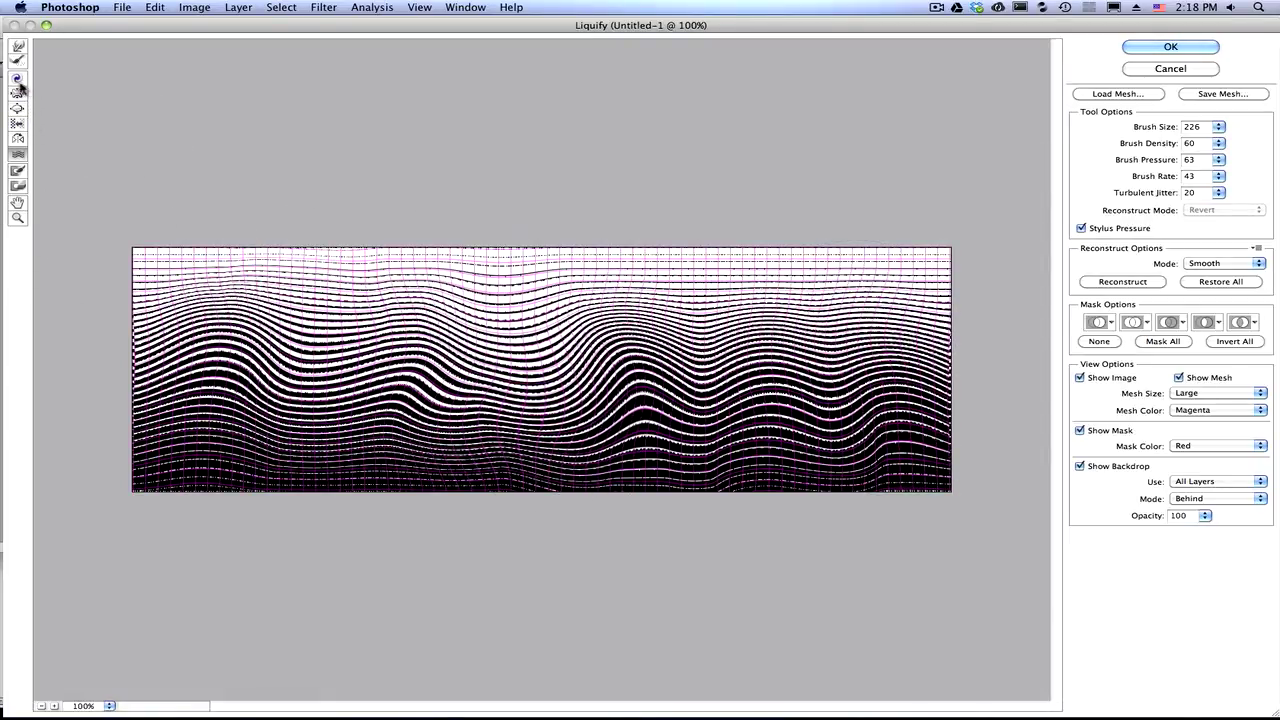
Step: Twist the waves across the middle, lower-left corner, centre and right edges
mouse_move(470, 385)
mouse_down()
mouse_move(650, 328)
mouse_move(640, 318)
mouse_move(630, 328)
mouse_move(680, 338)
mouse_move(685, 356)
mouse_move(685, 340)
mouse_move(810, 300)
mouse_up()
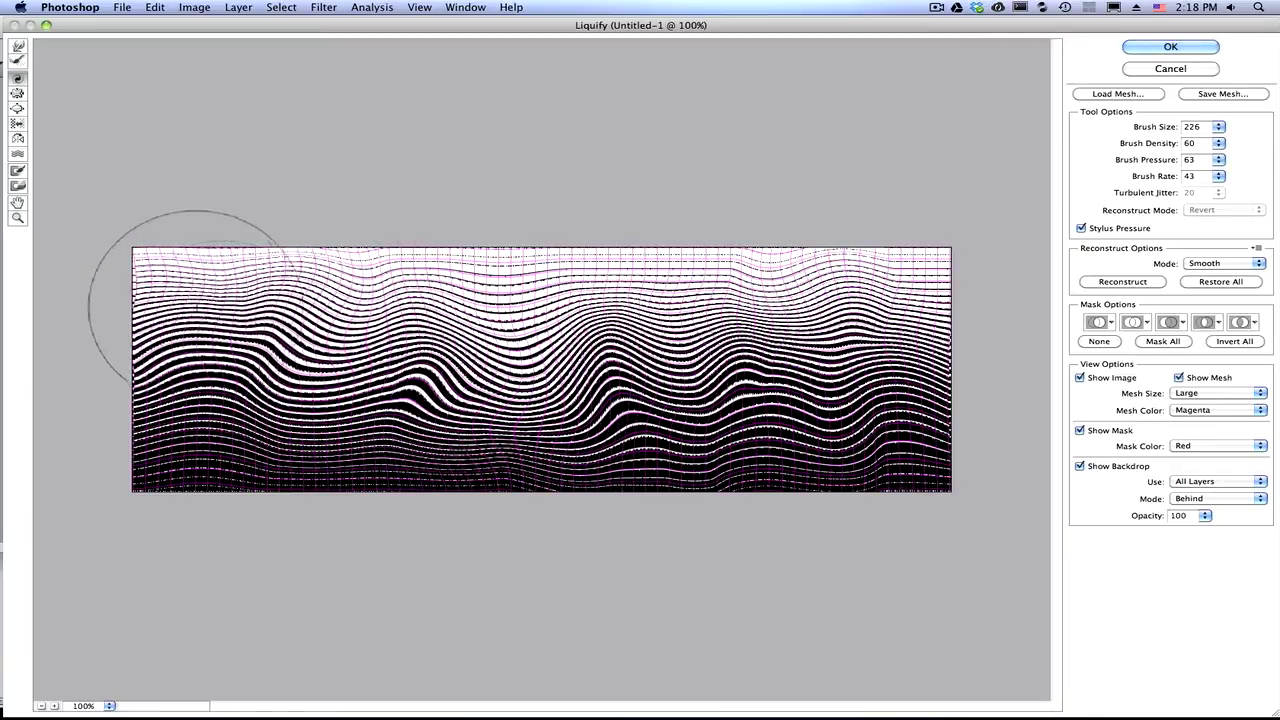
mouse_move(200, 431)
mouse_down()
mouse_move(194, 414)
mouse_move(215, 410)
mouse_up()
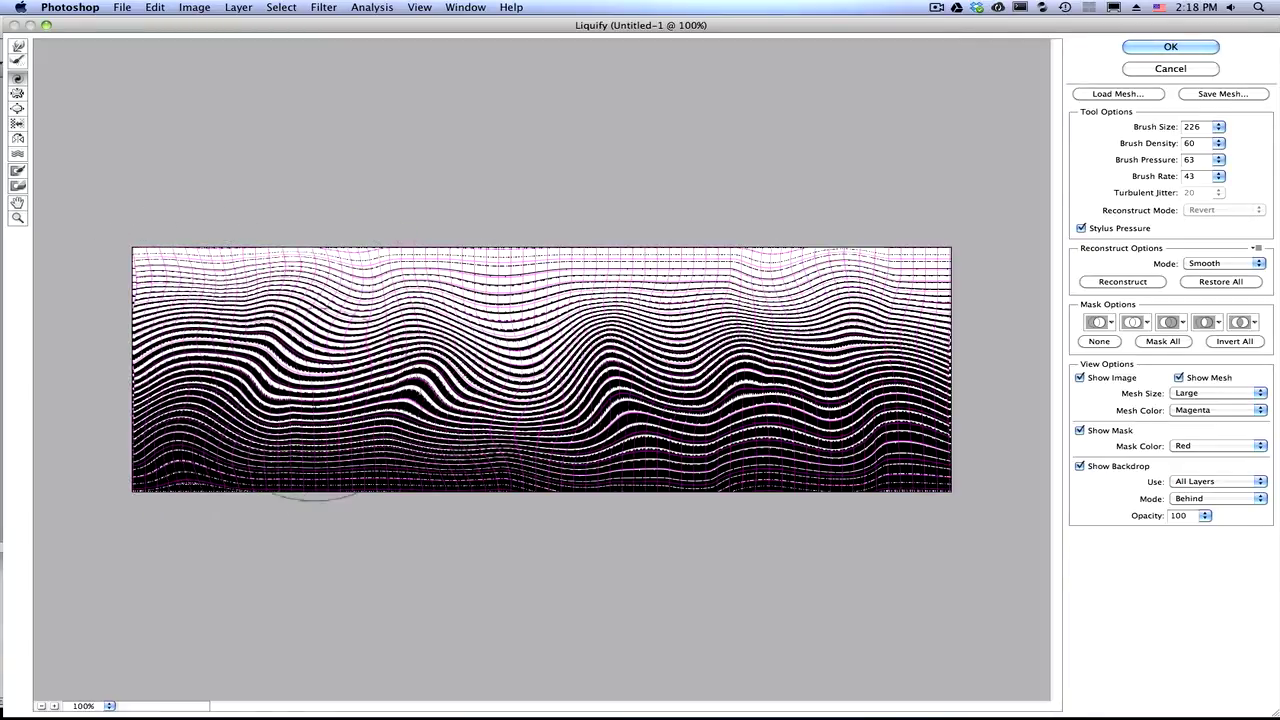
mouse_move(385, 414)
mouse_down()
mouse_move(370, 384)
mouse_move(425, 410)
mouse_up()
drag(505, 410, 525, 400)
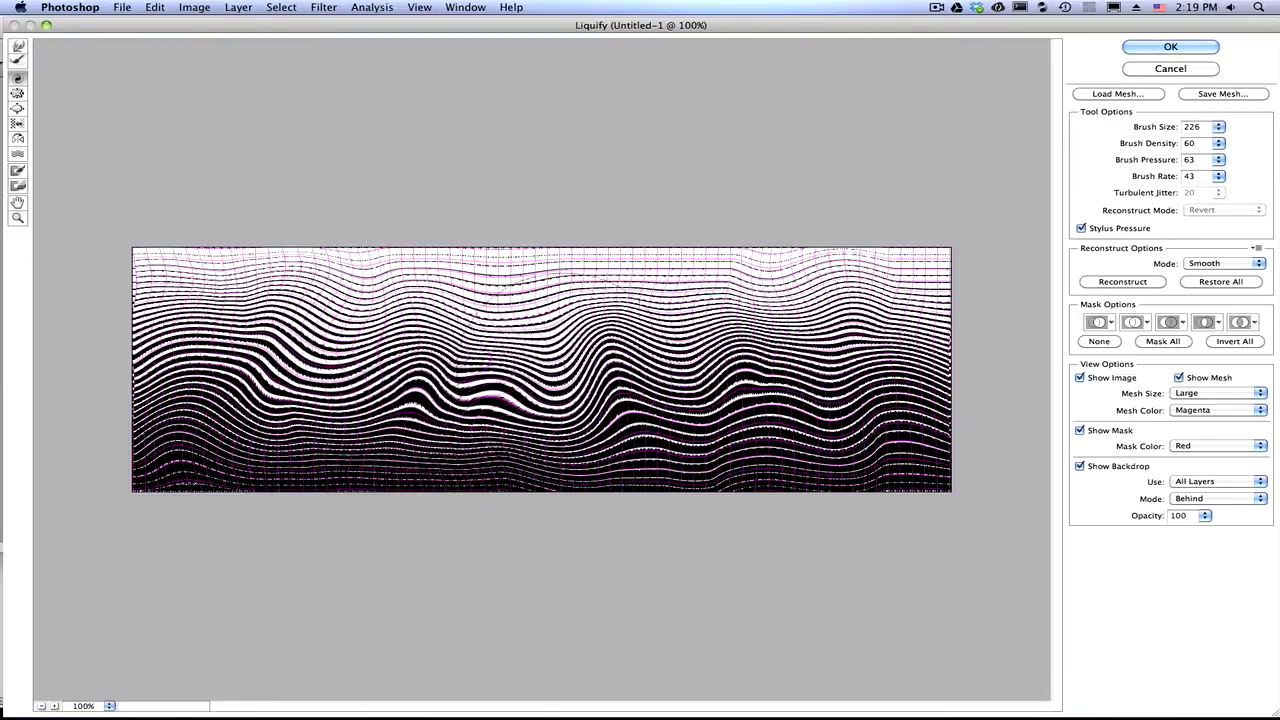
drag(884, 338, 888, 342)
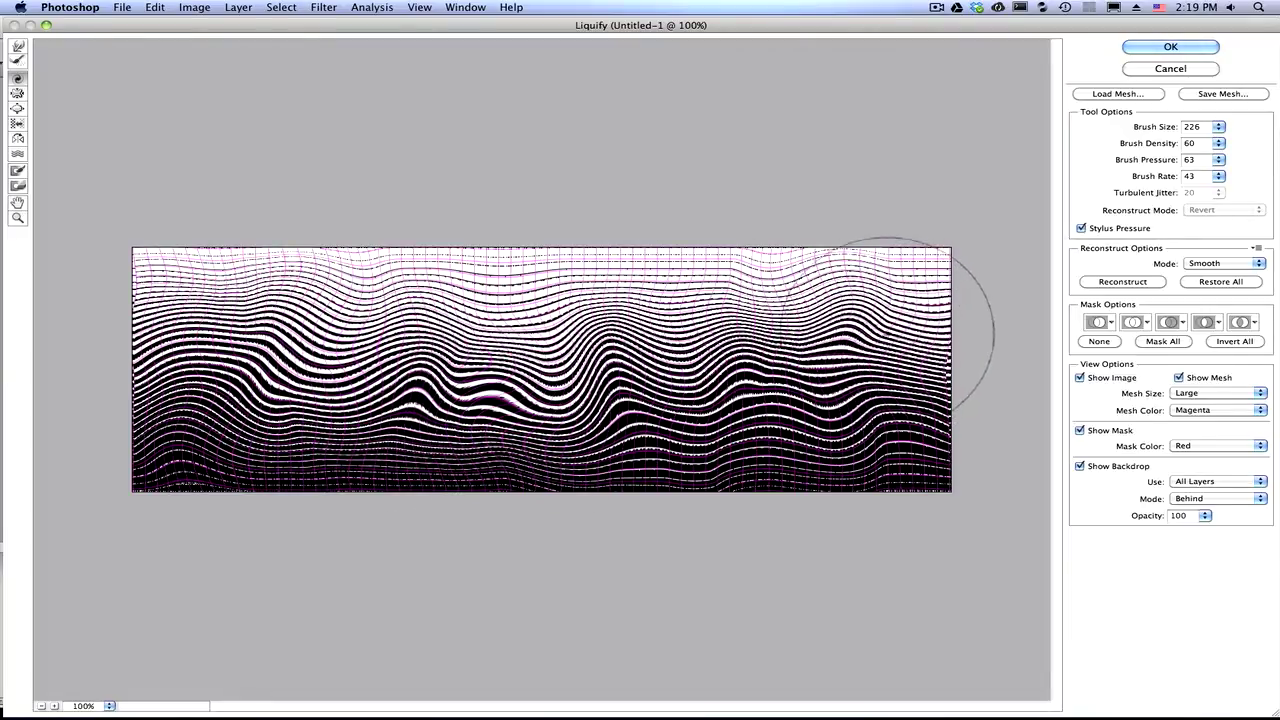
mouse_move(895, 436)
mouse_down()
mouse_move(914, 398)
mouse_move(885, 415)
mouse_move(894, 450)
mouse_up()
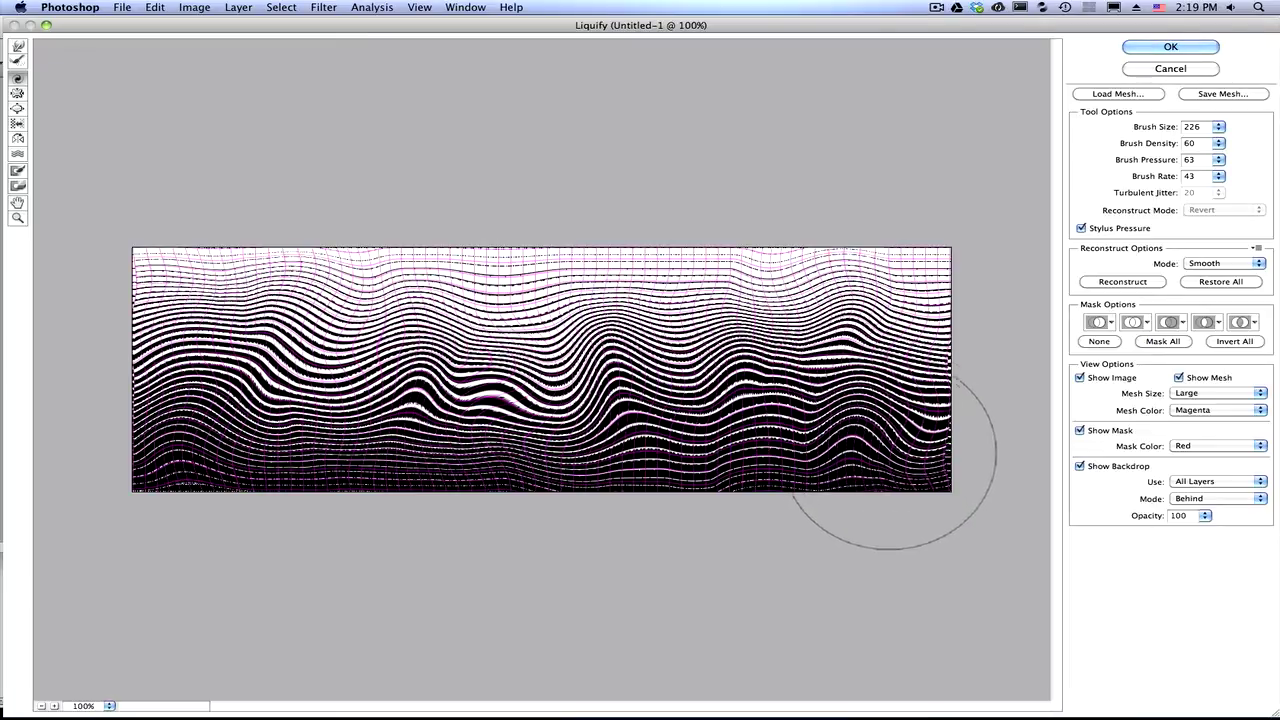
Step: Add more Turbulence strokes over the left, middle, top and lower-left waves, then commit the Liquify
click(17, 153)
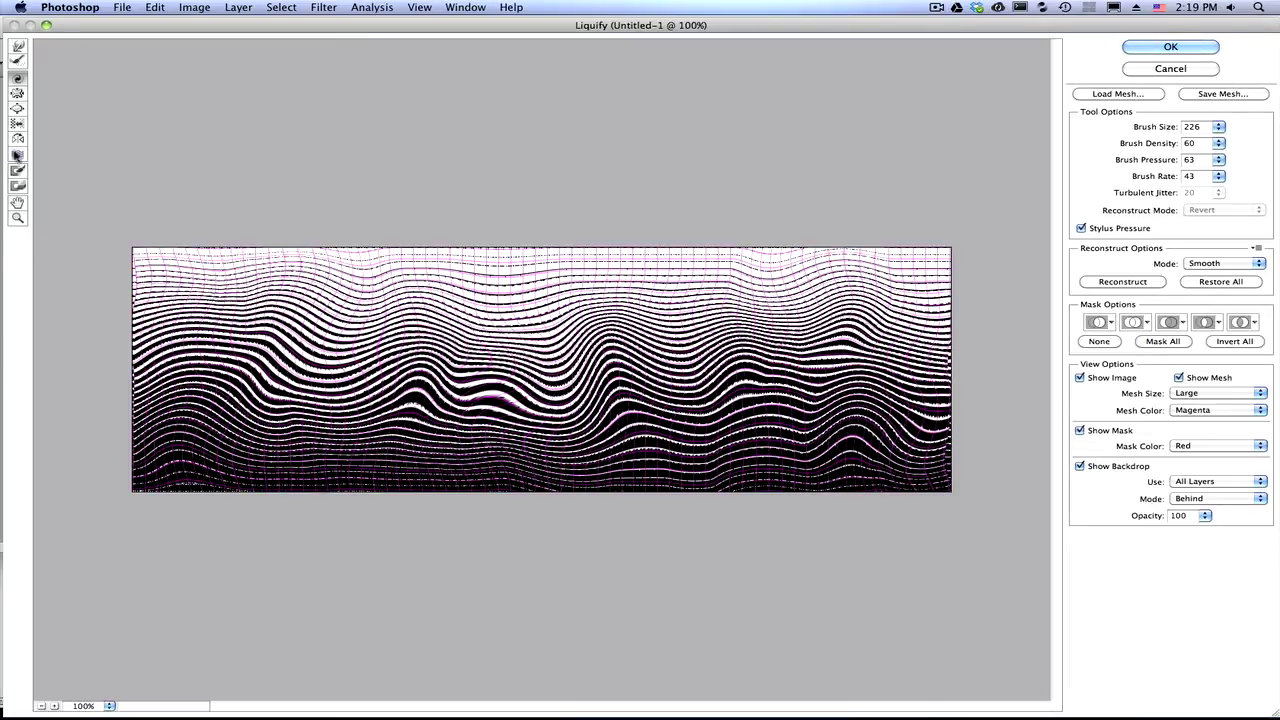
mouse_move(260, 360)
mouse_down()
mouse_move(225, 350)
mouse_move(321, 430)
mouse_move(360, 321)
mouse_move(390, 300)
mouse_up()
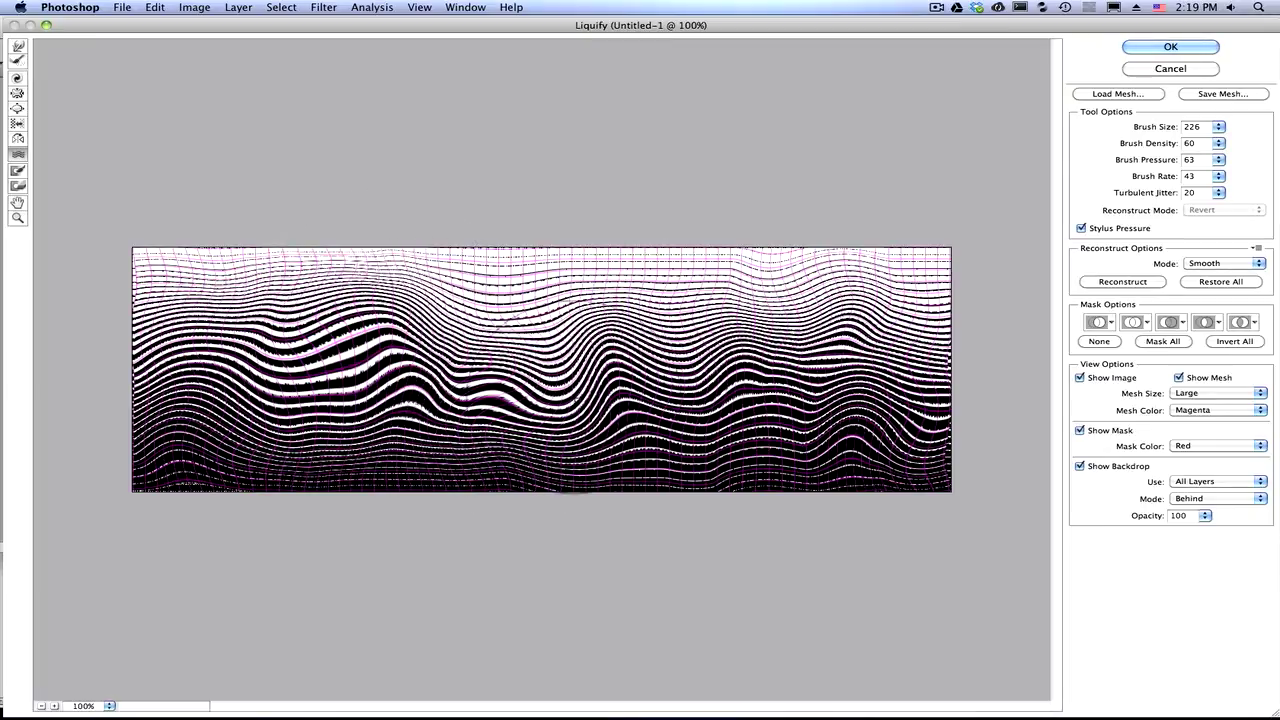
drag(560, 395, 565, 430)
mouse_move(424, 462)
mouse_down()
mouse_move(372, 462)
mouse_move(354, 484)
mouse_move(638, 434)
mouse_move(668, 442)
mouse_move(727, 307)
mouse_move(846, 346)
mouse_move(881, 338)
mouse_move(831, 400)
mouse_move(474, 415)
mouse_move(621, 405)
mouse_move(640, 453)
mouse_move(690, 415)
mouse_move(700, 450)
mouse_move(726, 436)
mouse_move(686, 442)
mouse_move(690, 400)
mouse_up()
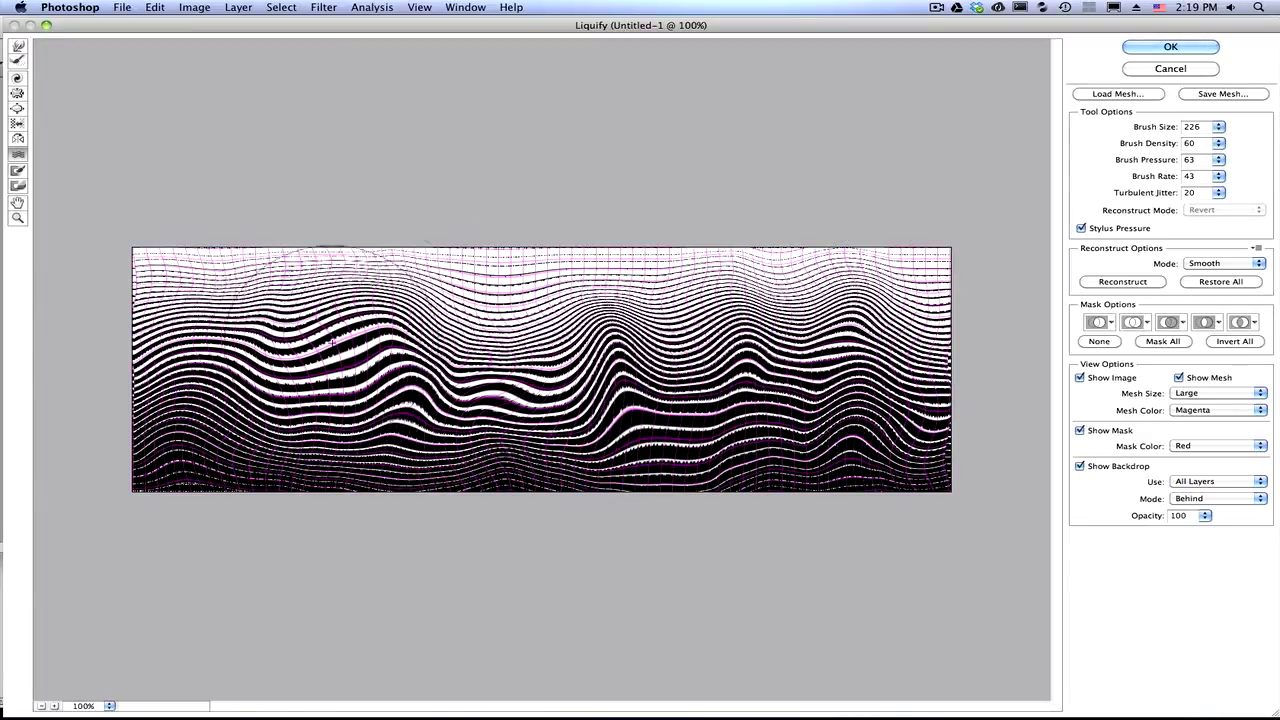
mouse_move(300, 305)
mouse_down()
mouse_move(547, 312)
mouse_move(786, 286)
mouse_up()
mouse_move(429, 386)
mouse_down()
mouse_move(257, 470)
mouse_move(230, 463)
mouse_up()
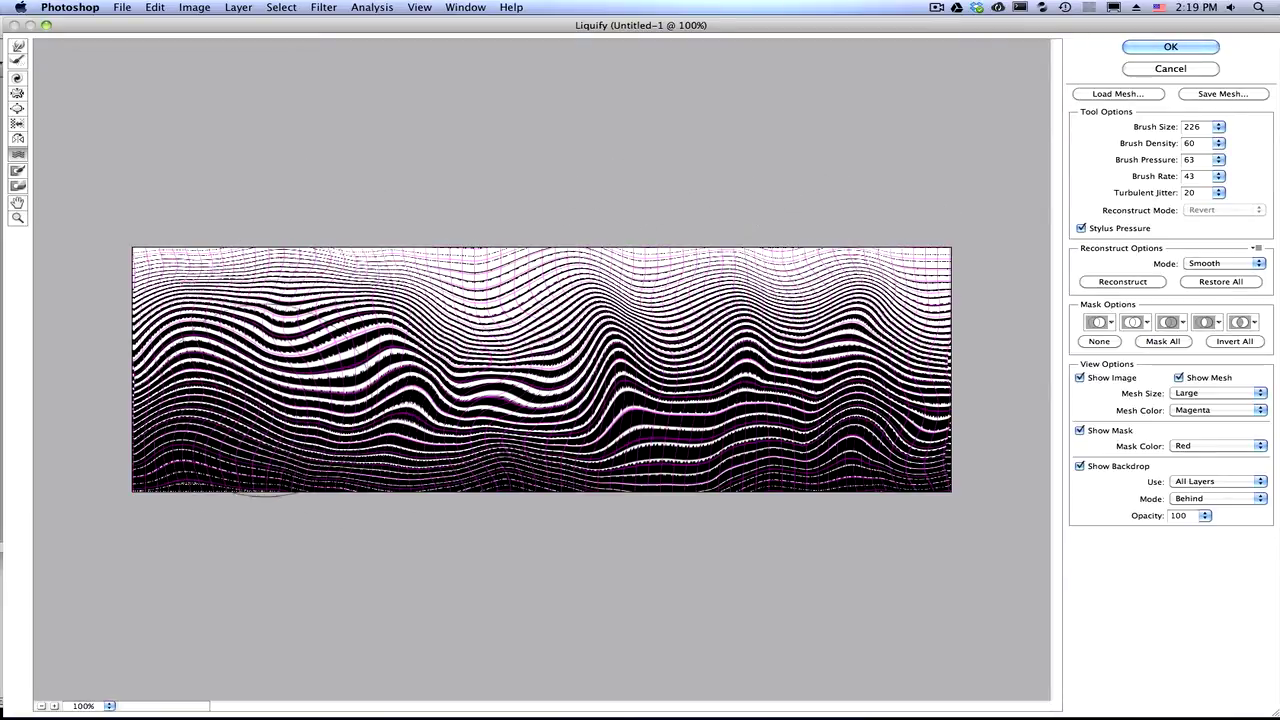
click(1170, 46)
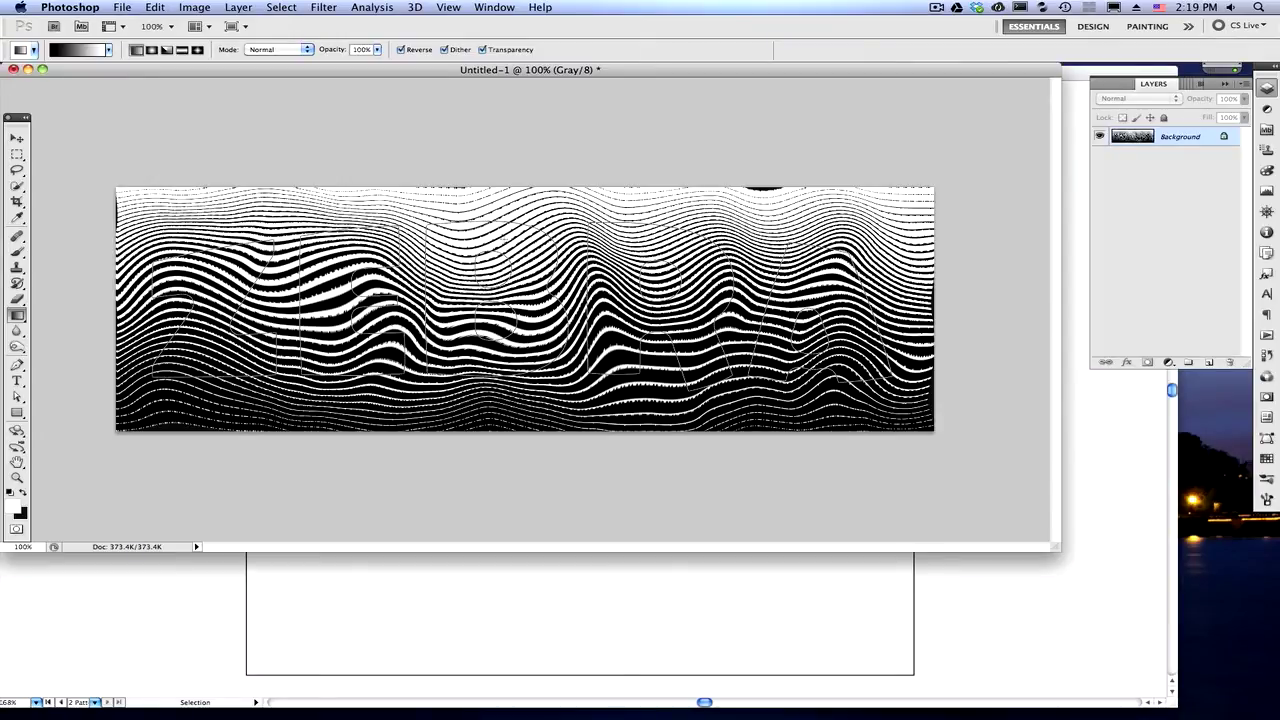
Step: Drag the wavy stripe image with the Move tool into the Illustrator document
click(16, 138)
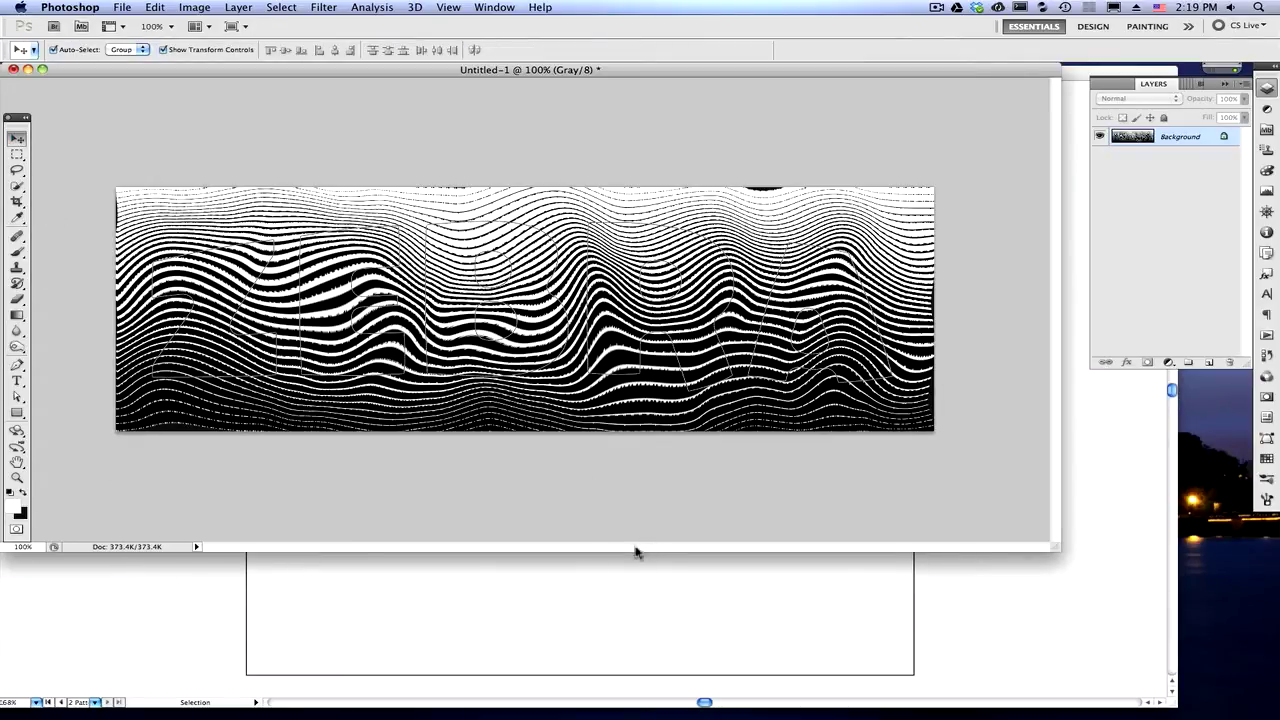
drag(635, 552, 635, 553)
click(336, 612)
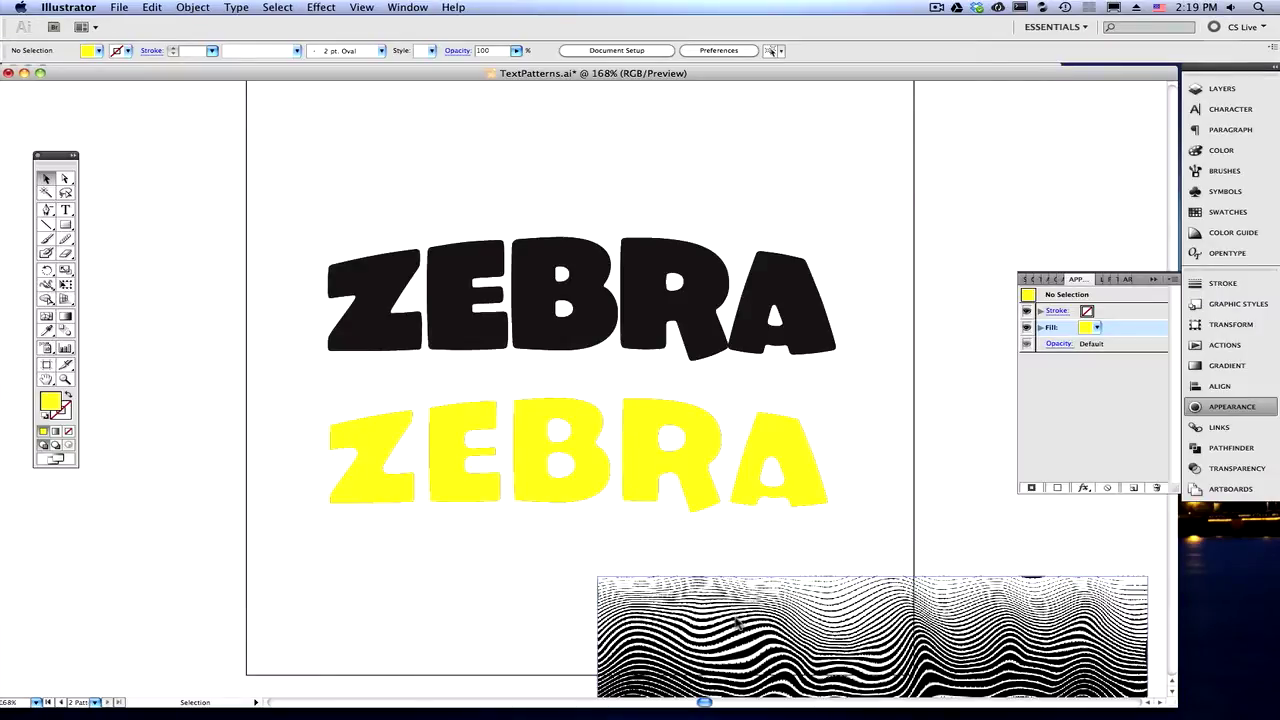
Step: Position the stripe image snugly beneath the yellow ZEBRA, then bring up Tracing Options
drag(737, 622, 462, 565)
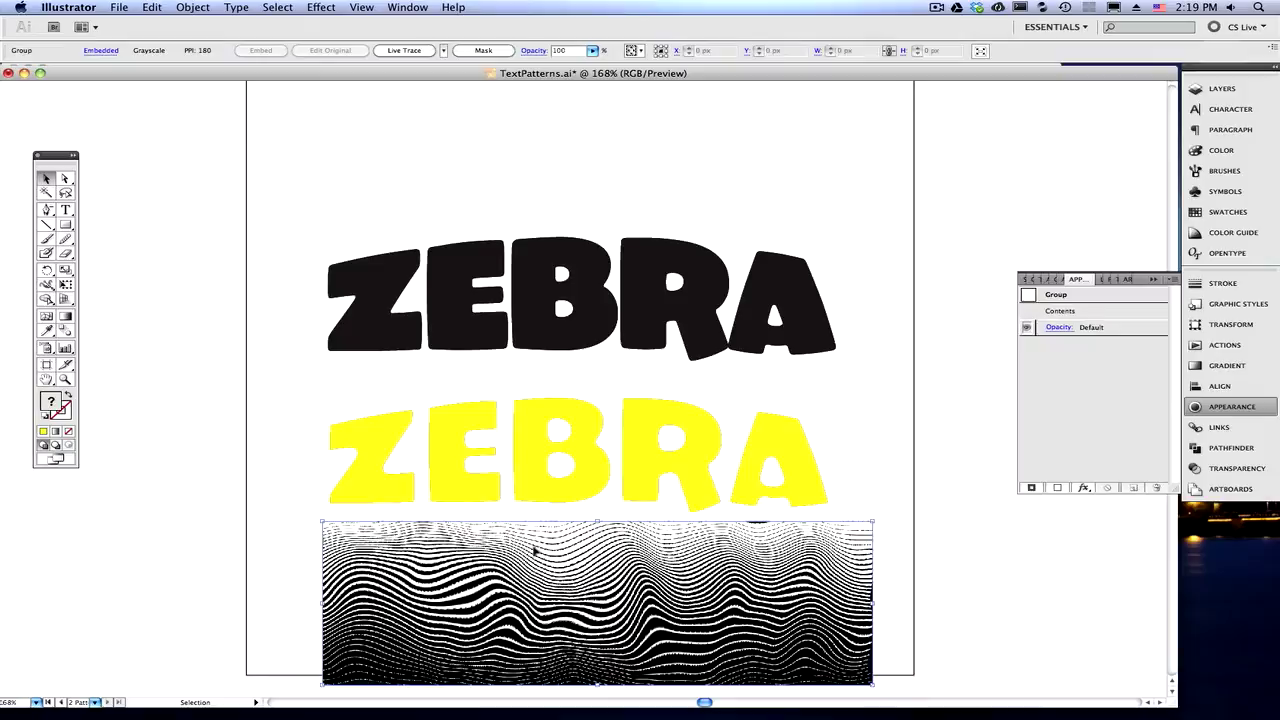
drag(543, 443, 551, 426)
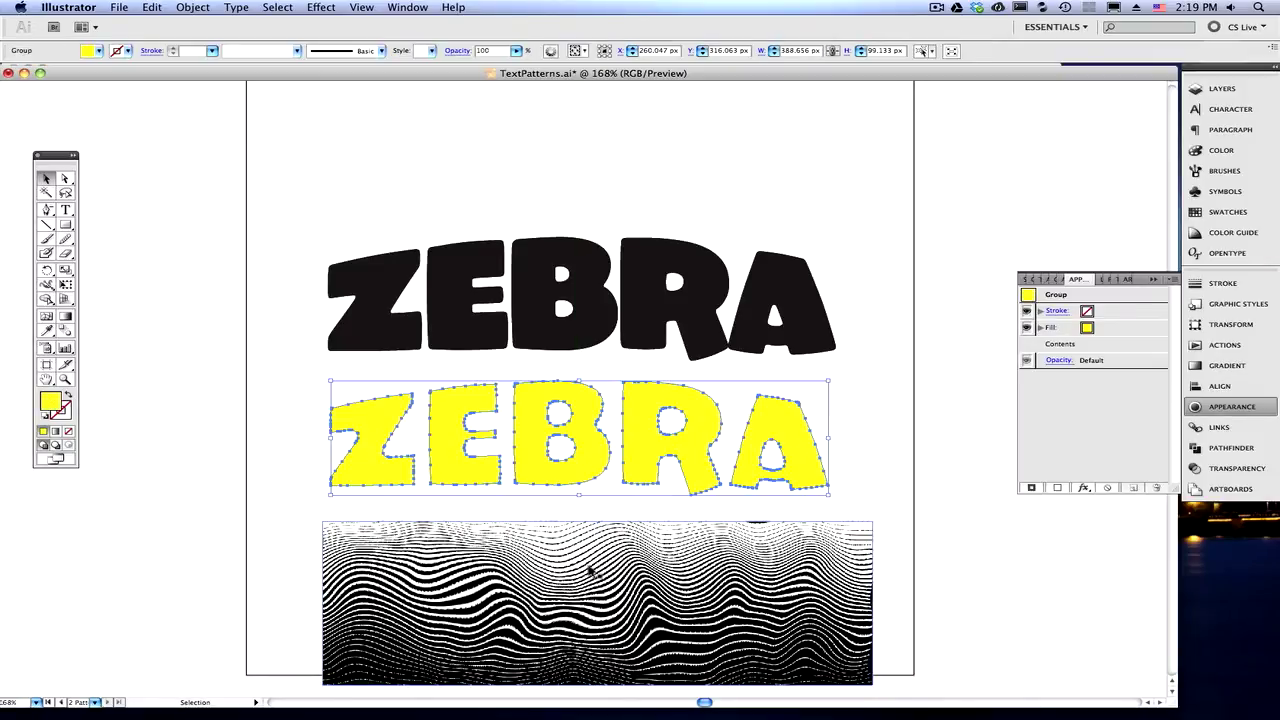
drag(590, 570, 584, 540)
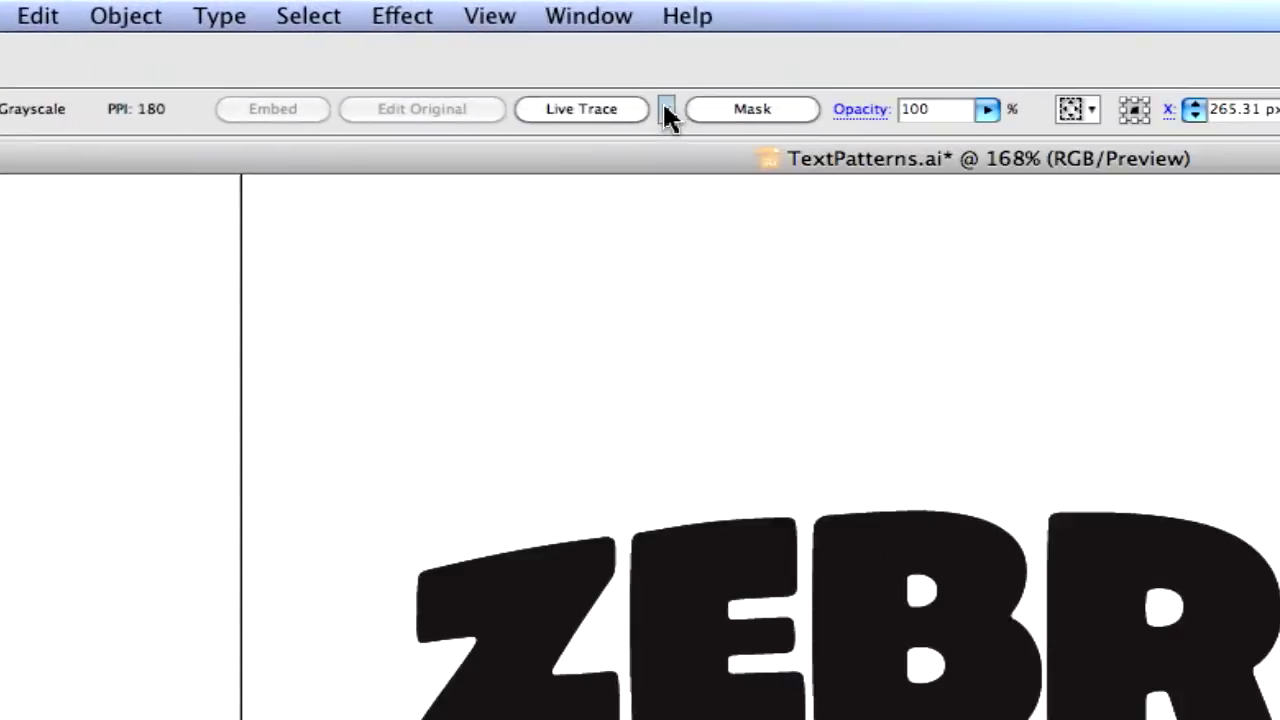
click(443, 50)
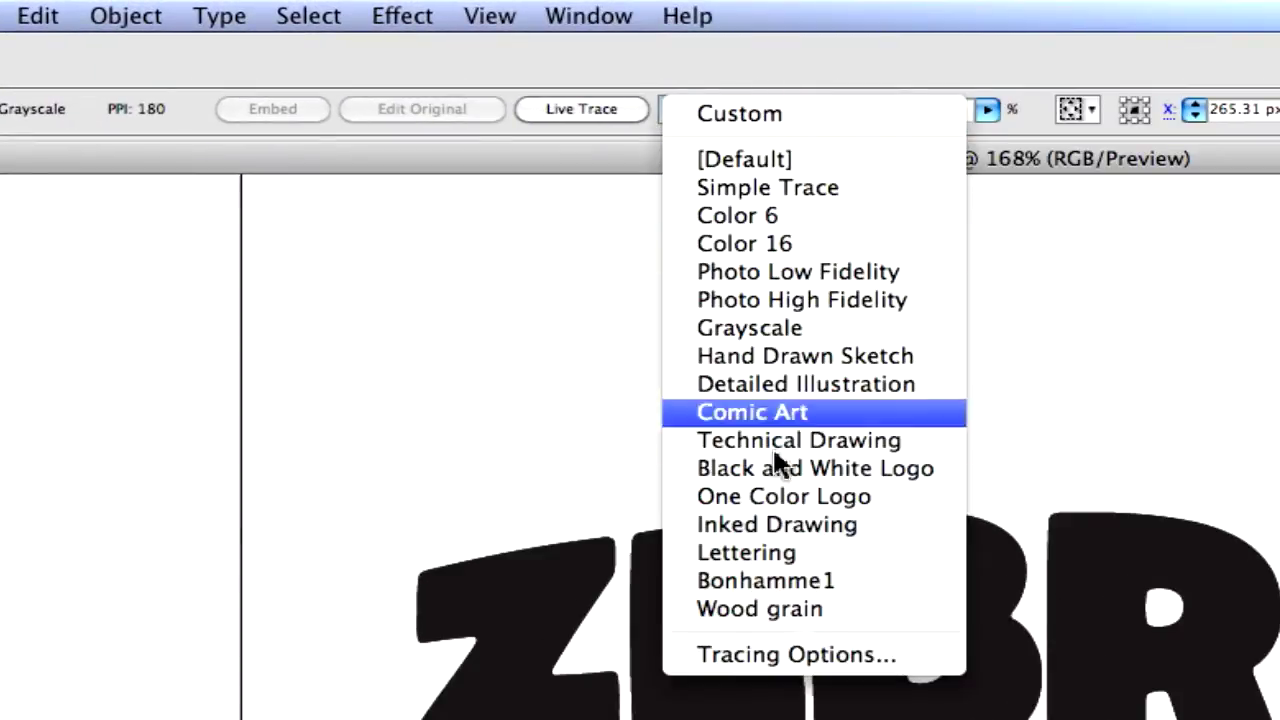
click(785, 655)
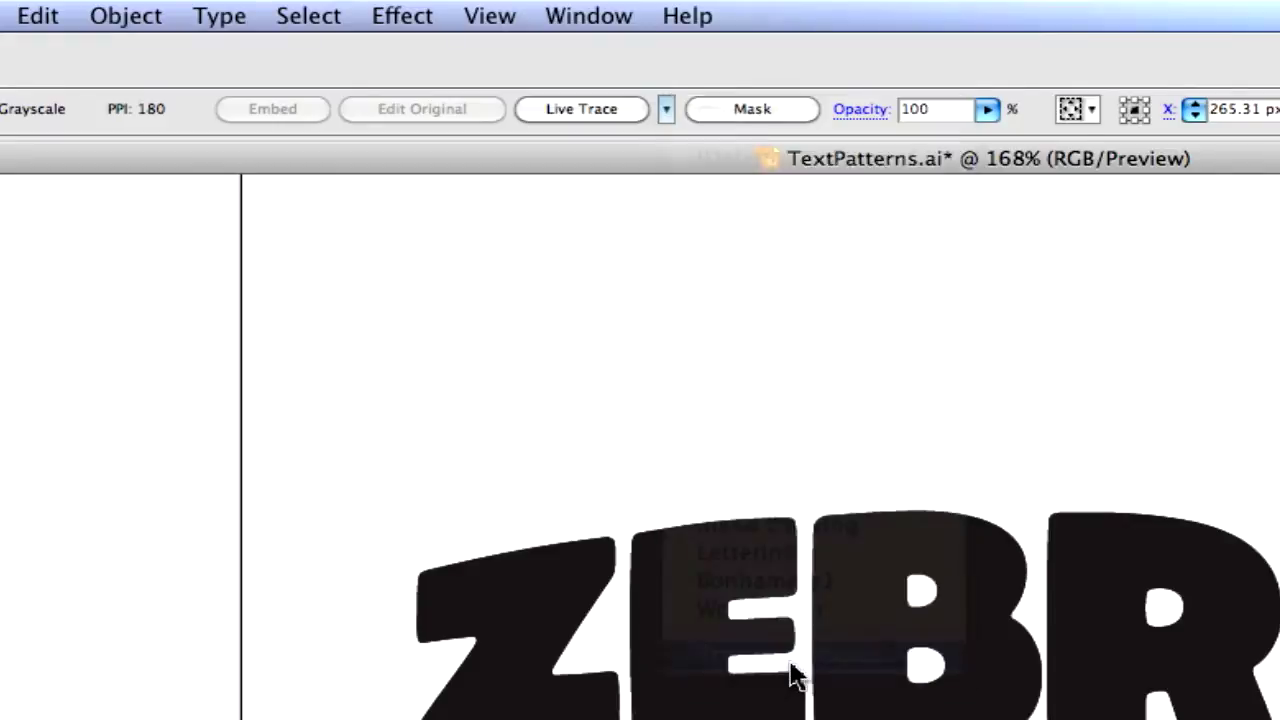
Step: In Tracing Options, enable Ignore White and Preview and lower Threshold to 40
drag(922, 345, 785, 280)
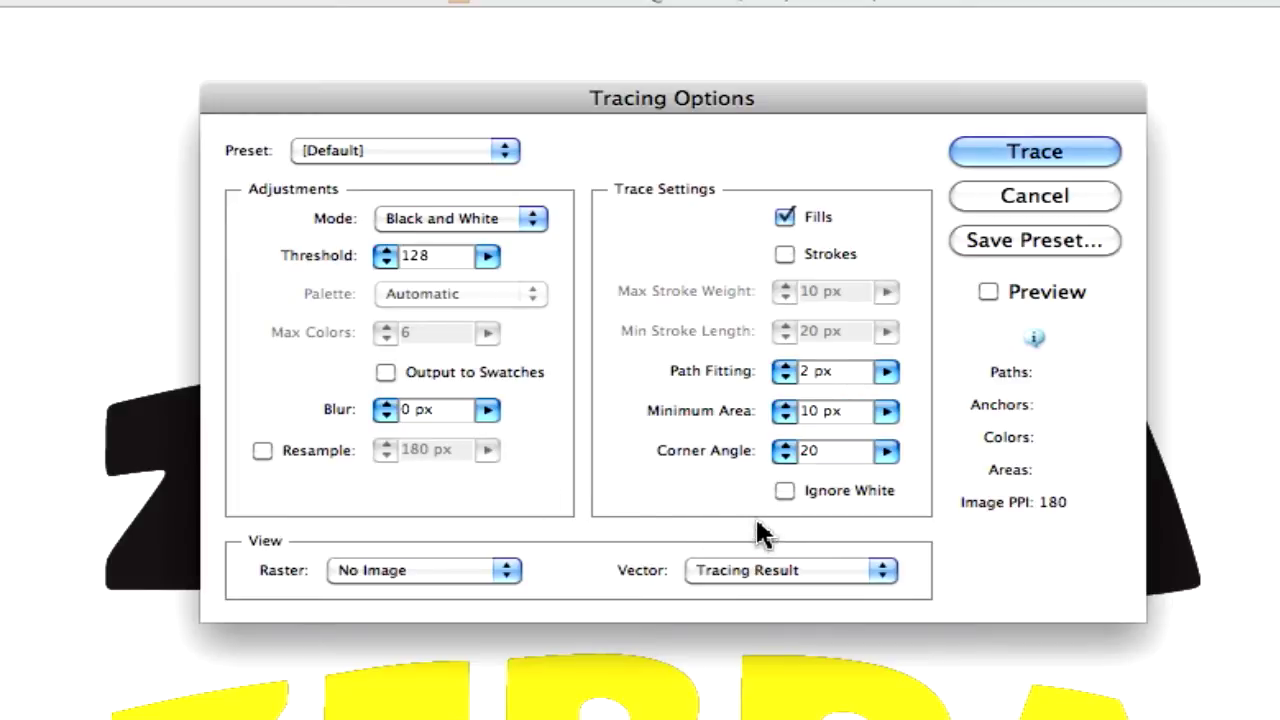
click(784, 490)
mouse_move(985, 412)
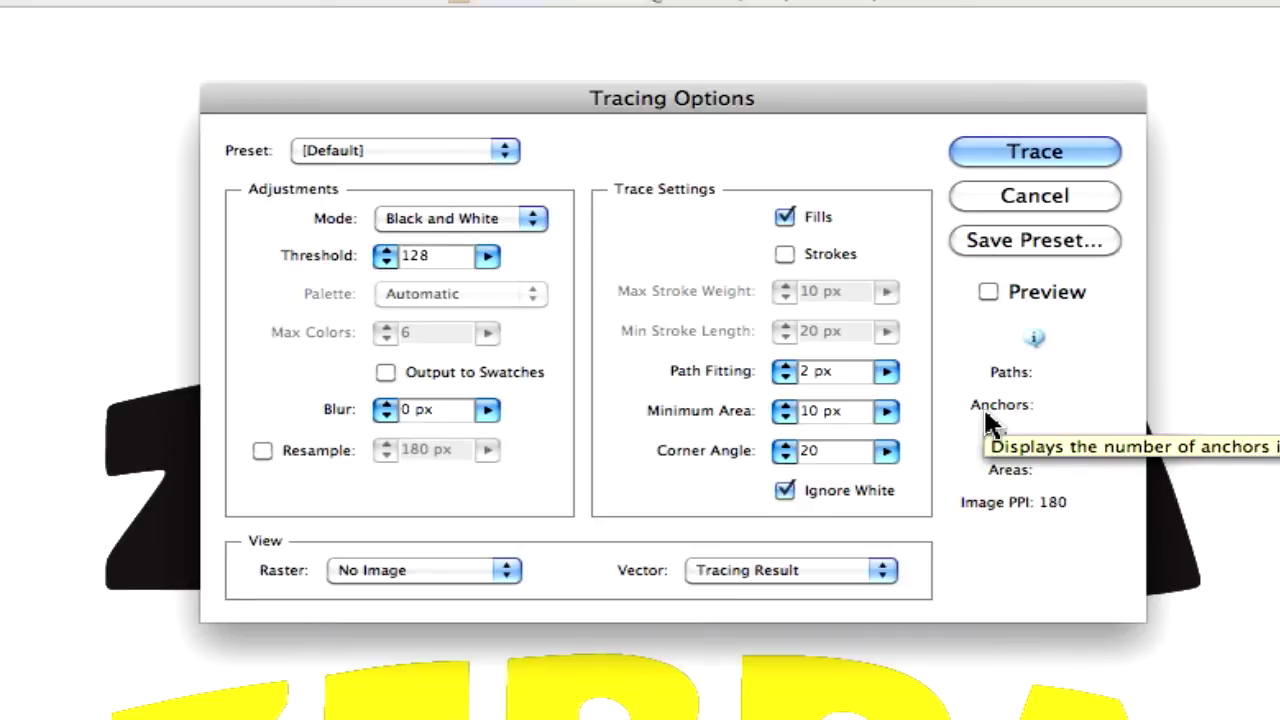
click(988, 292)
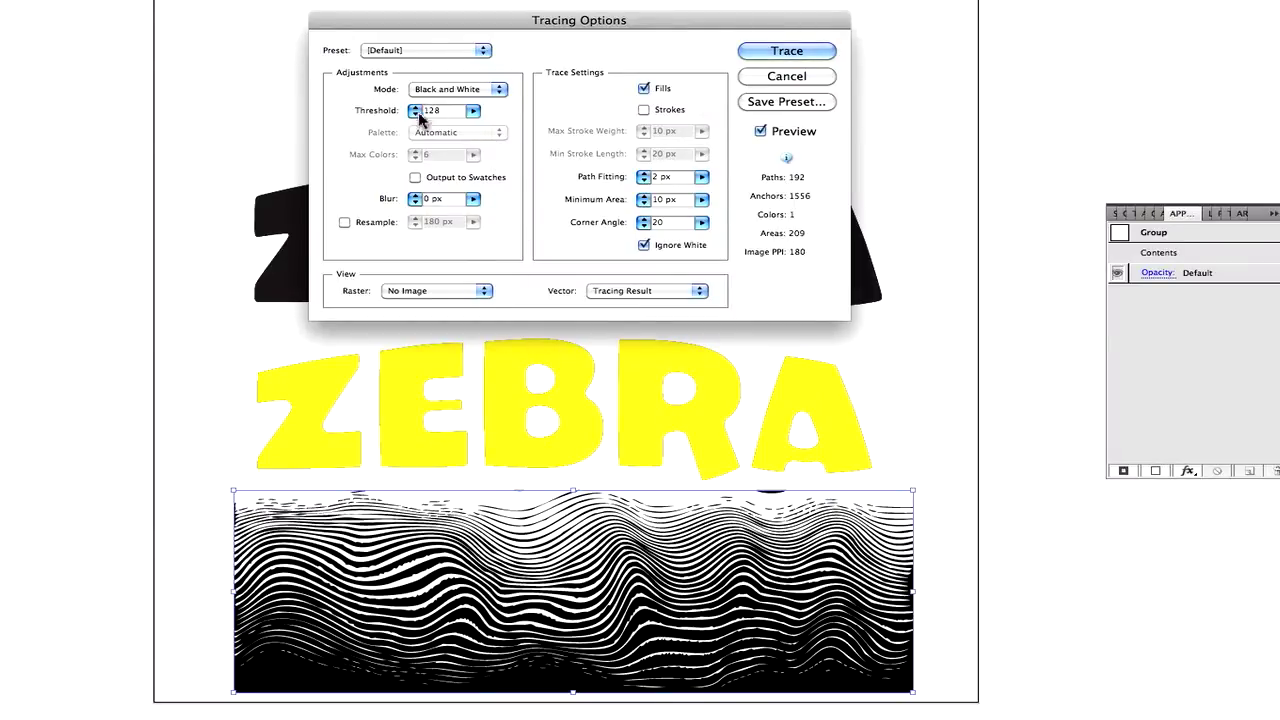
click(474, 110)
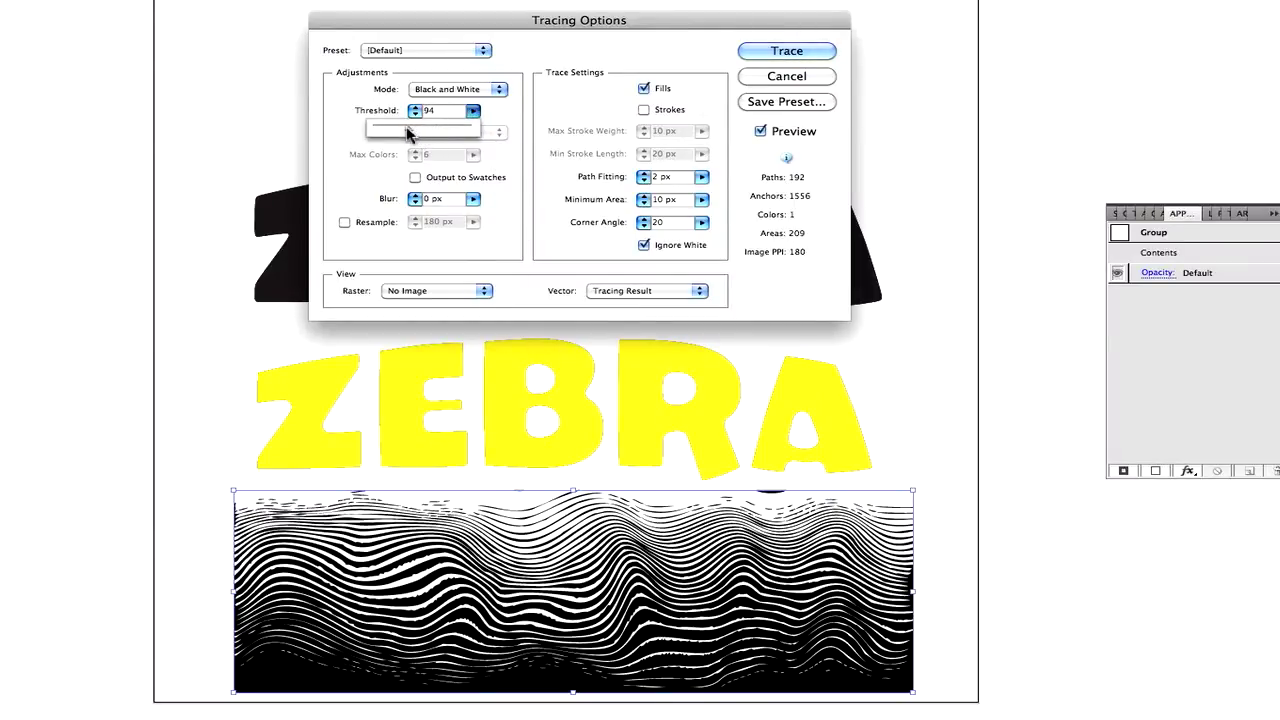
drag(408, 135, 403, 130)
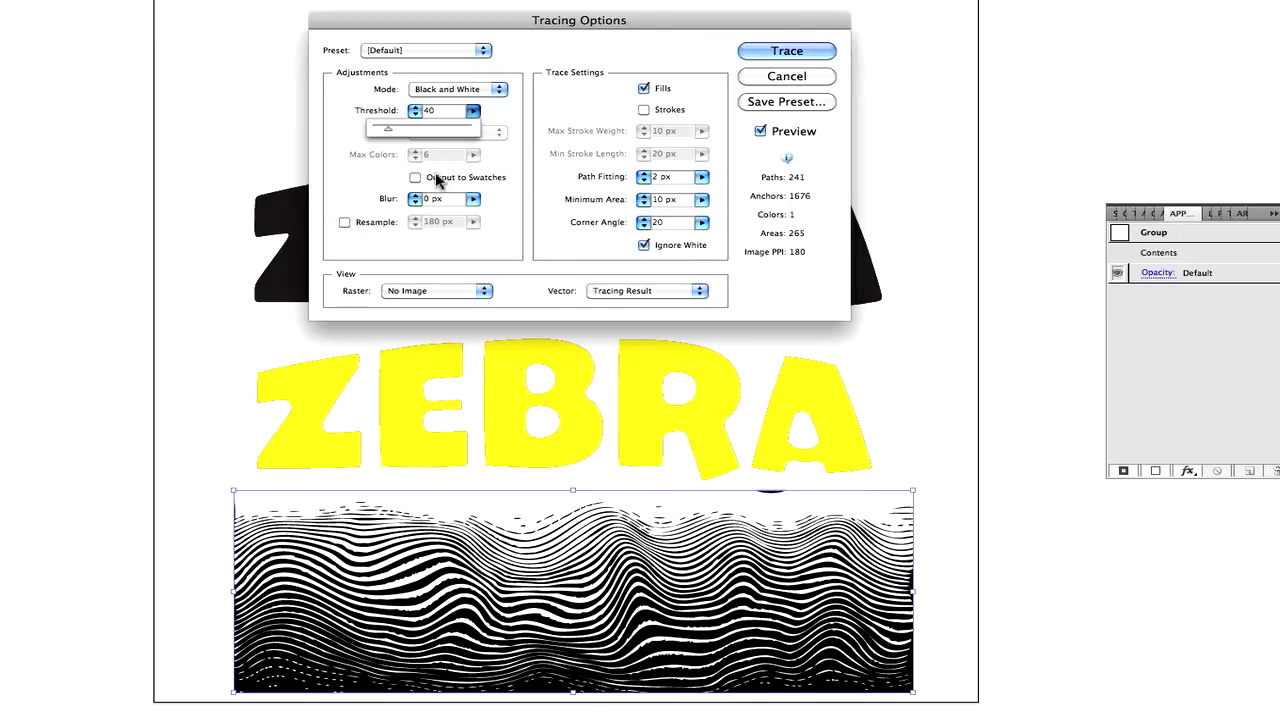
Step: Set Blur to 1 px and trace the stripe image
click(438, 226)
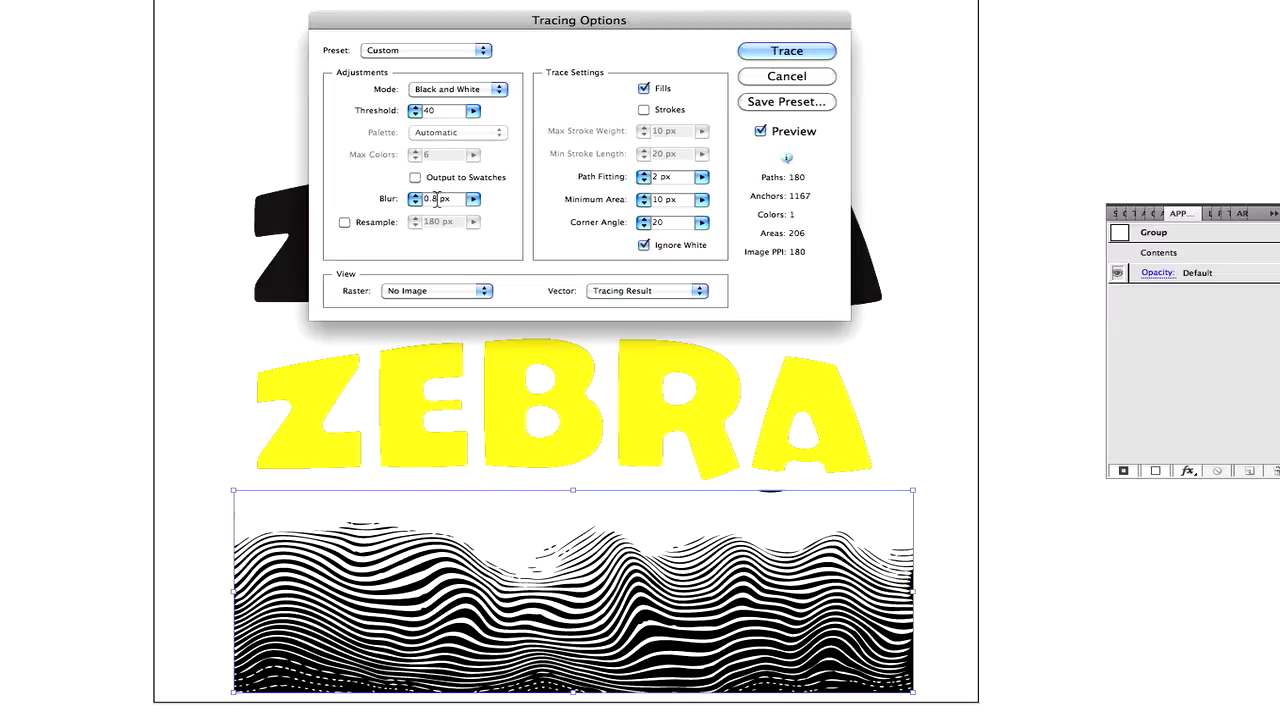
text(1px)
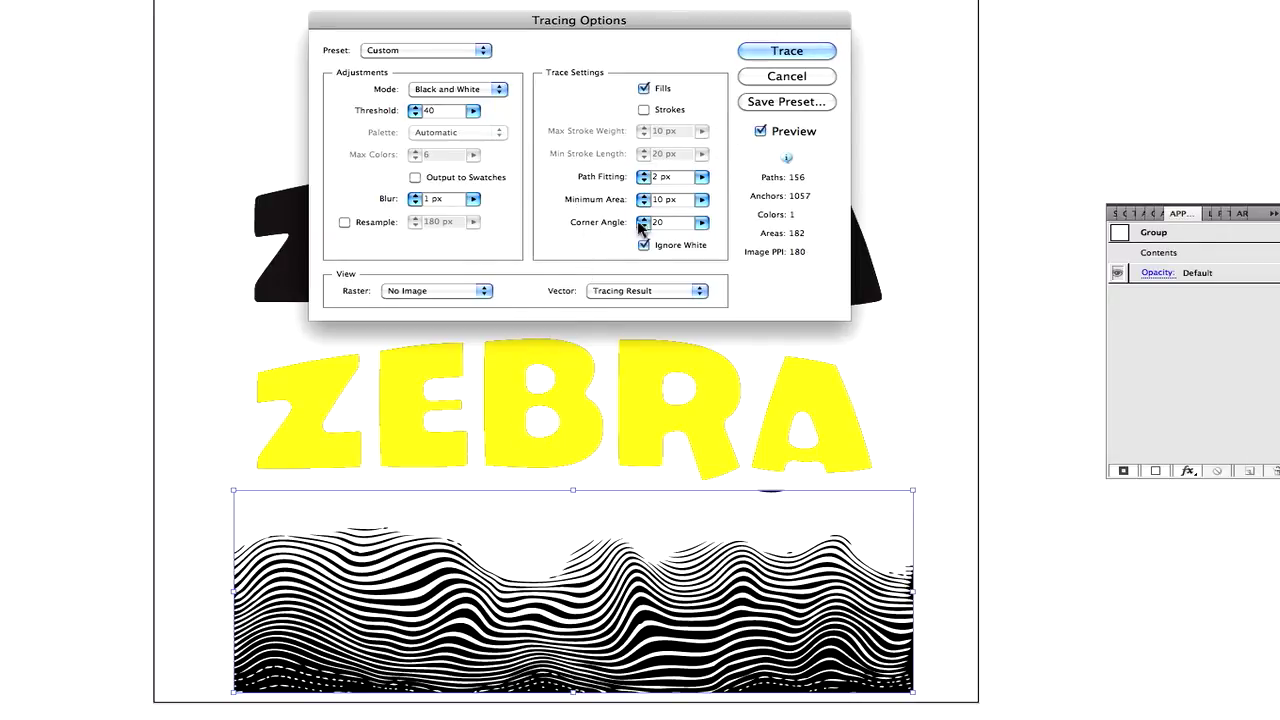
click(778, 50)
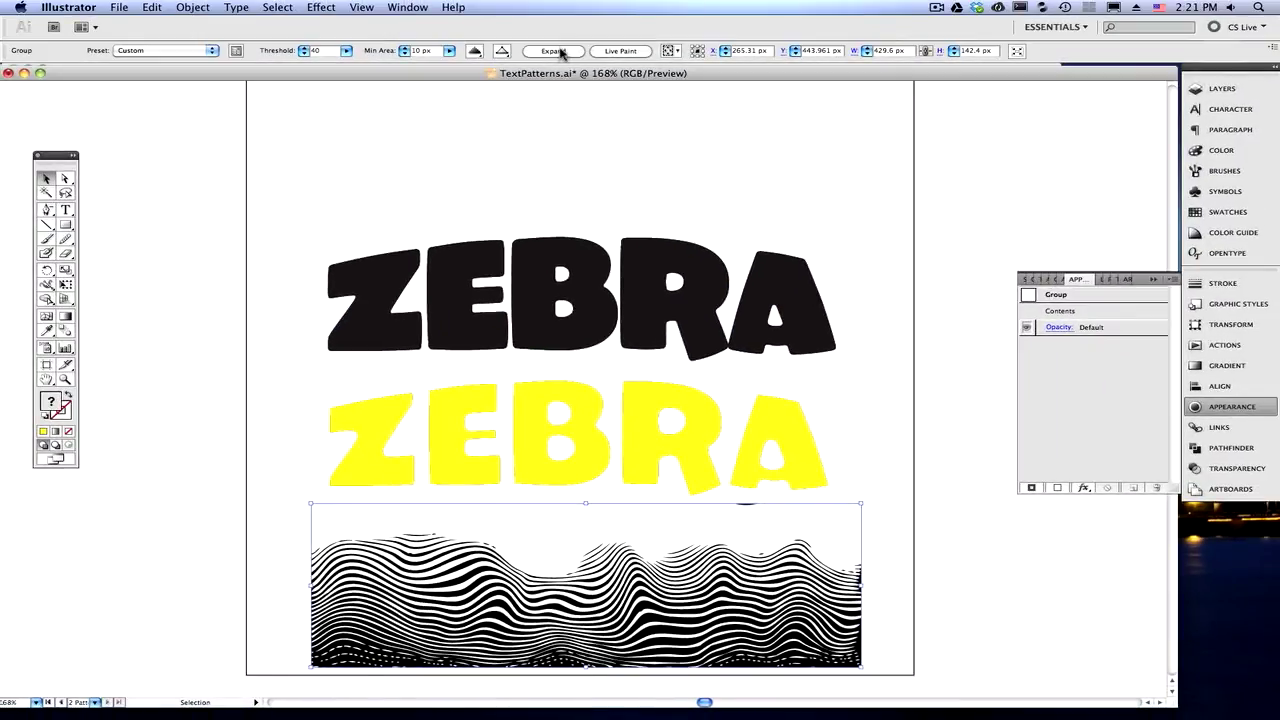
Step: Expand the trace into editable paths and nudge them slightly up and left
click(556, 51)
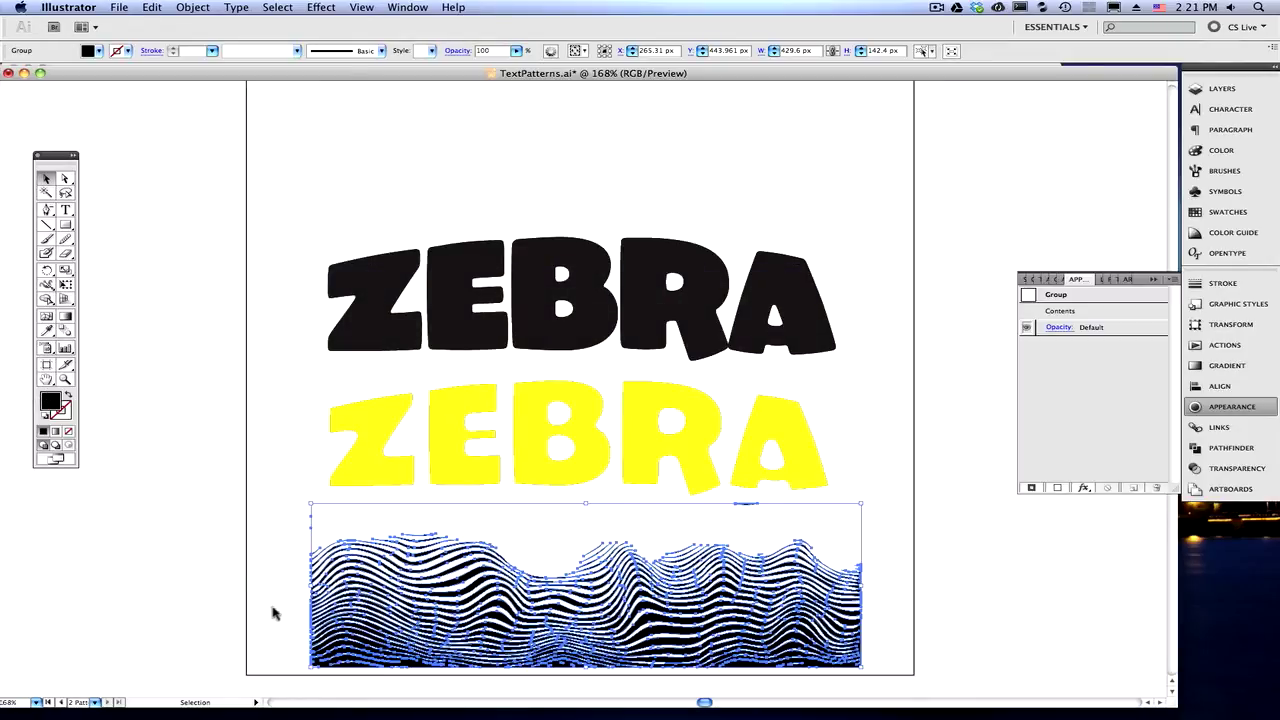
key(Up)
key(Up)
key(Up)
key(Up)
key(Up)
key(Up)
key(Left)
key(Left)
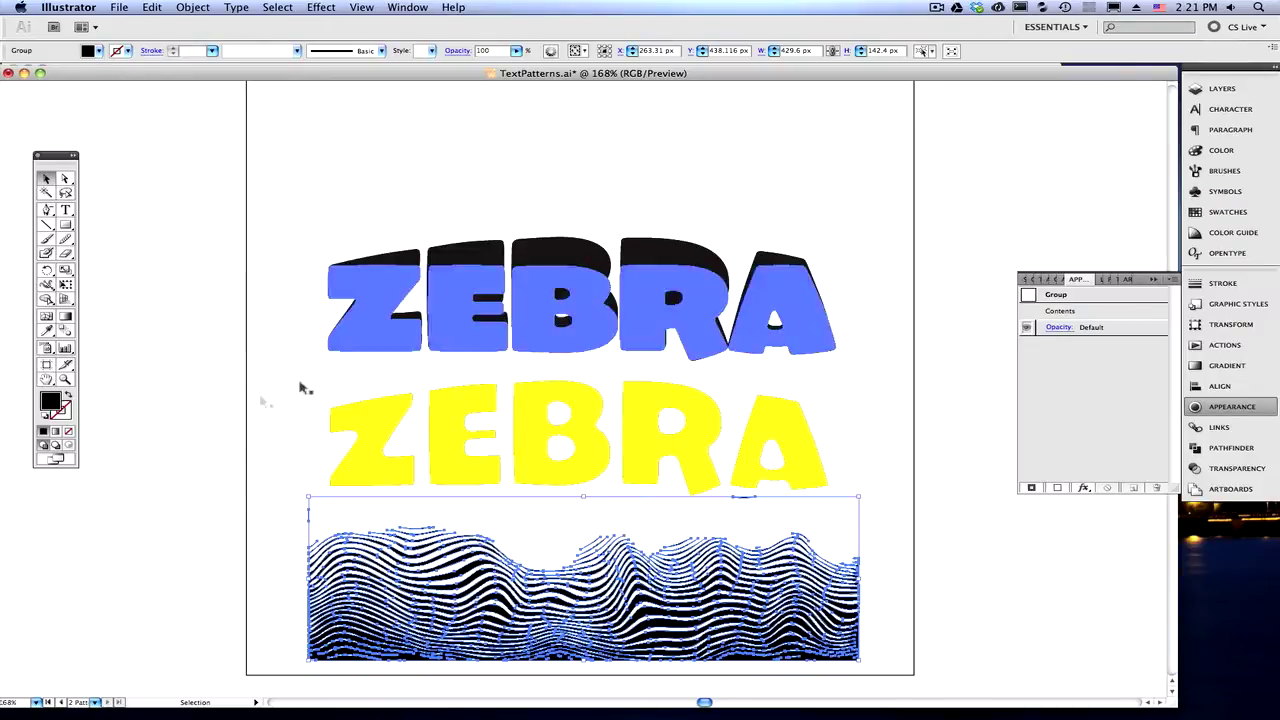
Step: Recolour the expanded stripes to a dark 71.33% K gray fill and deselect
double_click(50, 405)
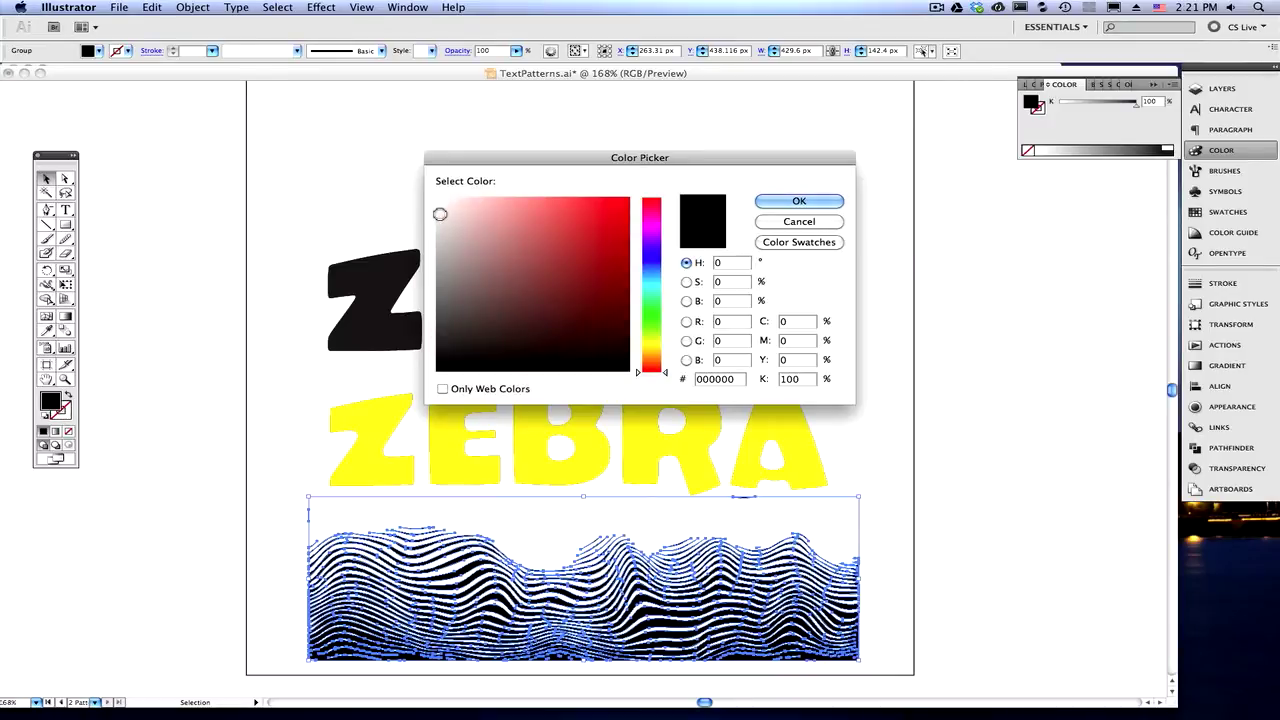
click(441, 208)
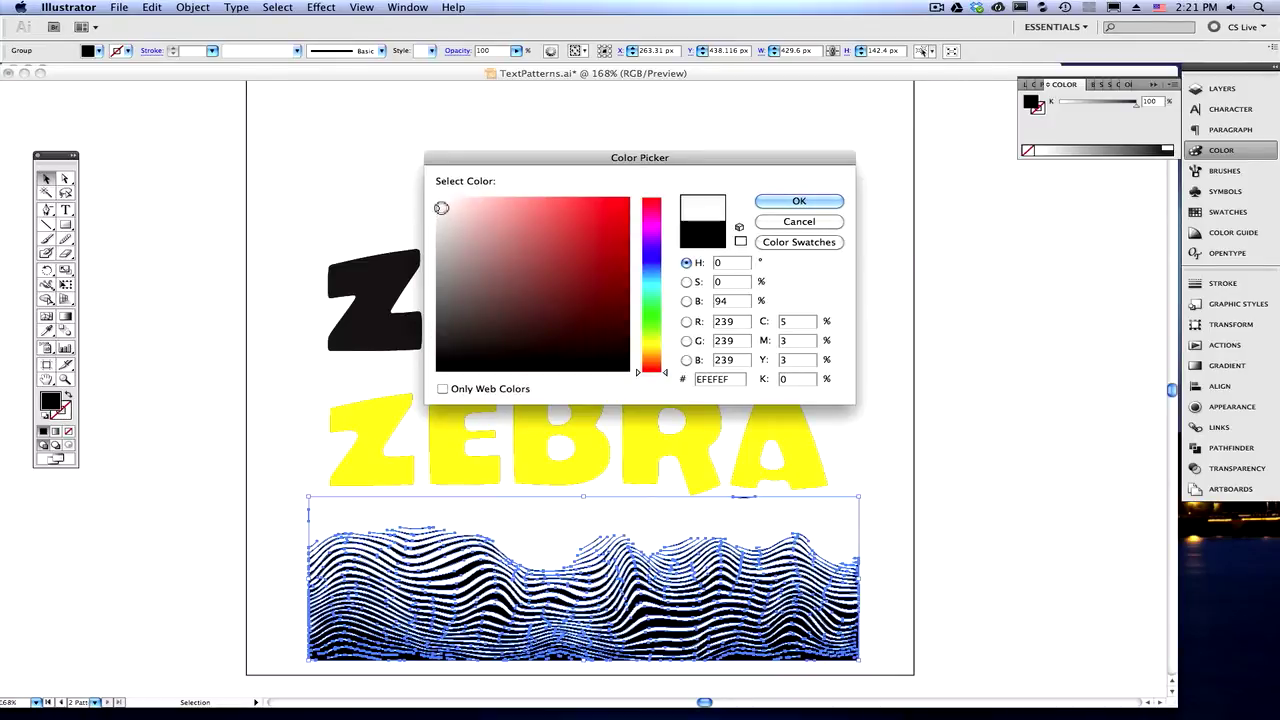
click(799, 201)
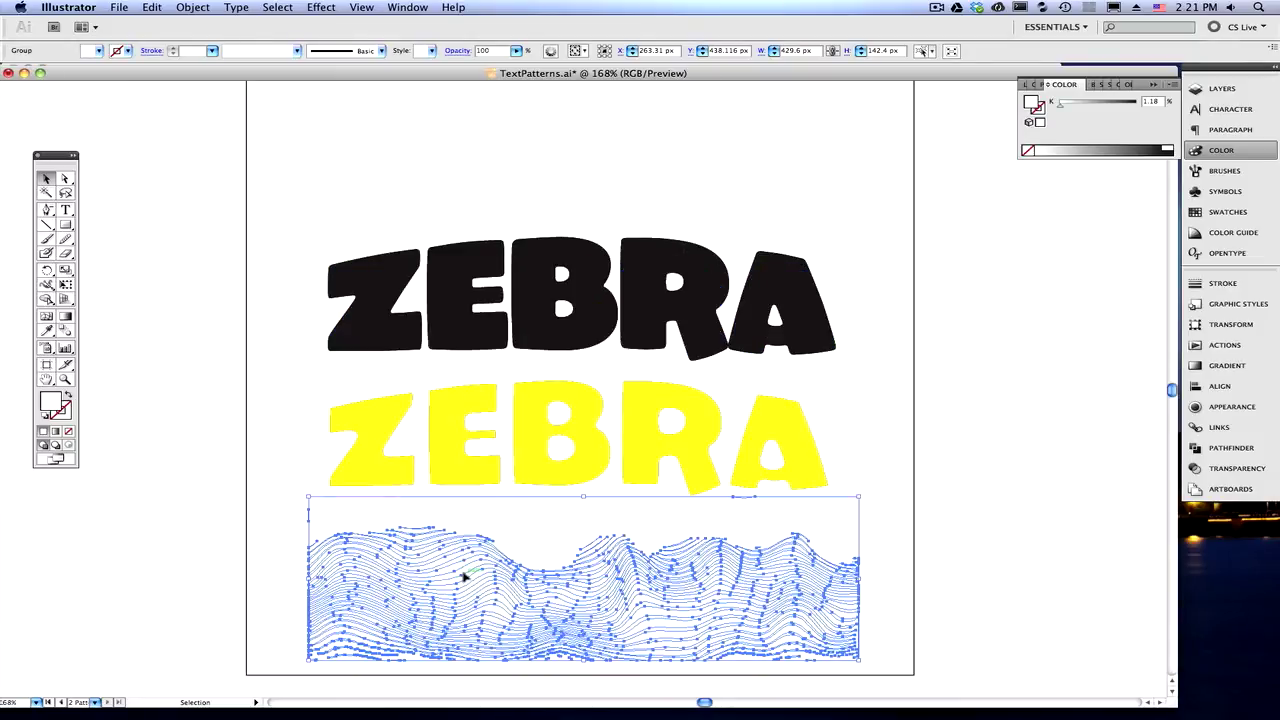
double_click(52, 404)
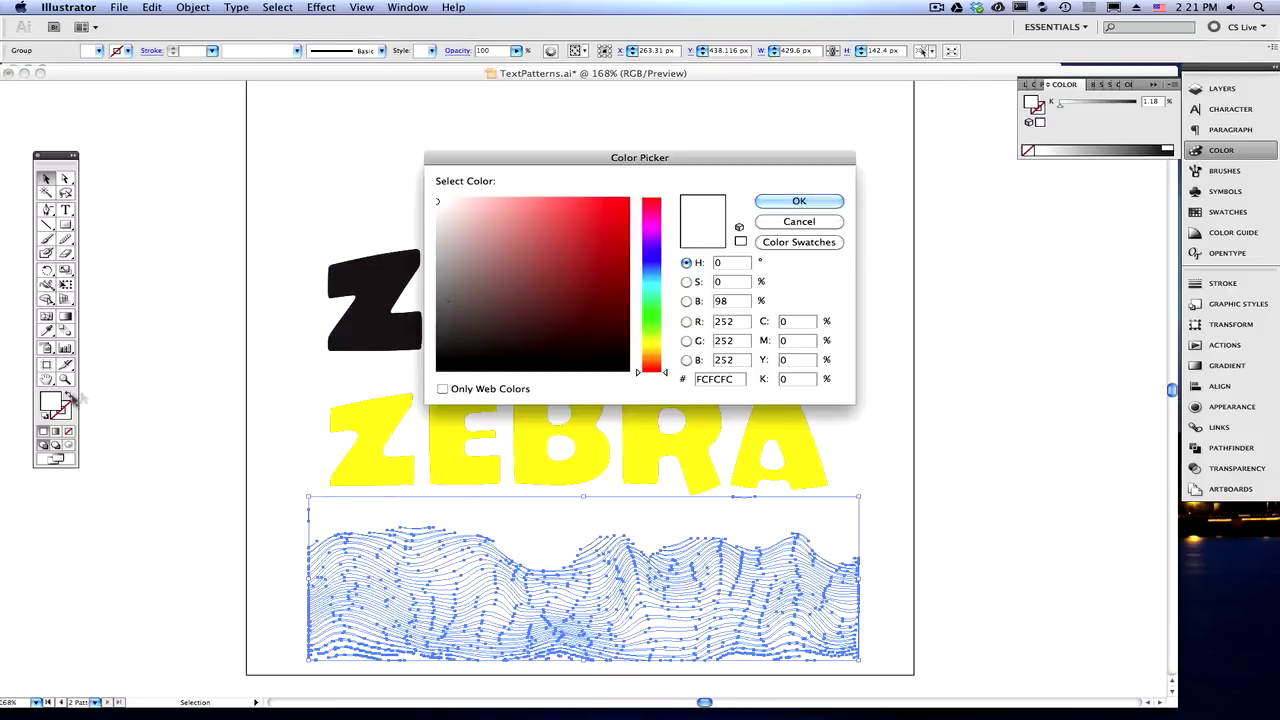
click(613, 231)
click(799, 201)
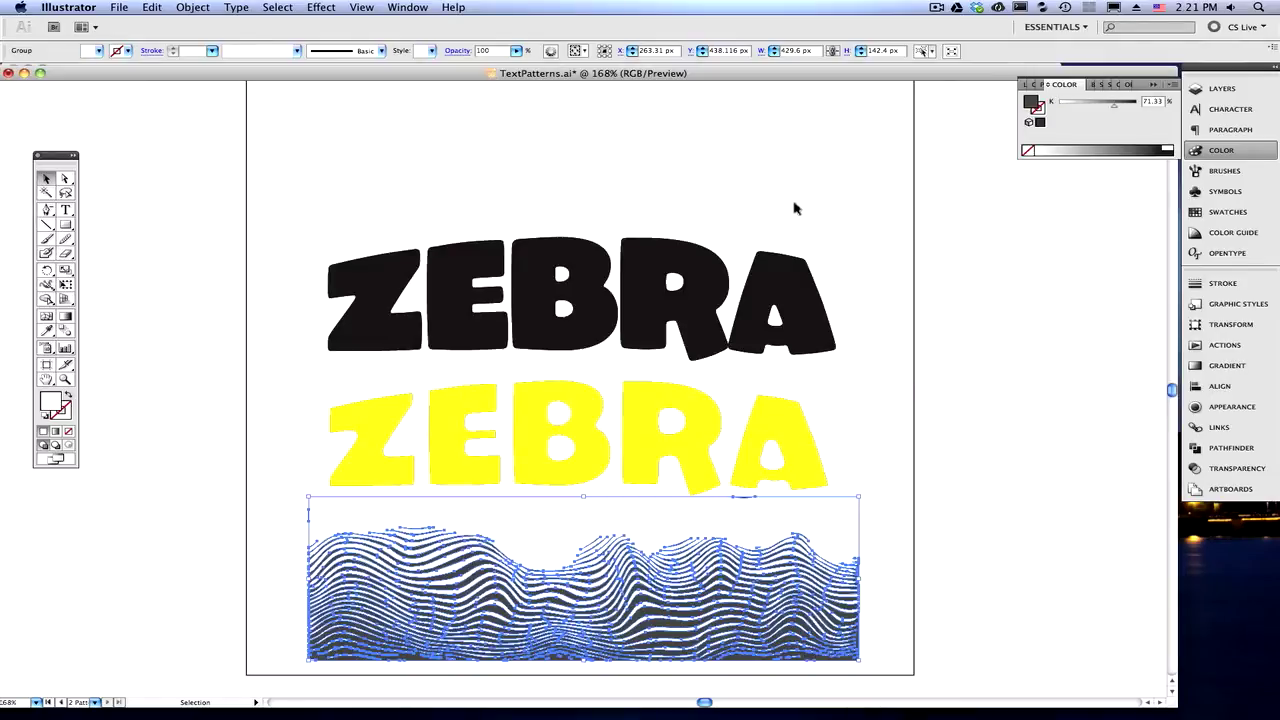
click(963, 523)
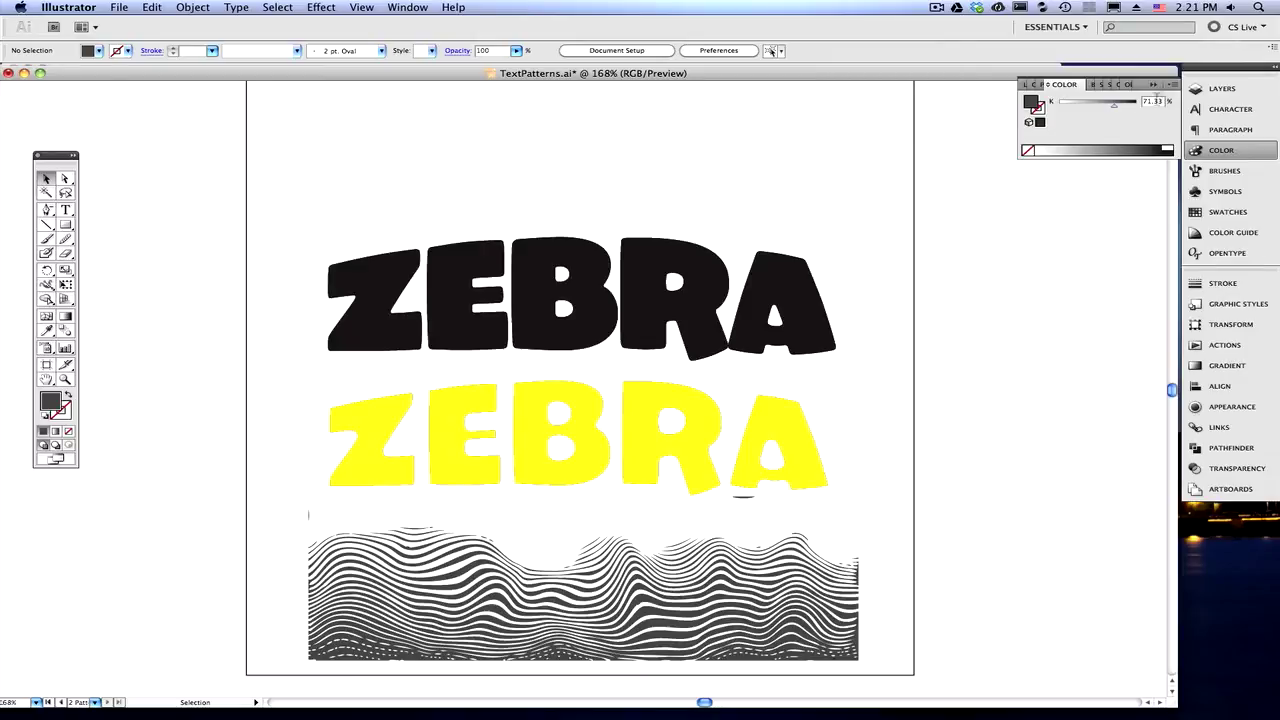
Step: Switch the Color panel to RGB and make the selected stripe pattern red
click(1176, 86)
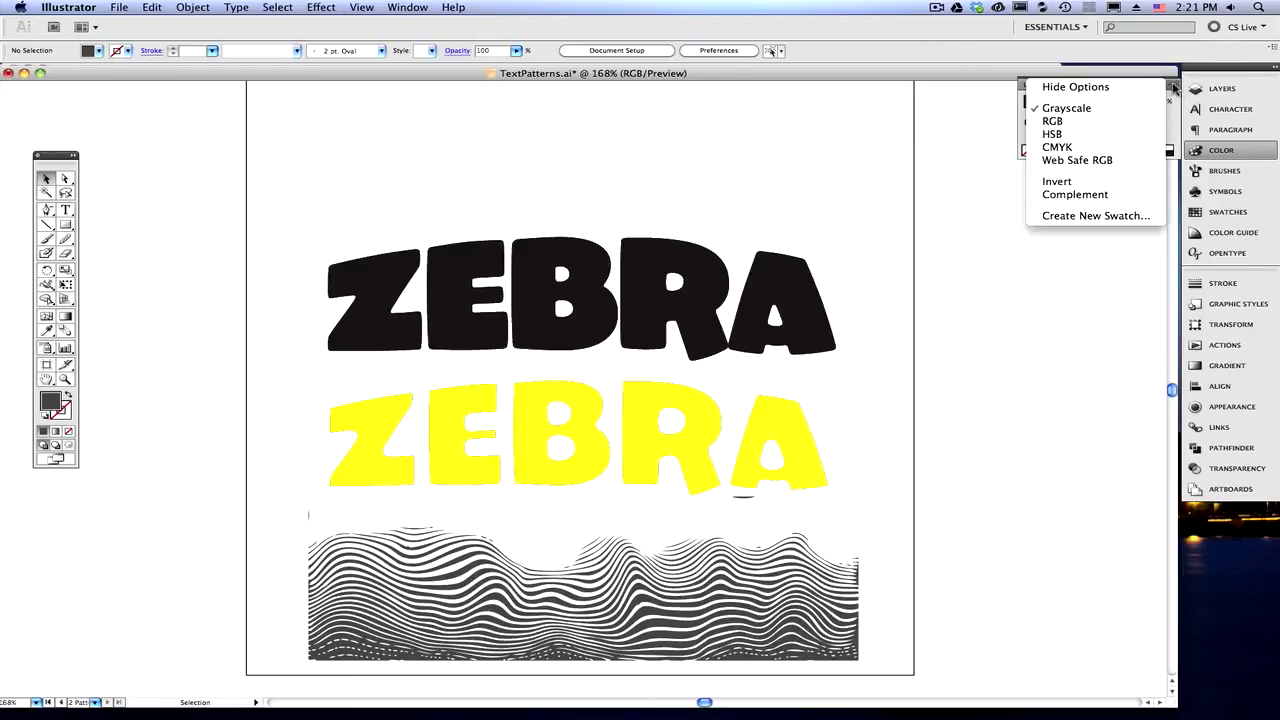
click(1112, 122)
click(824, 562)
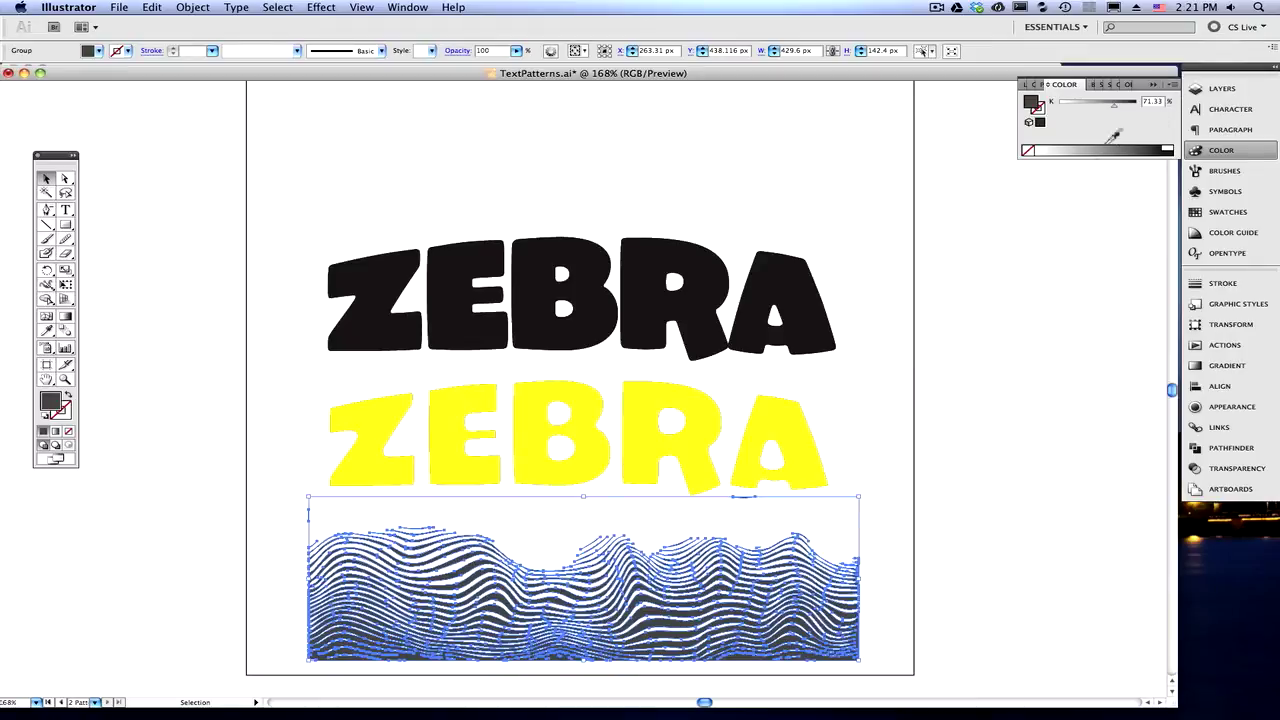
click(1052, 121)
click(1028, 349)
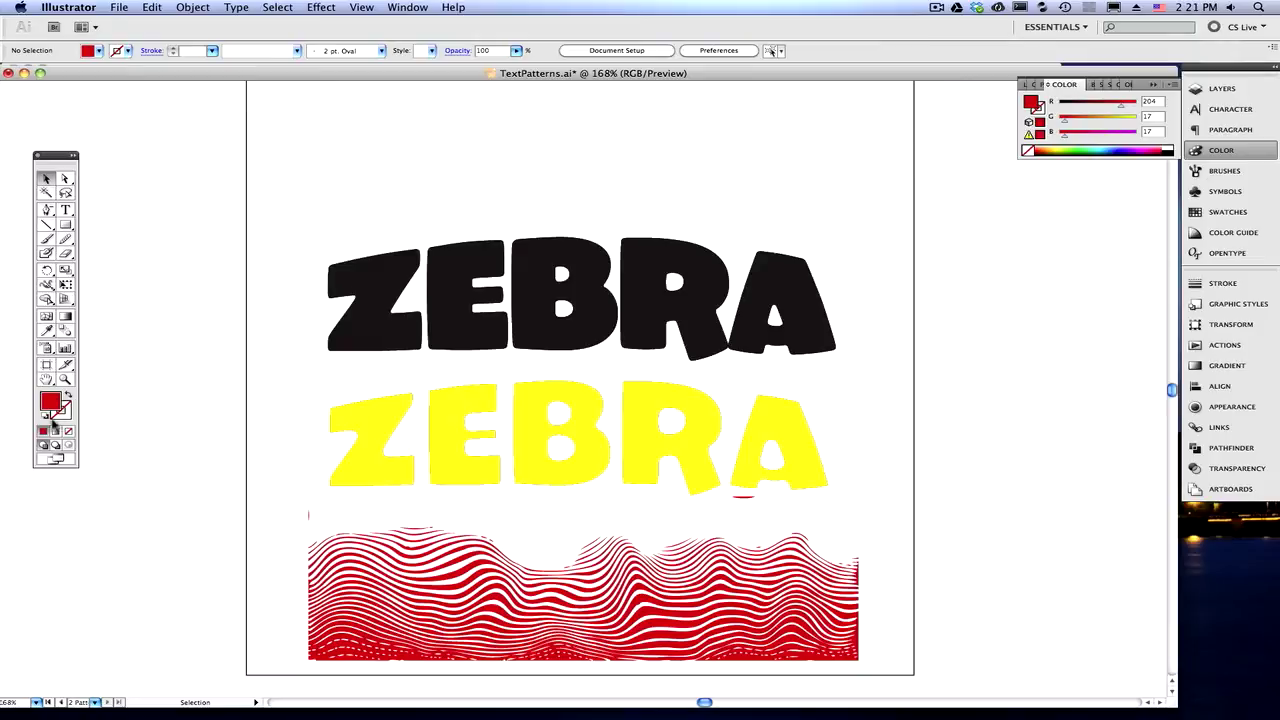
Step: Set the fill colour to a light green in the Color Picker
double_click(50, 402)
click(574, 306)
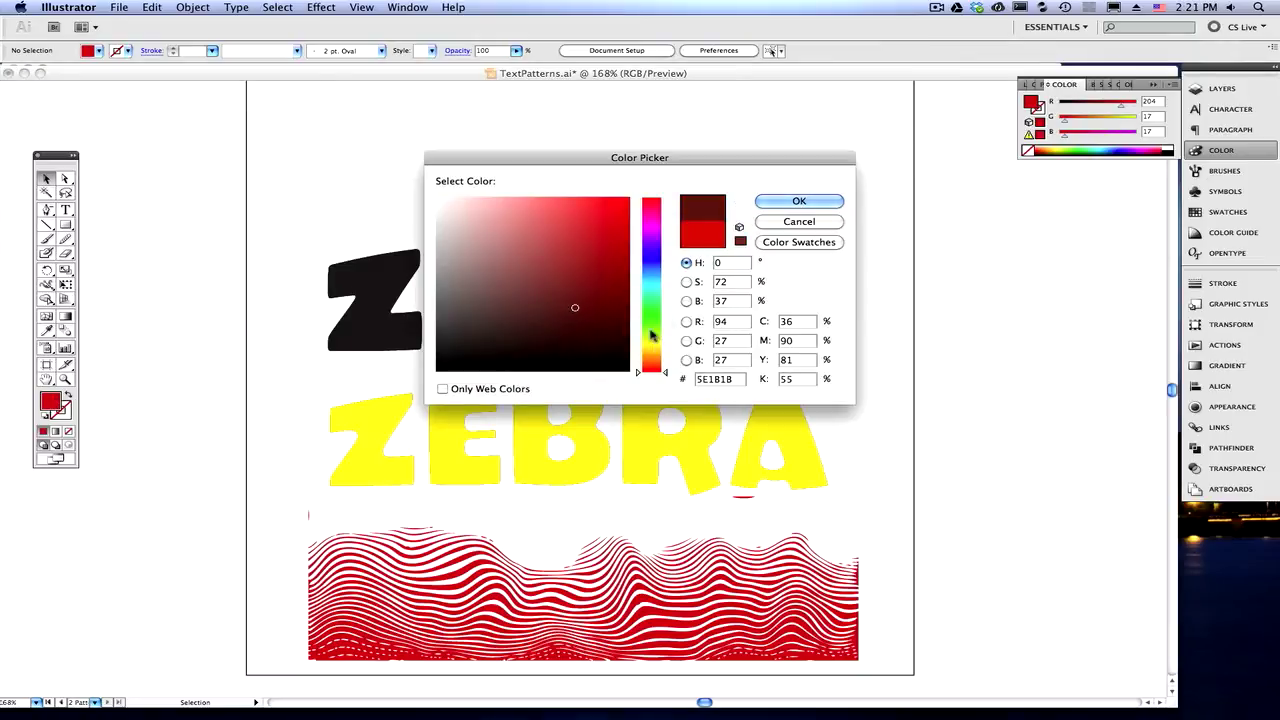
click(651, 320)
click(619, 254)
click(799, 201)
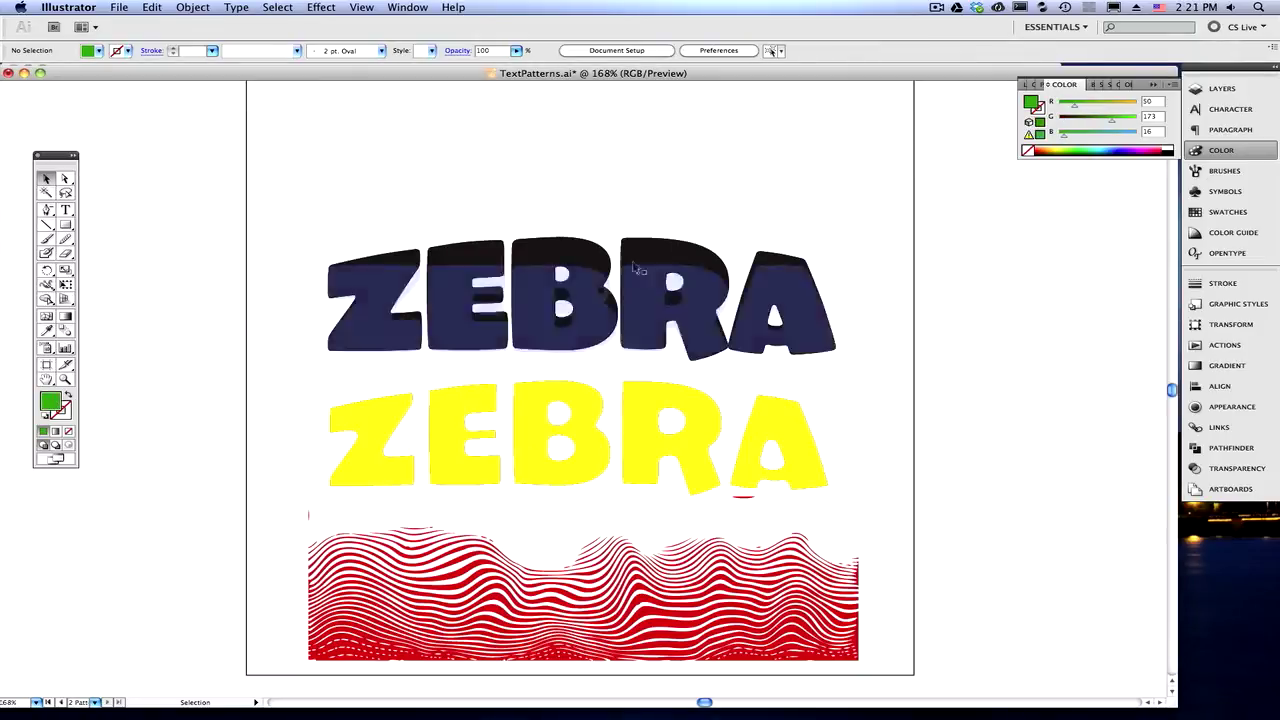
Step: Fill the wave group with dark green, then near-white F7F9F8 (247, 249, 248), and deselect
click(417, 575)
double_click(50, 402)
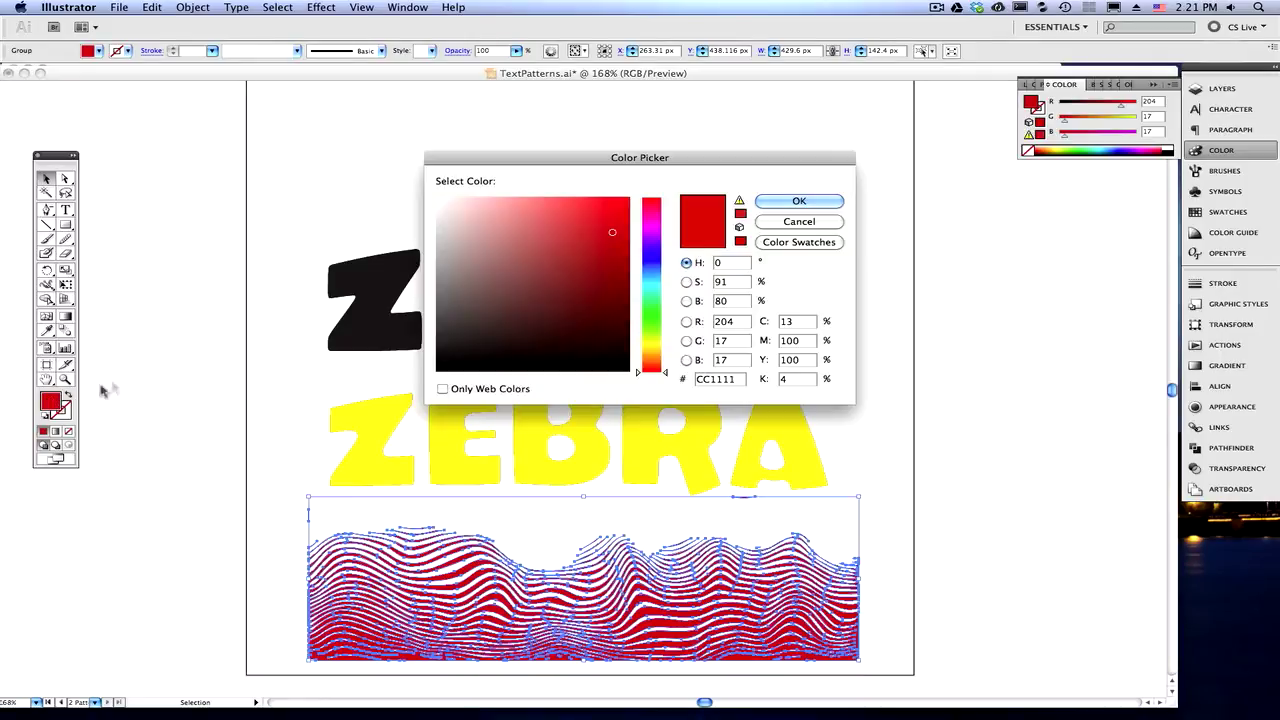
click(650, 302)
click(578, 292)
click(790, 203)
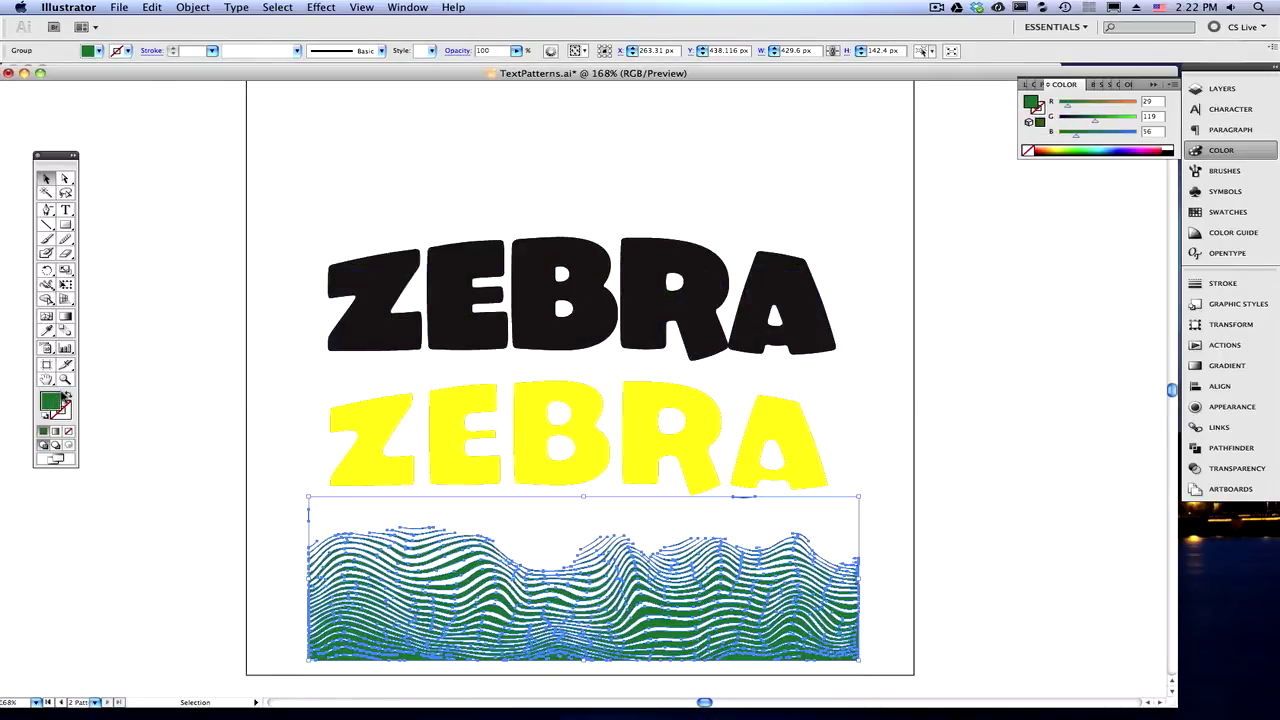
double_click(50, 402)
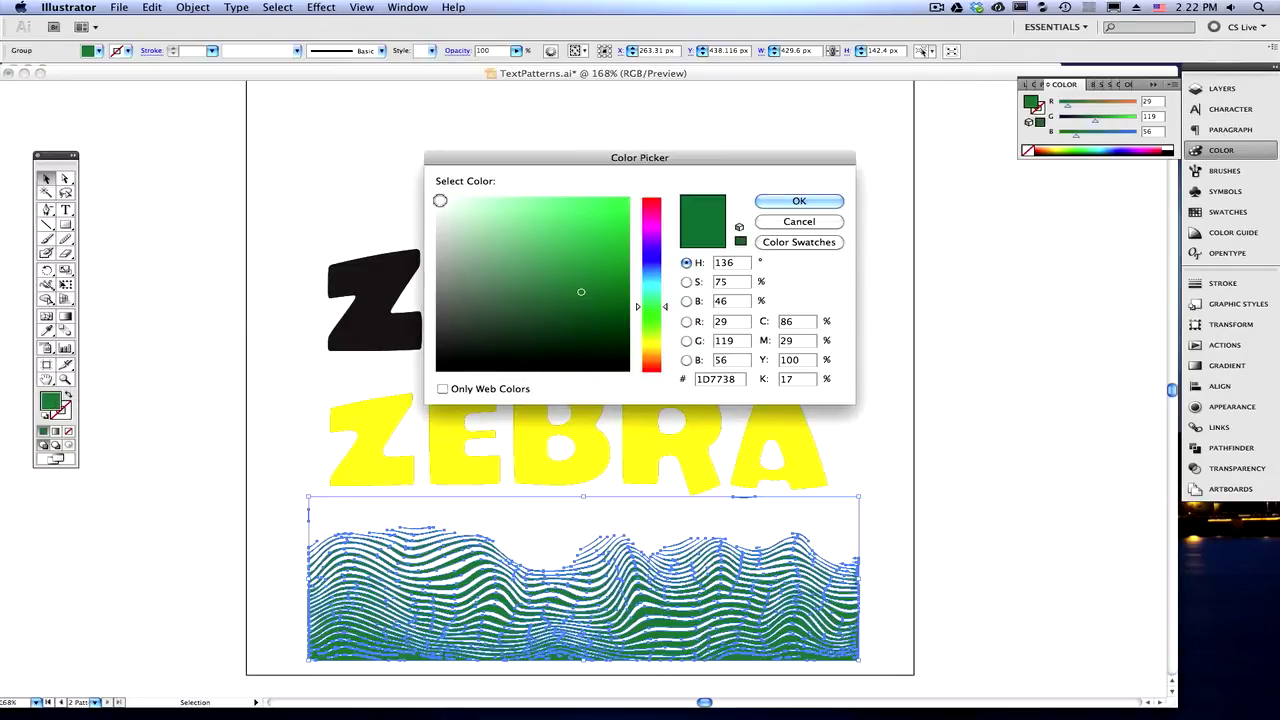
click(437, 201)
click(812, 203)
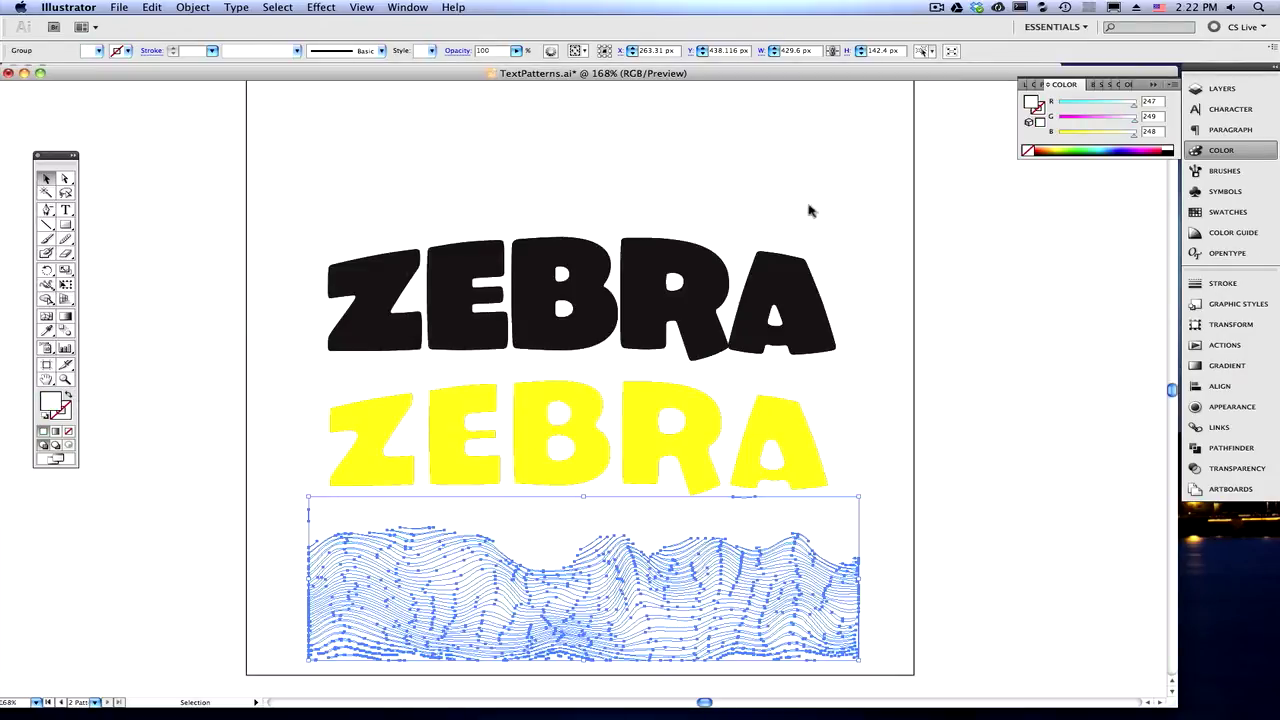
click(1004, 398)
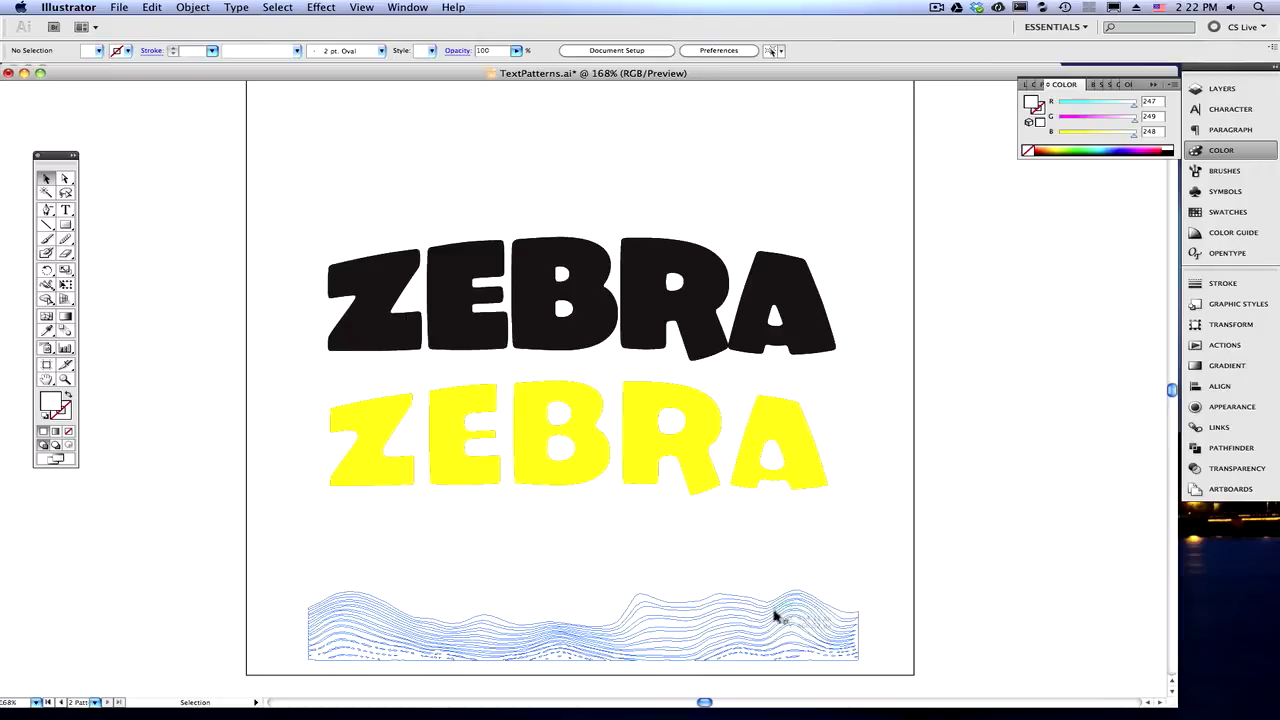
Step: Bring the yellow ZEBRA group to the front with Arrange > Bring to Front
click(808, 452)
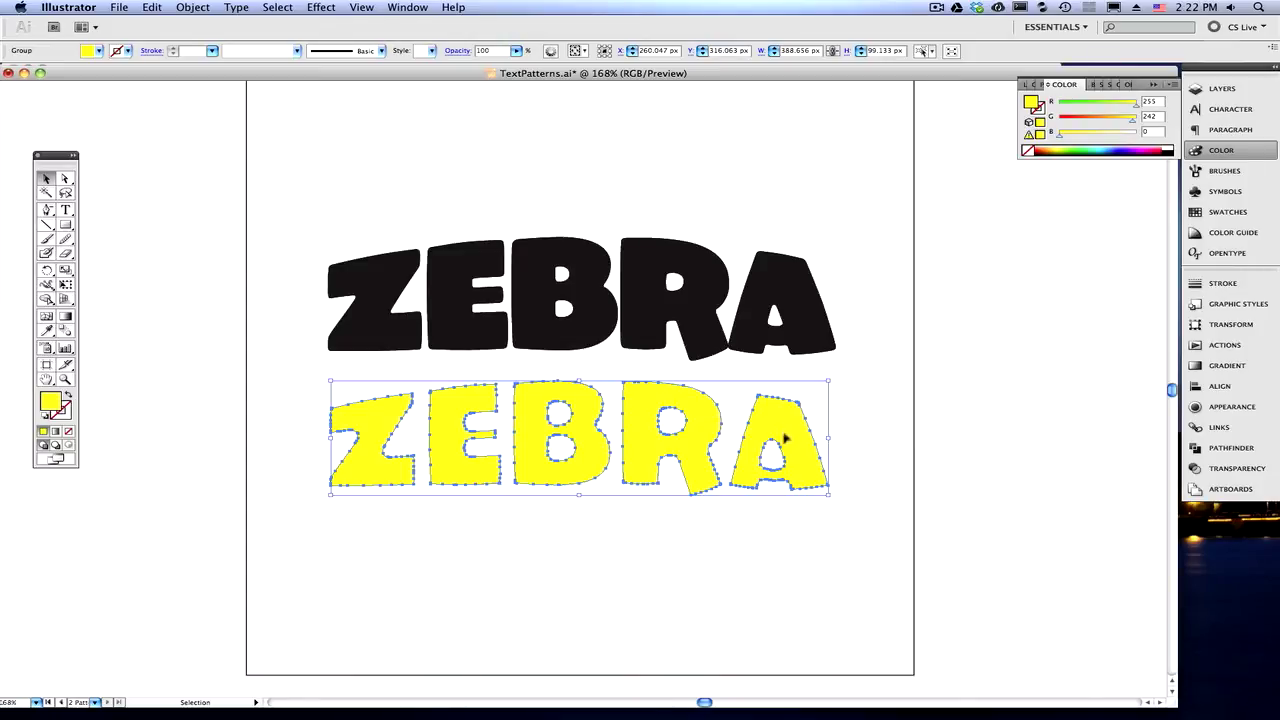
mouse_move(786, 437)
mouse_down()
mouse_move(751, 586)
mouse_move(799, 451)
mouse_up()
right_click(801, 446)
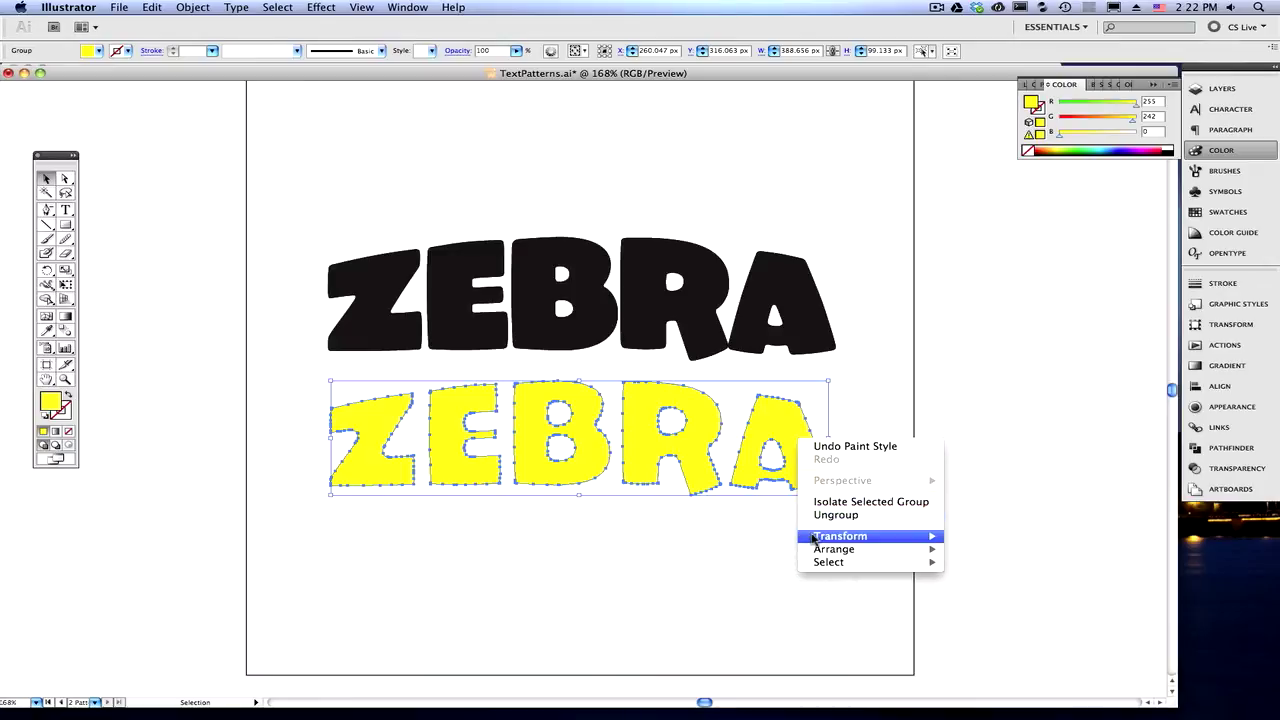
mouse_move(900, 549)
click(953, 549)
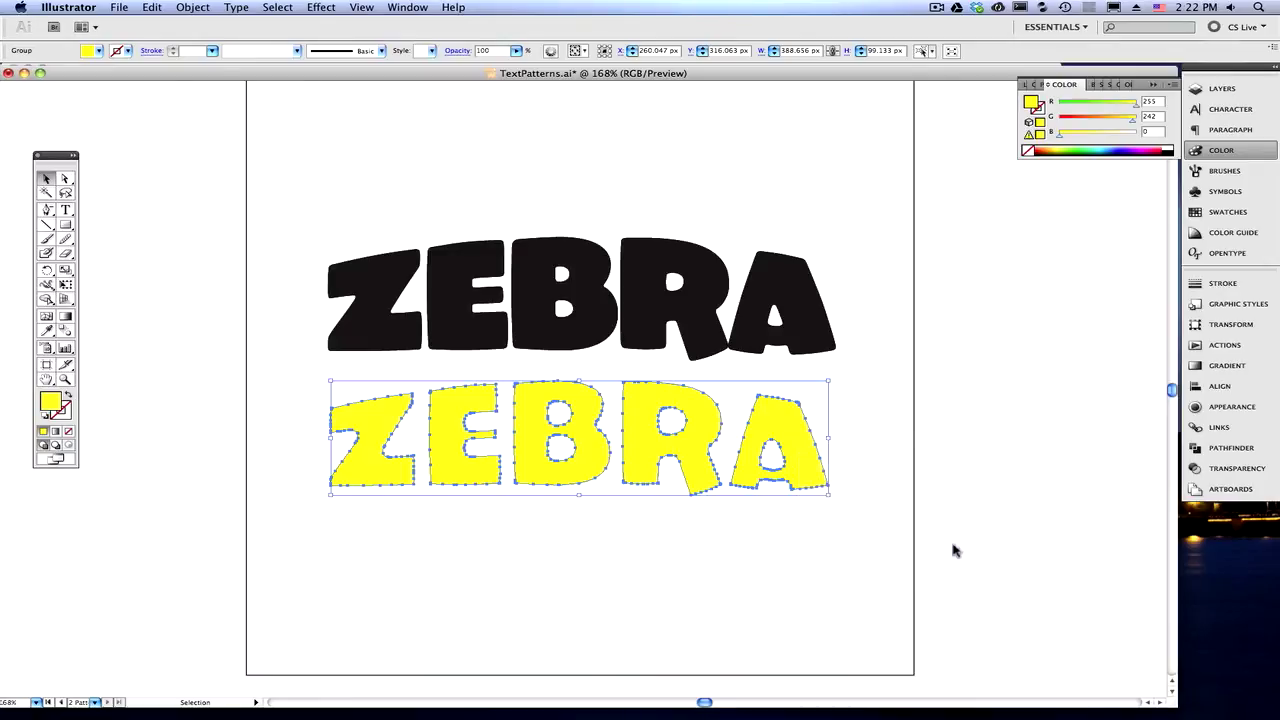
Step: Drag the yellow ZEBRA down so it overlaps the pale wave pattern
scroll(1005, 436, down, 1)
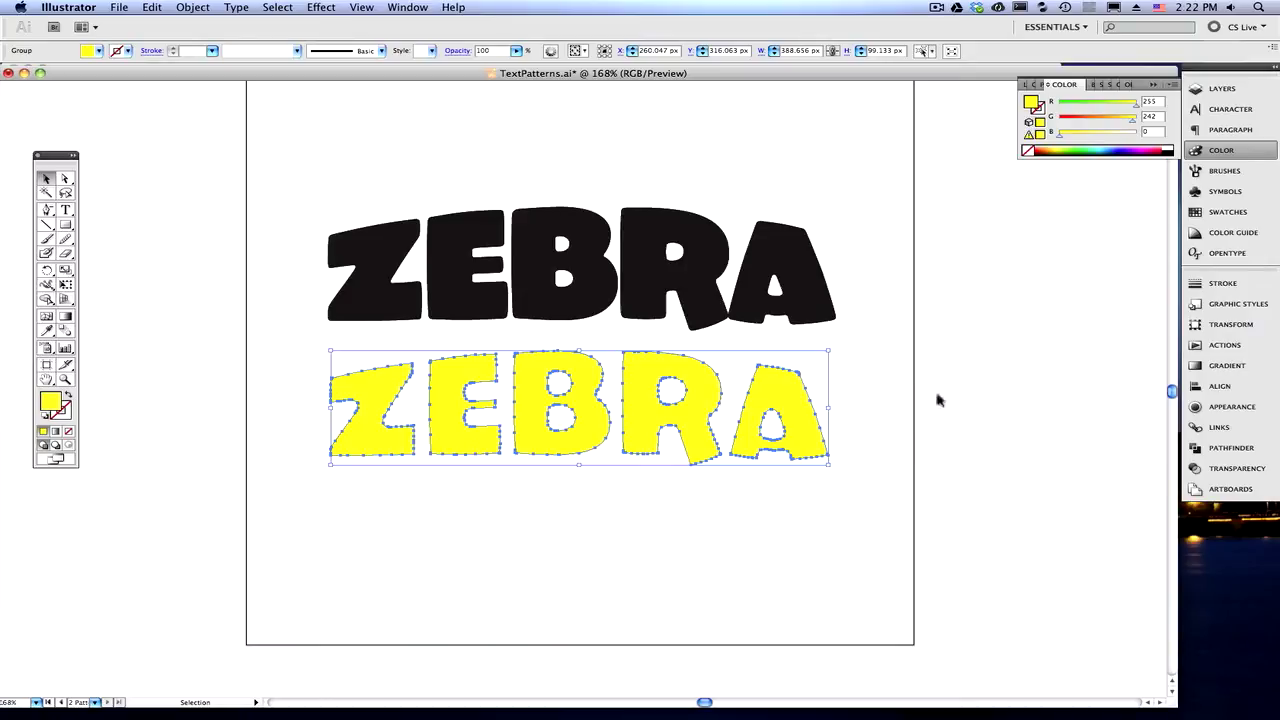
key(super+v)
key(super+z)
drag(796, 424, 801, 570)
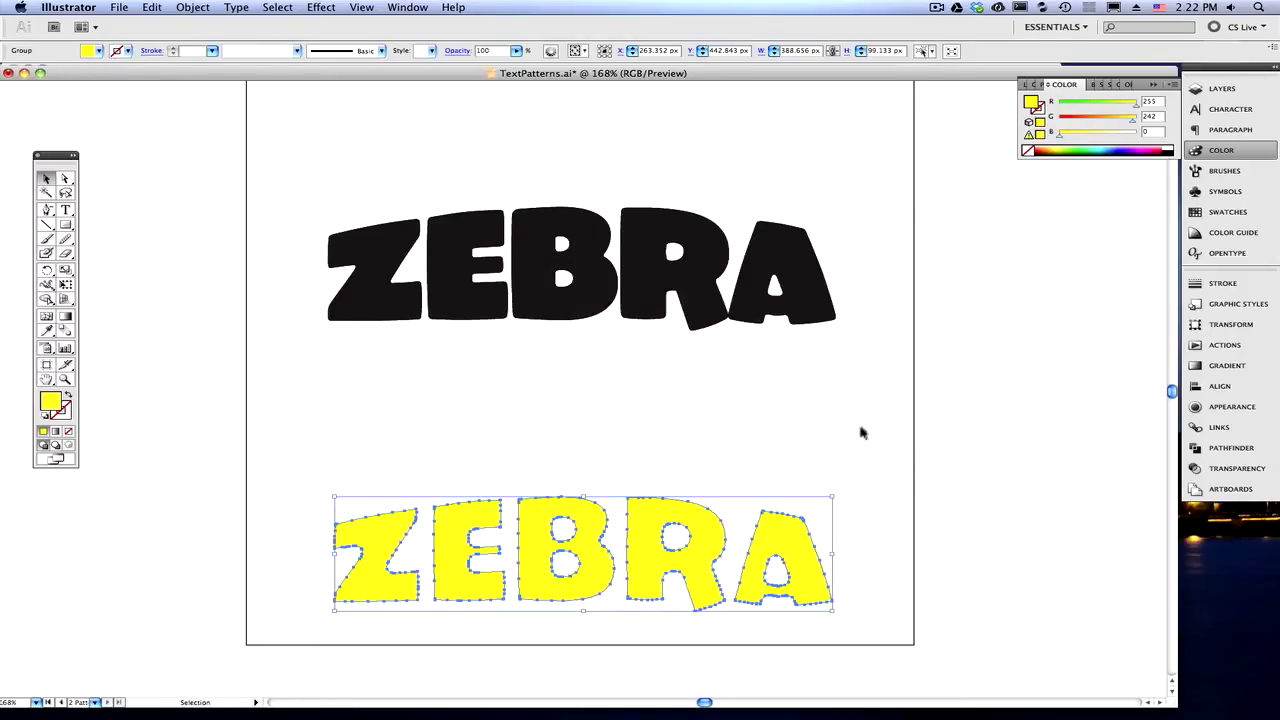
mouse_move(862, 426)
mouse_down()
mouse_move(758, 602)
mouse_move(806, 508)
mouse_move(804, 484)
mouse_up()
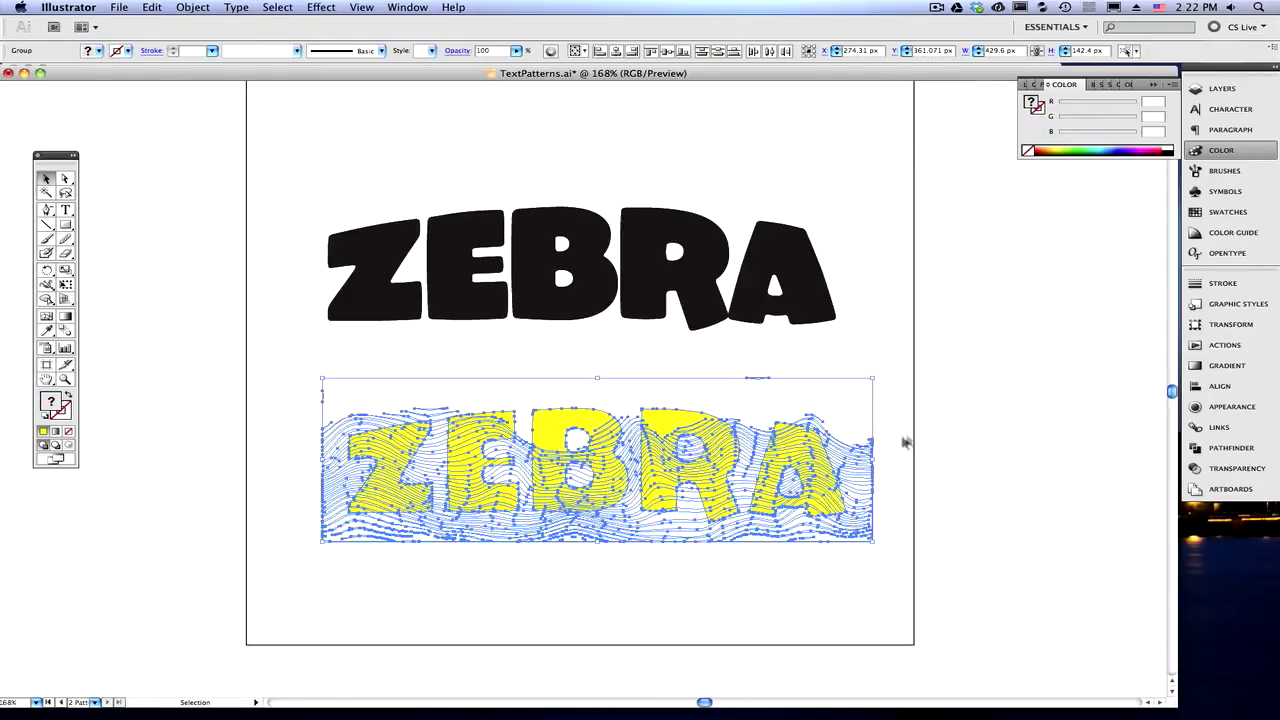
click(1016, 455)
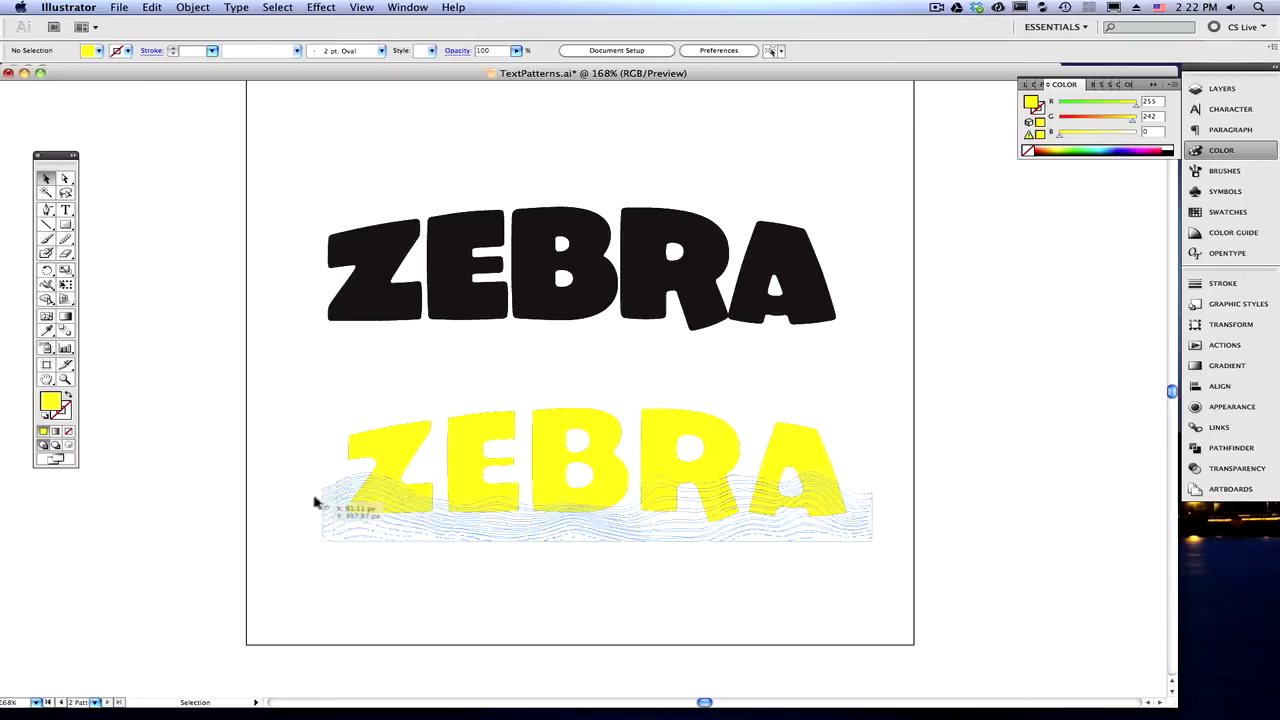
Step: Fill the wavy line pattern with green (R 35, G 183, B 105)
drag(301, 500, 333, 549)
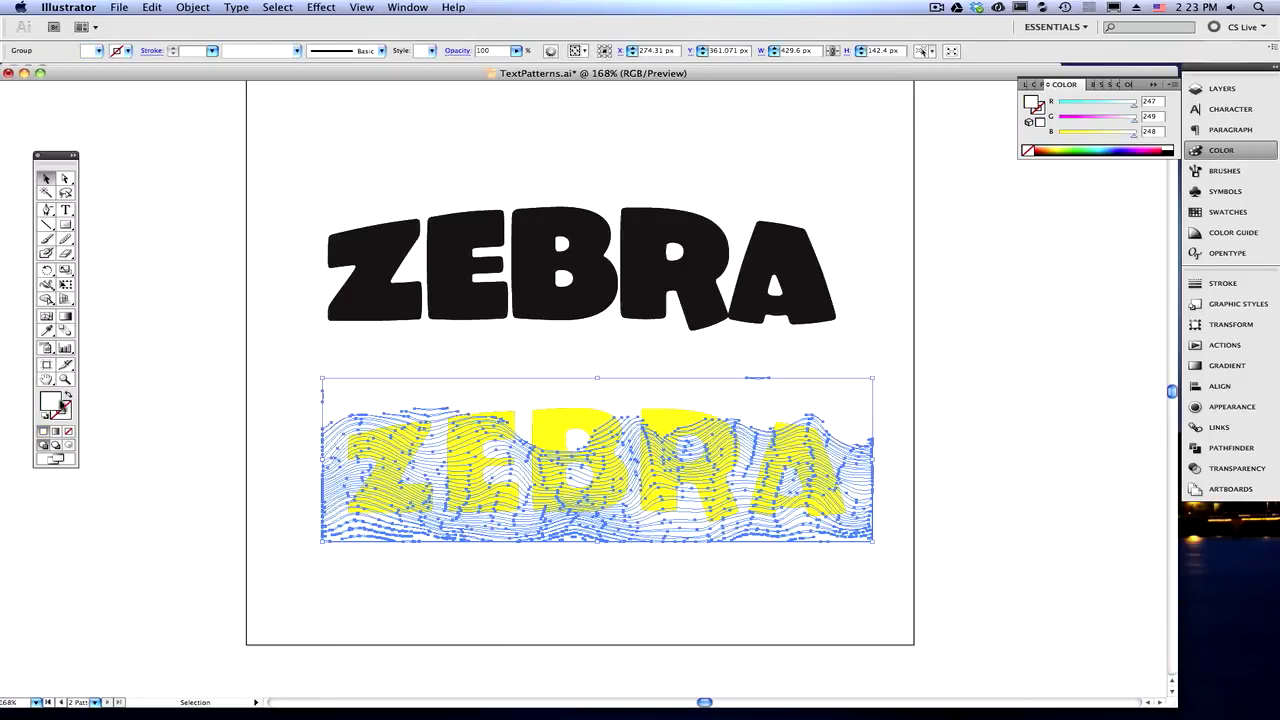
double_click(50, 401)
click(595, 246)
click(802, 204)
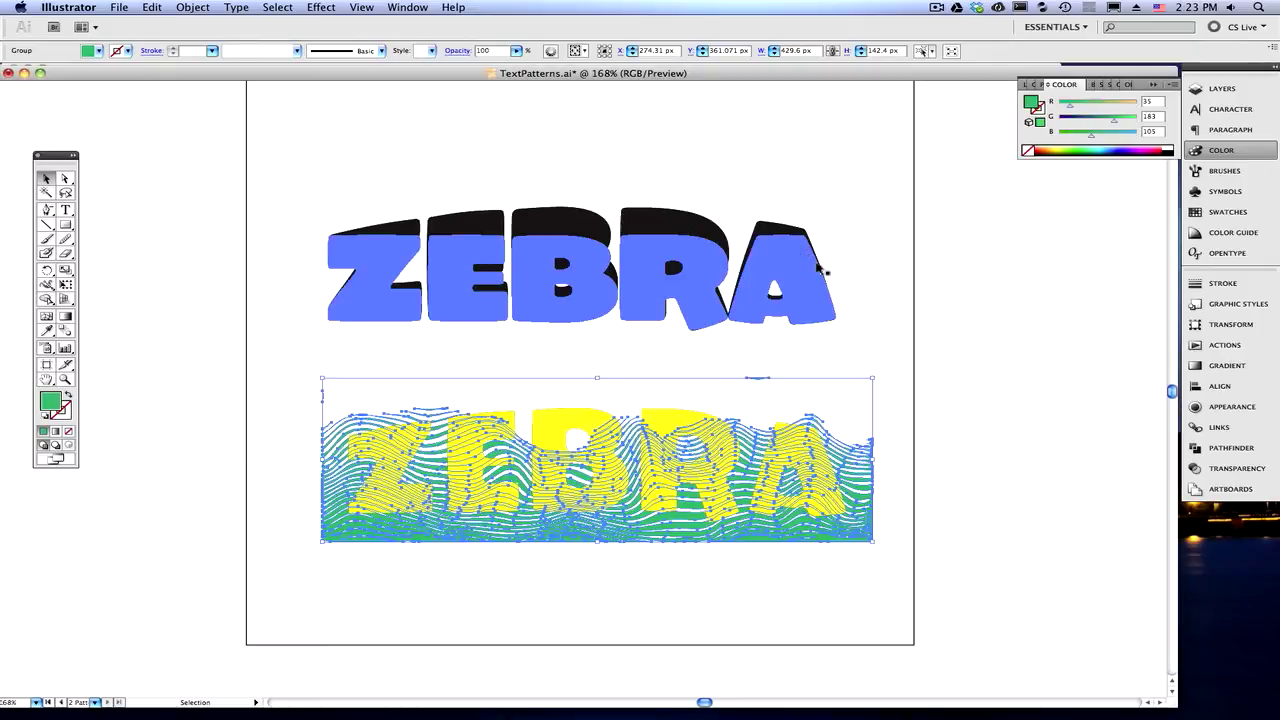
click(1037, 444)
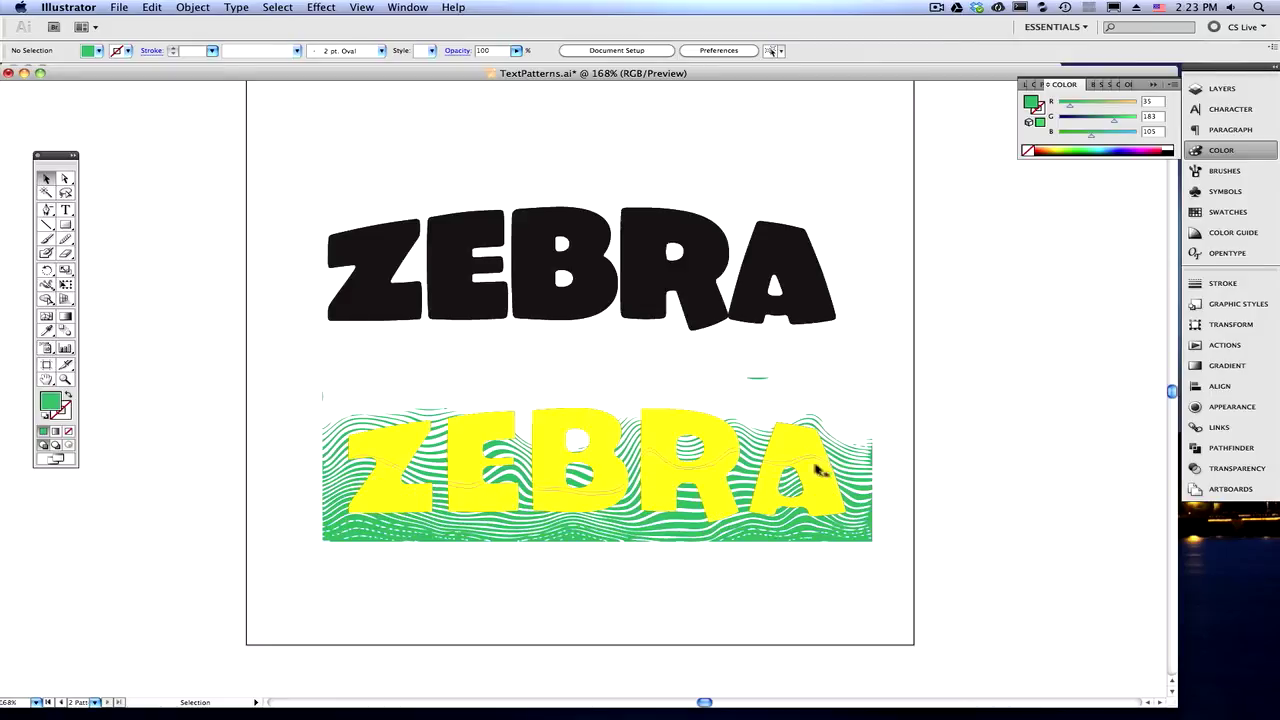
Step: Nudge the ZEBRA lower and stretch the wave pattern upward to 179.9 px tall
drag(822, 470, 814, 491)
click(930, 458)
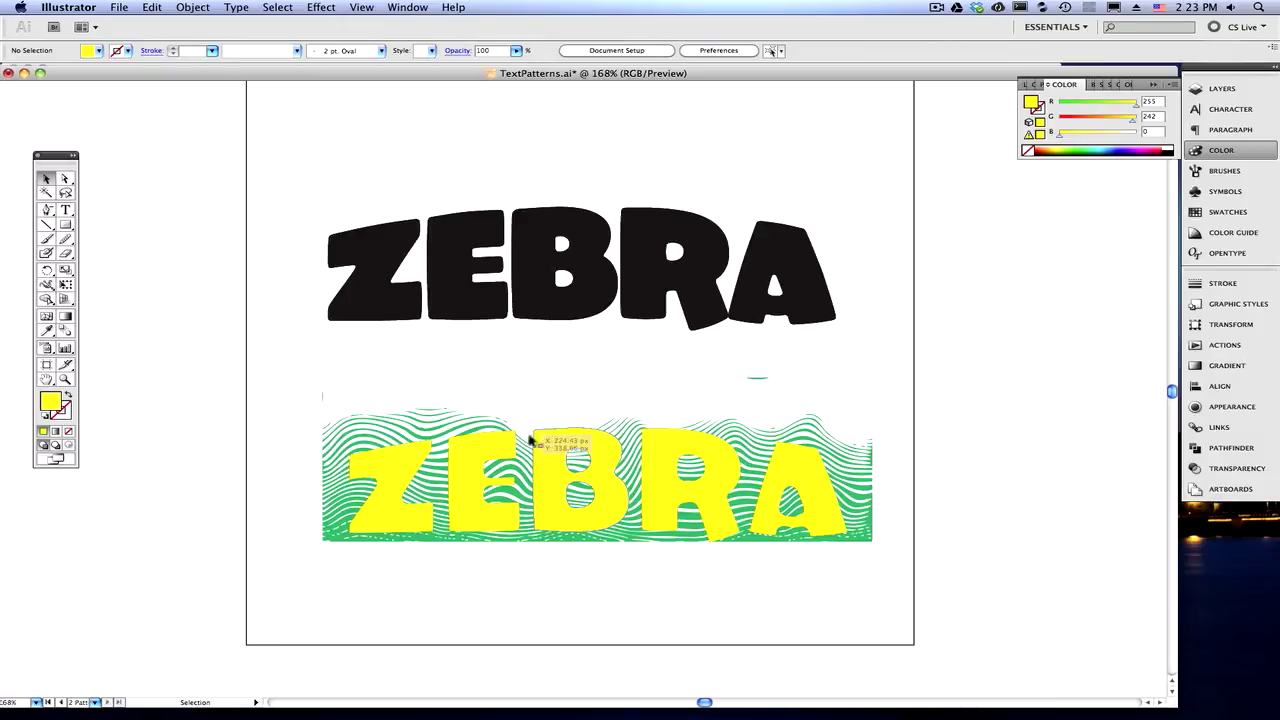
click(631, 424)
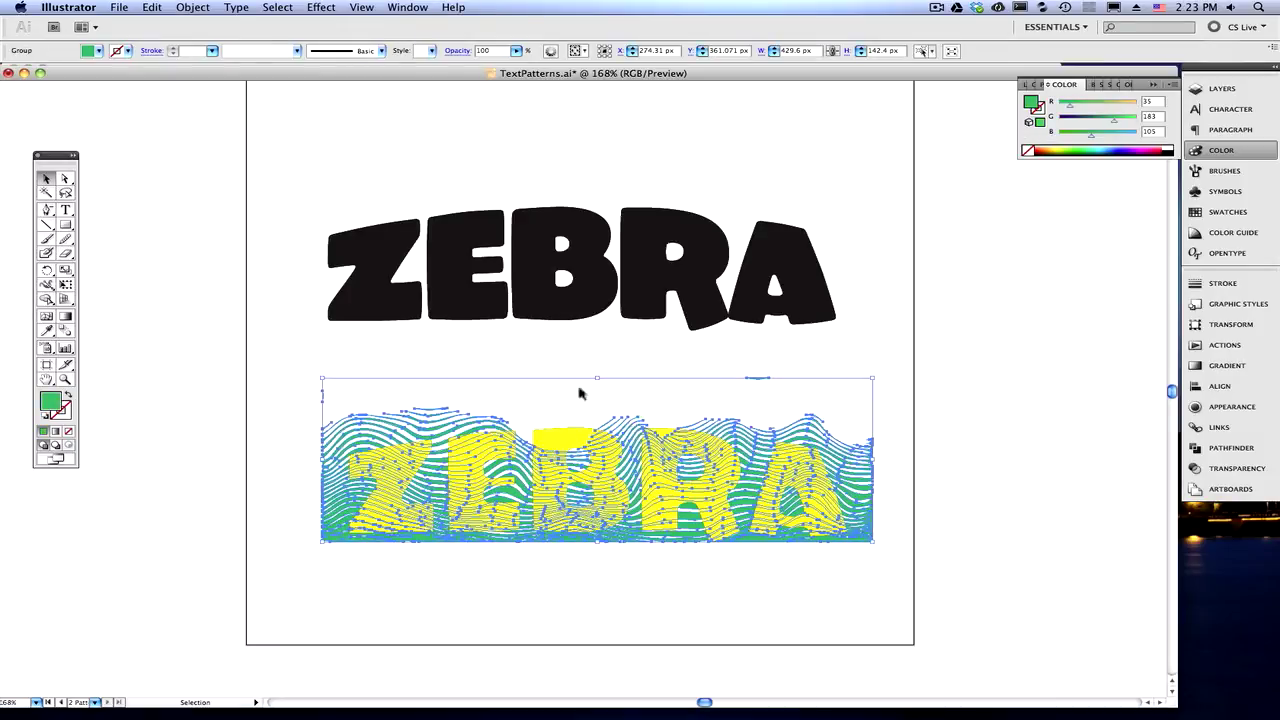
drag(597, 377, 597, 335)
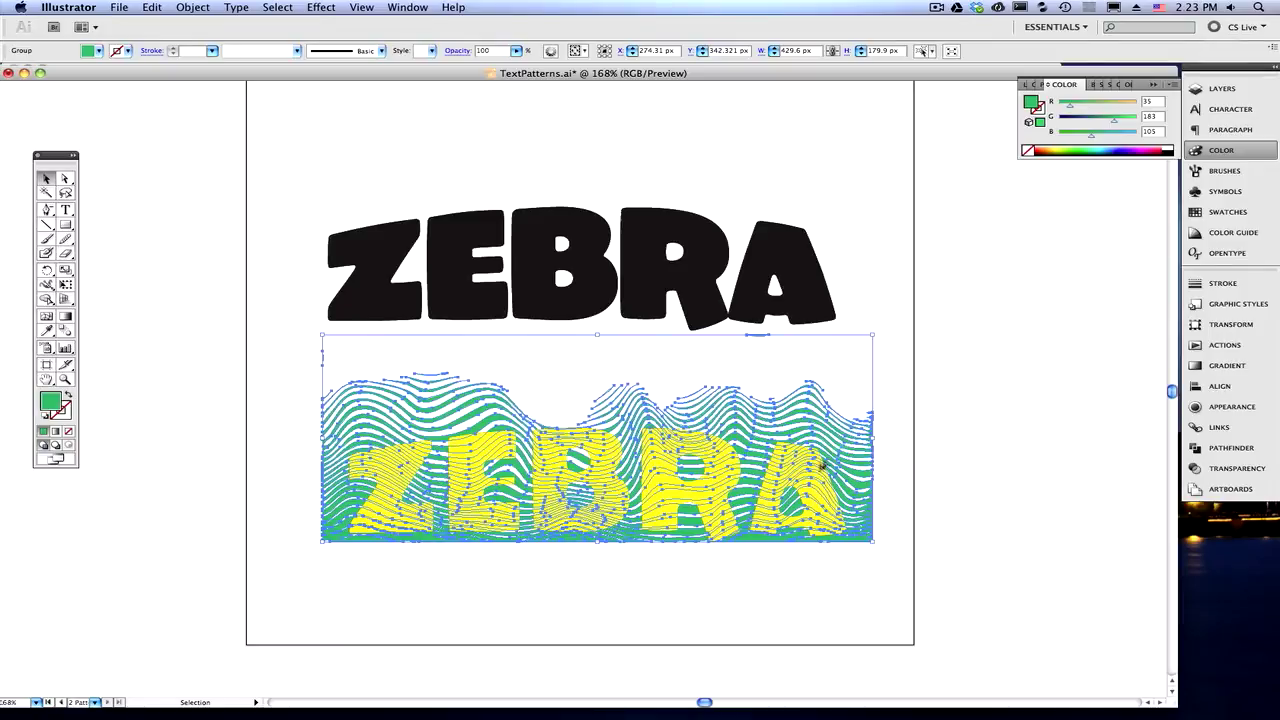
click(1000, 466)
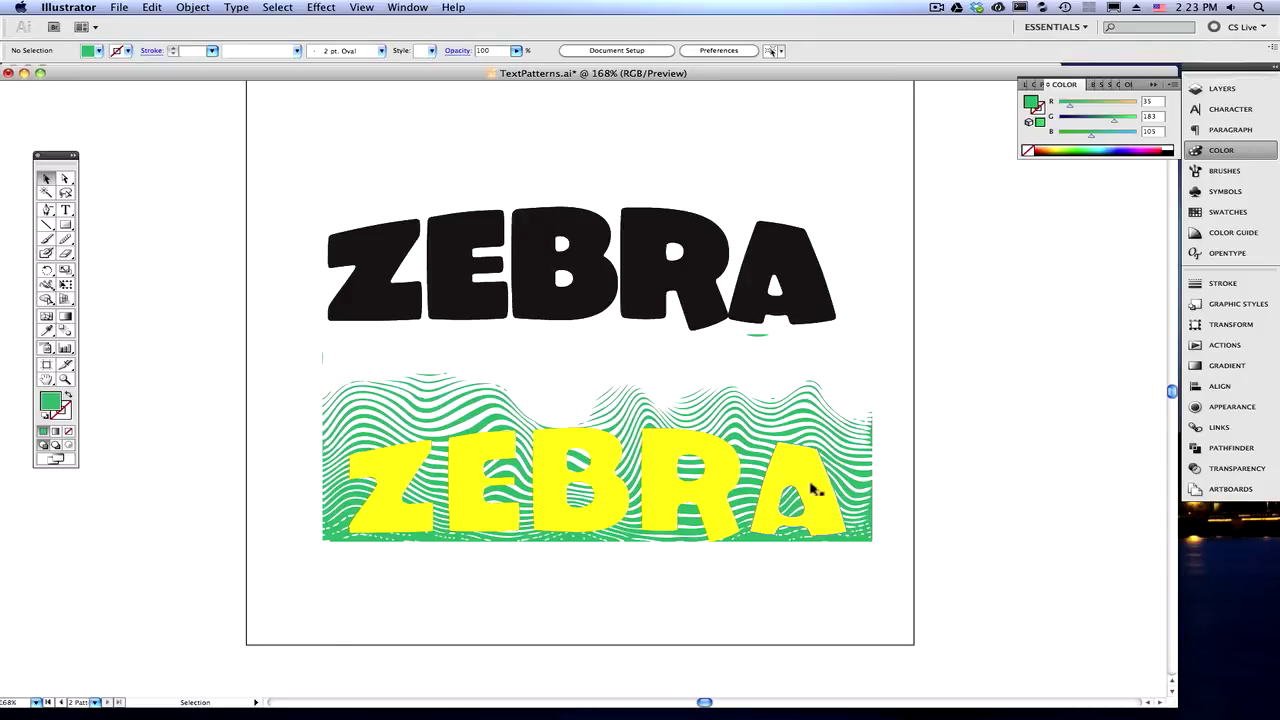
Step: Drag the yellow ZEBRA group down to sit below the green waves
drag(945, 470, 786, 508)
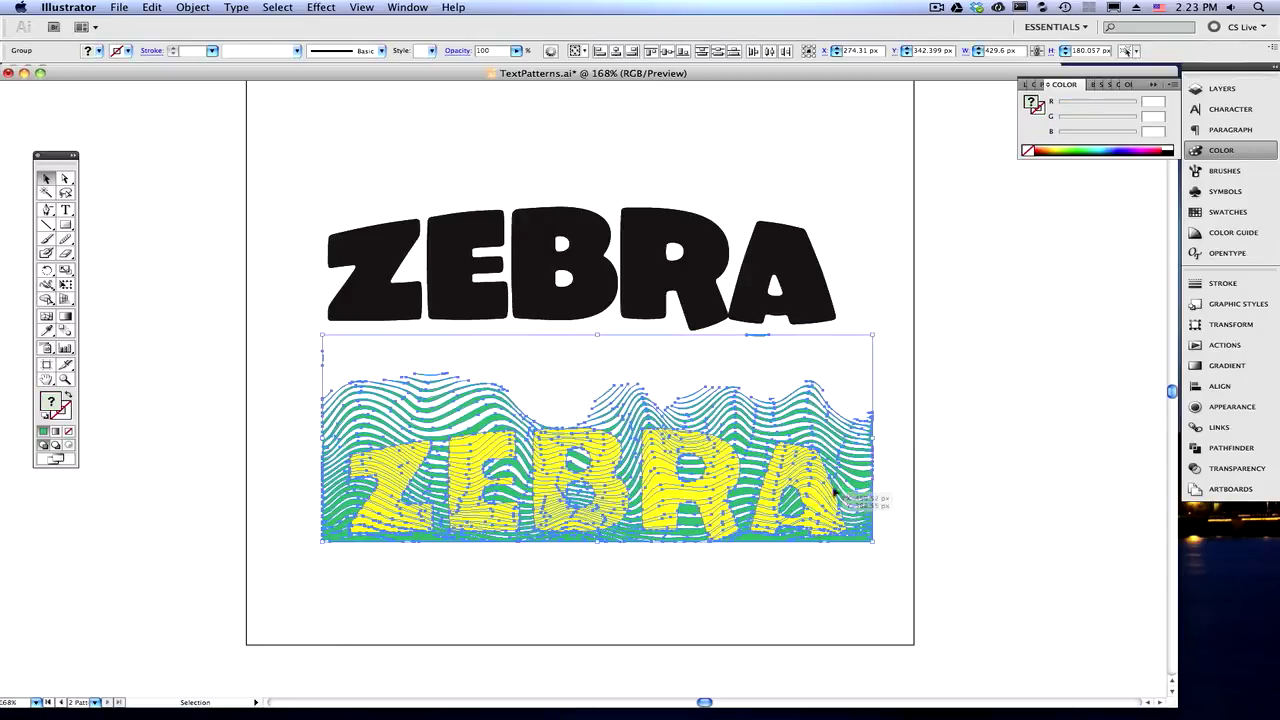
right_click(826, 490)
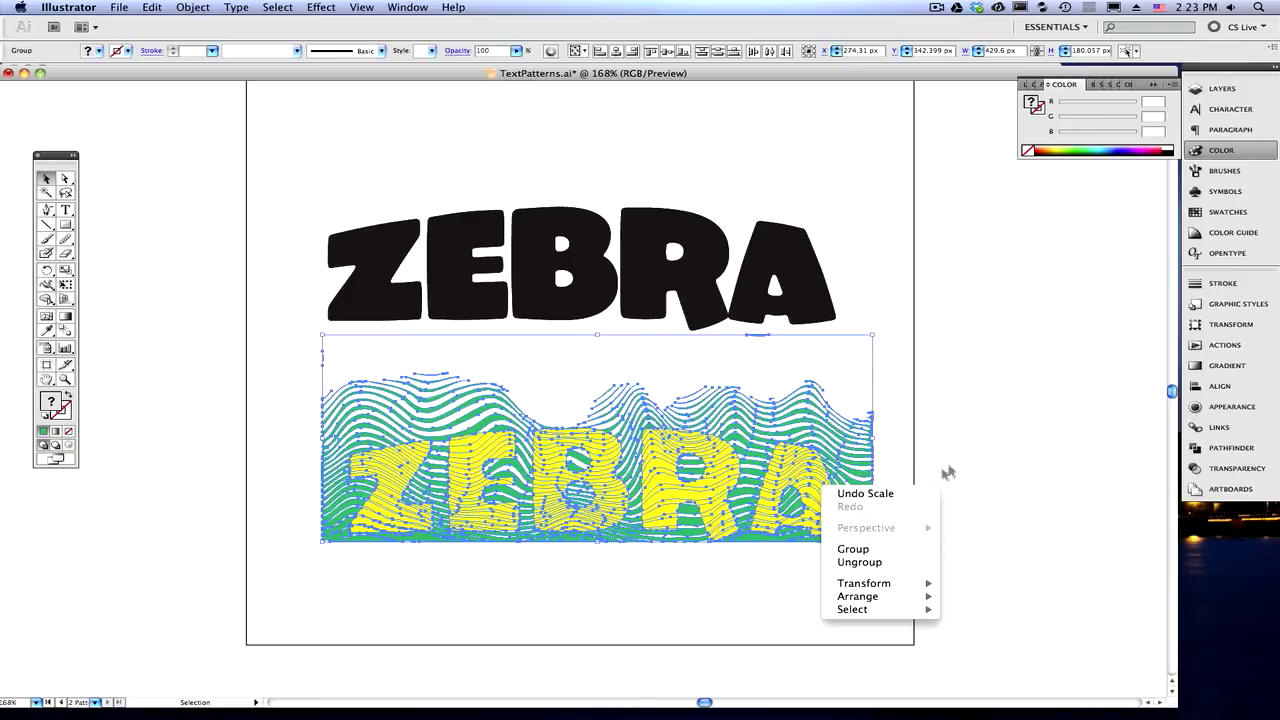
click(984, 458)
click(983, 463)
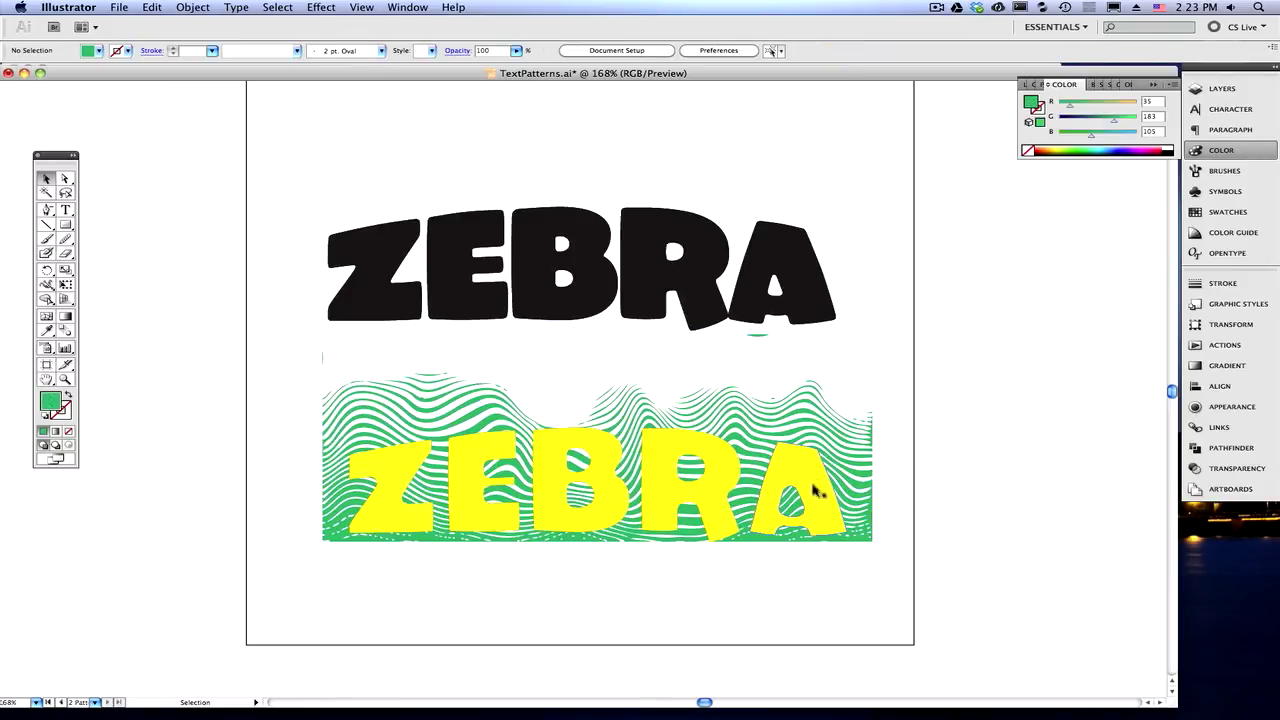
drag(811, 474, 805, 588)
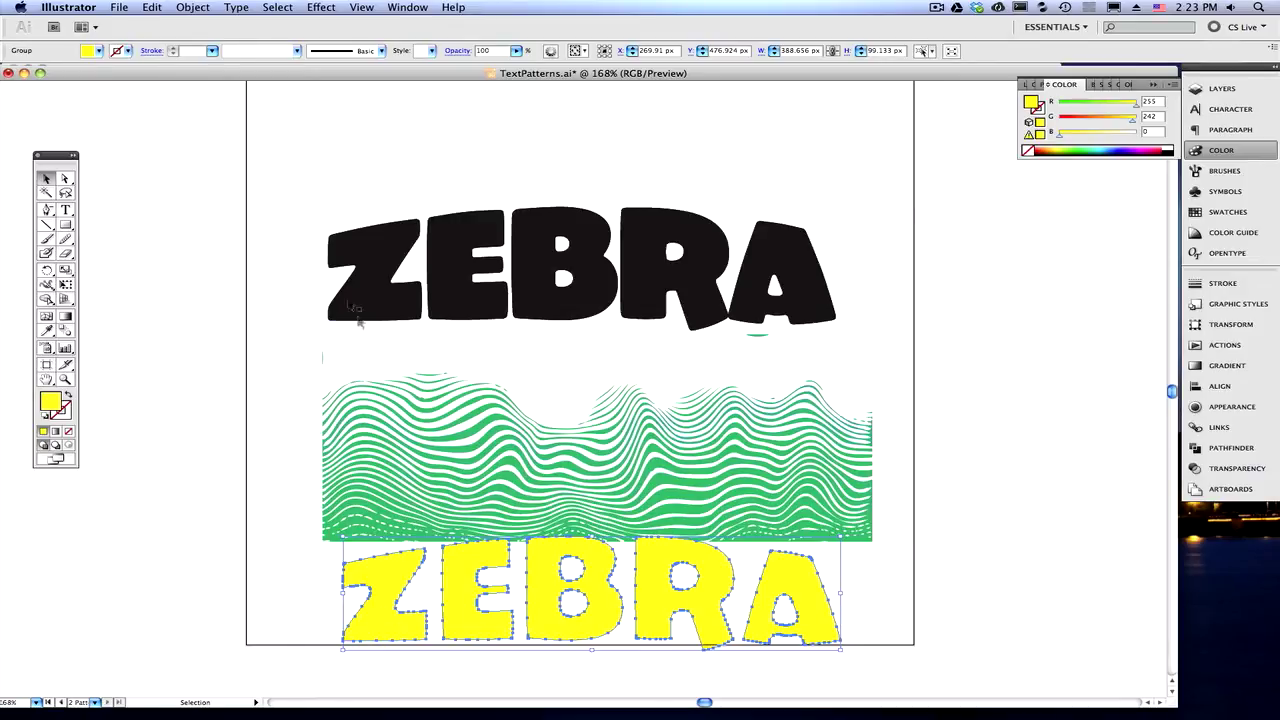
Step: Make the yellow ZEBRA a compound path, then undo that change
click(195, 8)
mouse_move(237, 383)
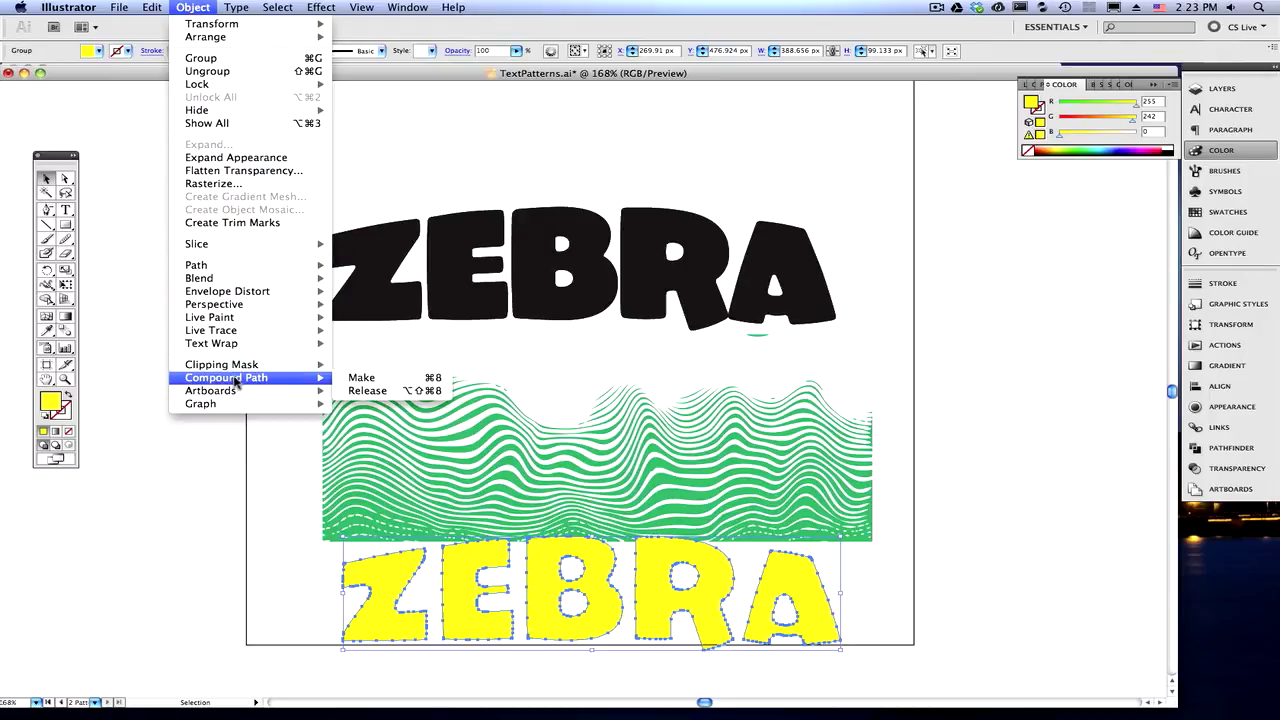
click(361, 379)
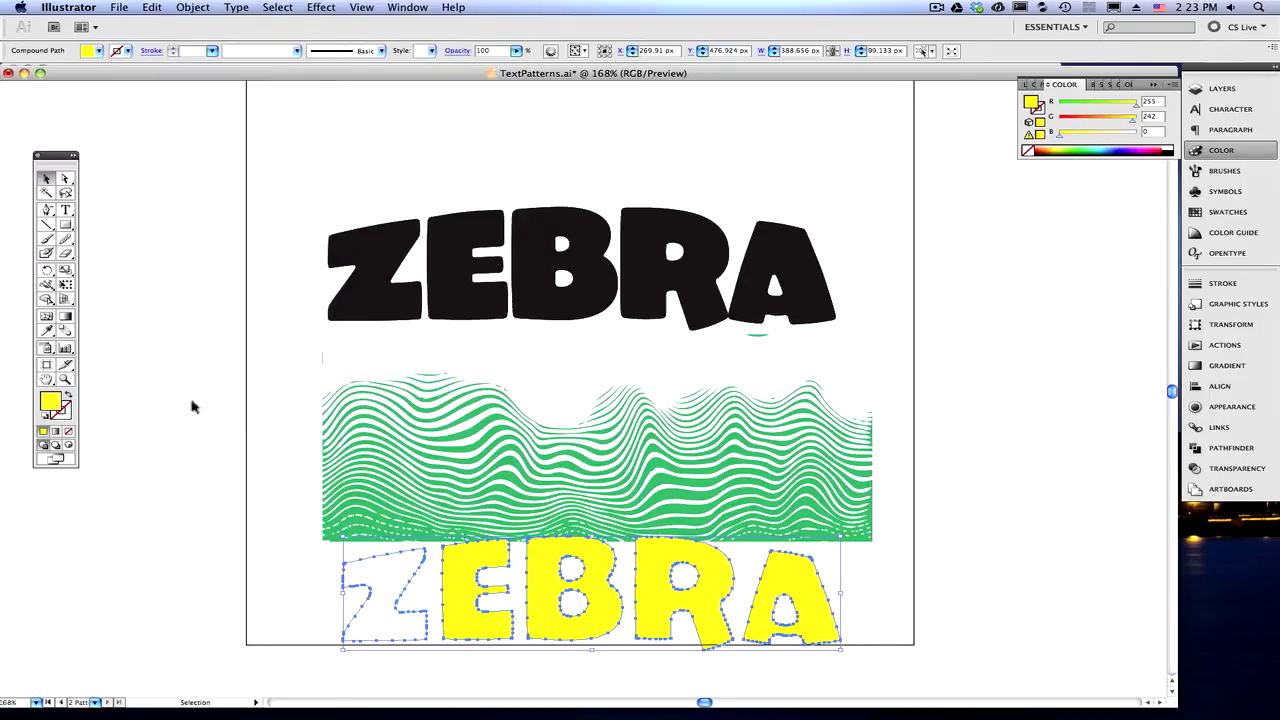
click(197, 526)
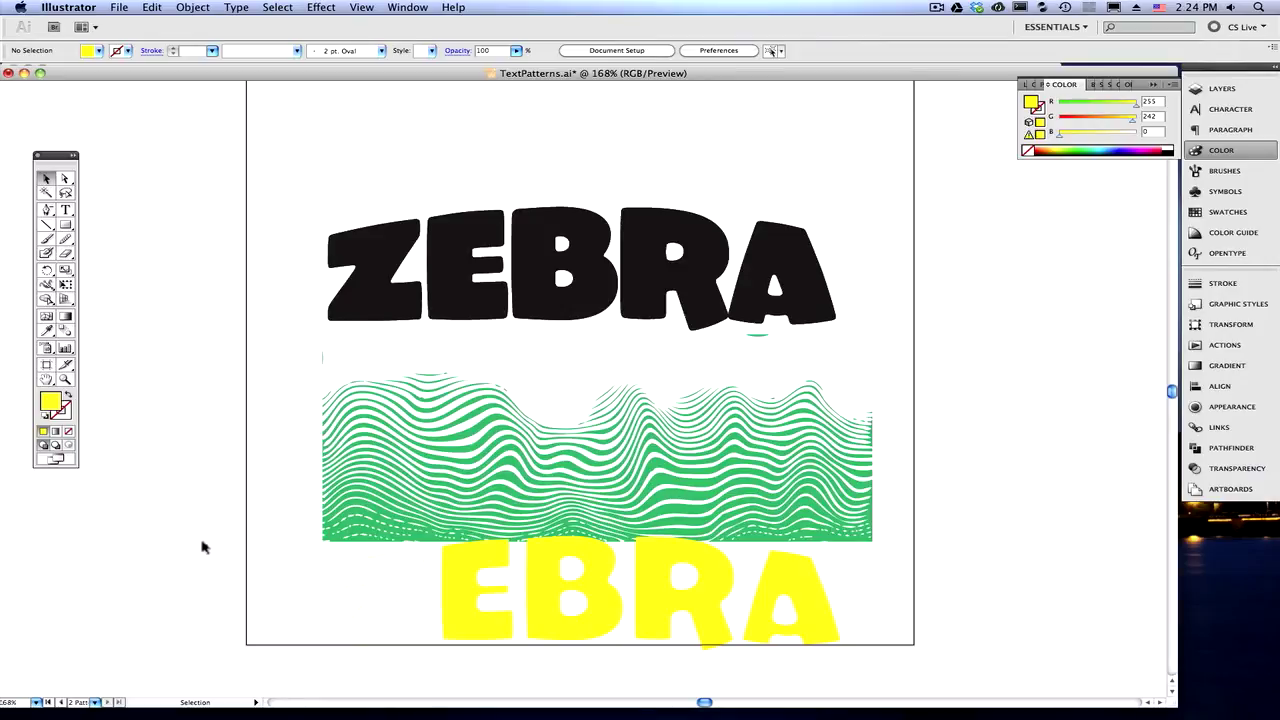
key(super+z)
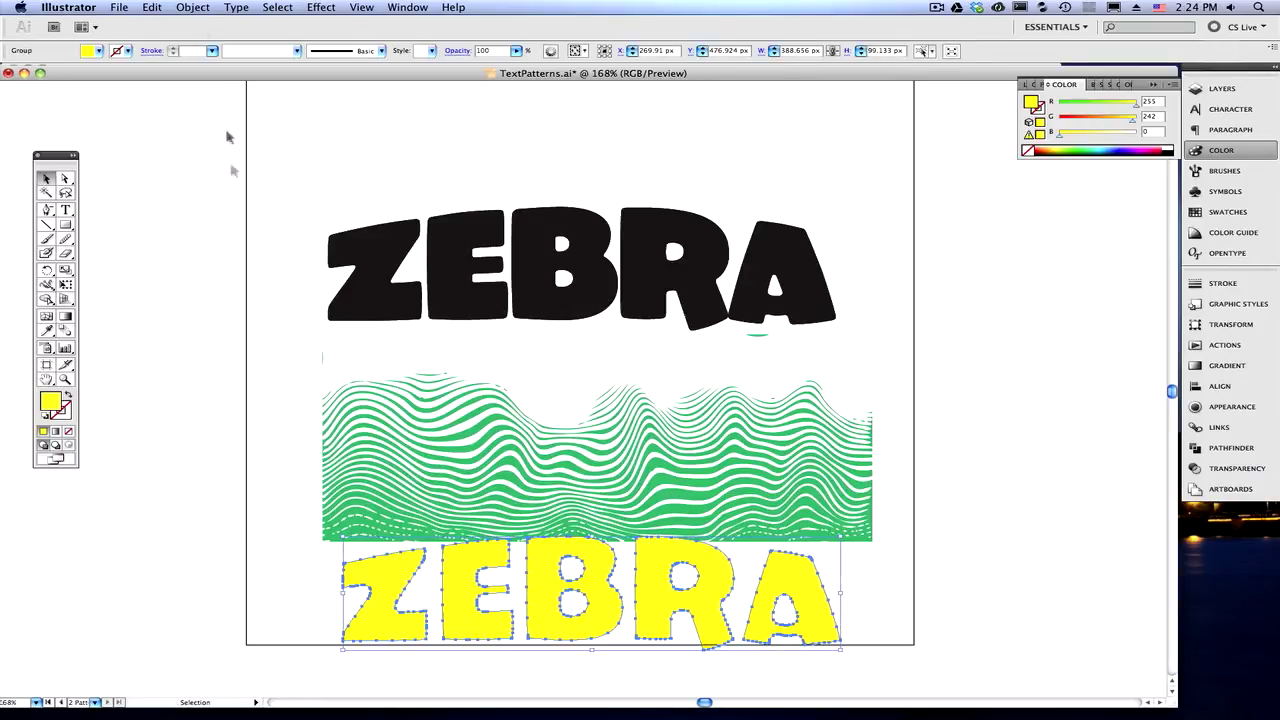
Step: Revert the last move with Edit > Undo Move and deselect
click(119, 7)
mouse_move(151, 7)
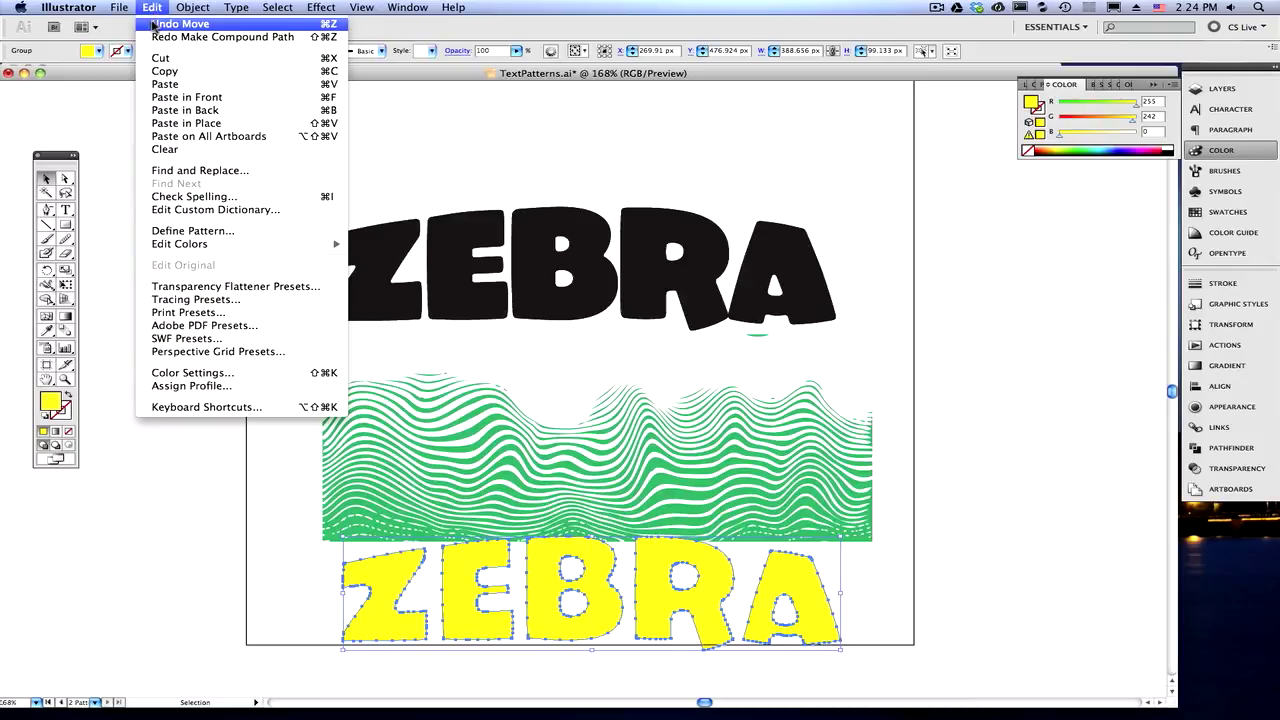
click(153, 22)
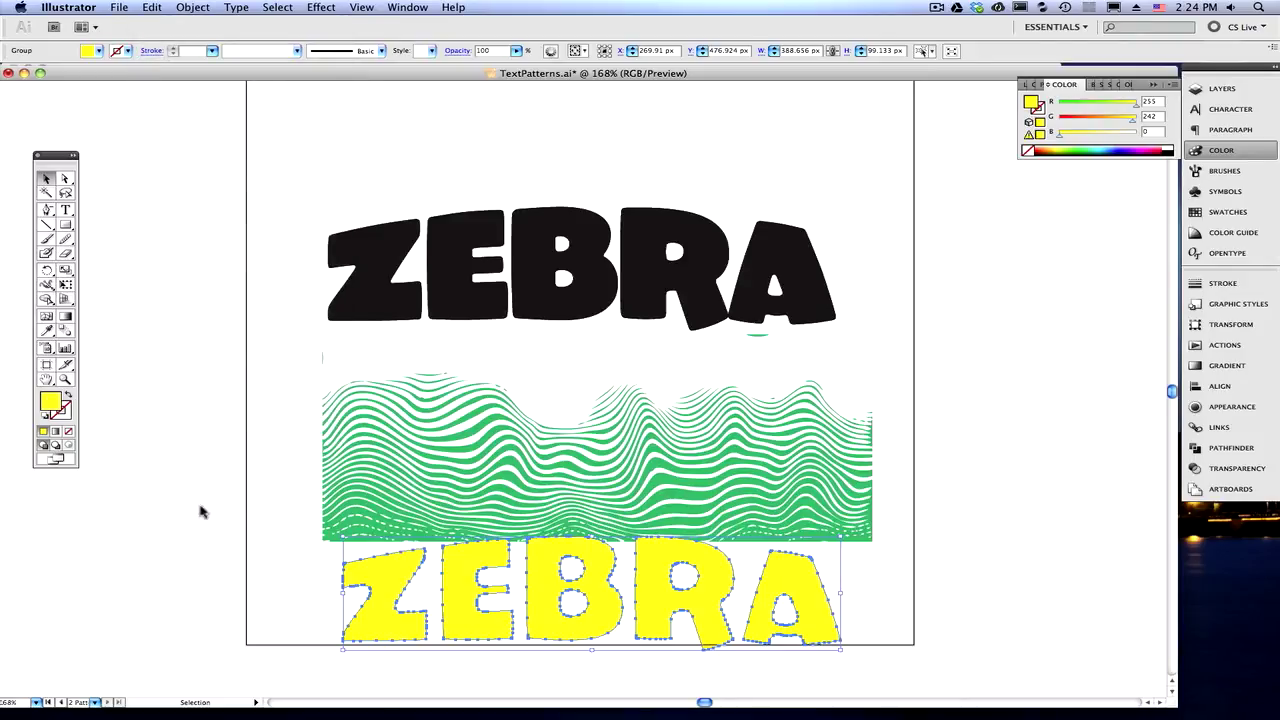
click(283, 513)
Step: Merge the yellow ZEBRA letters with Pathfinder Unite
click(388, 601)
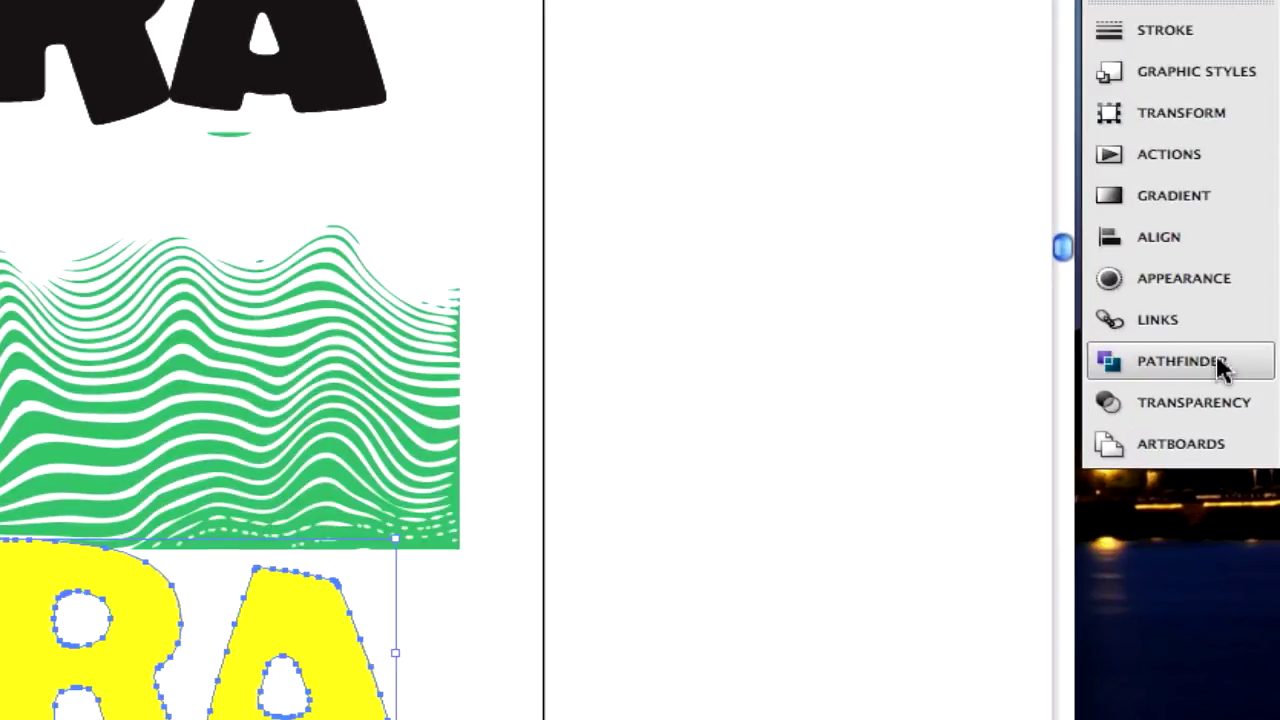
click(1238, 449)
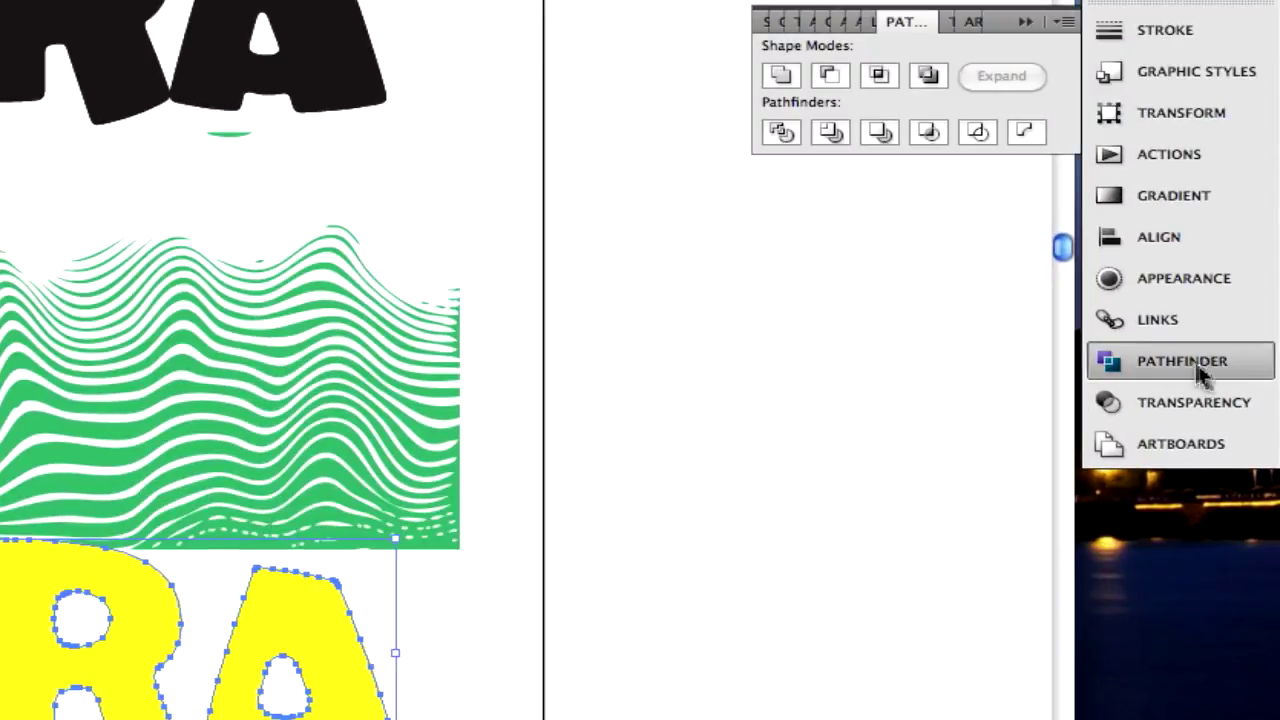
click(781, 78)
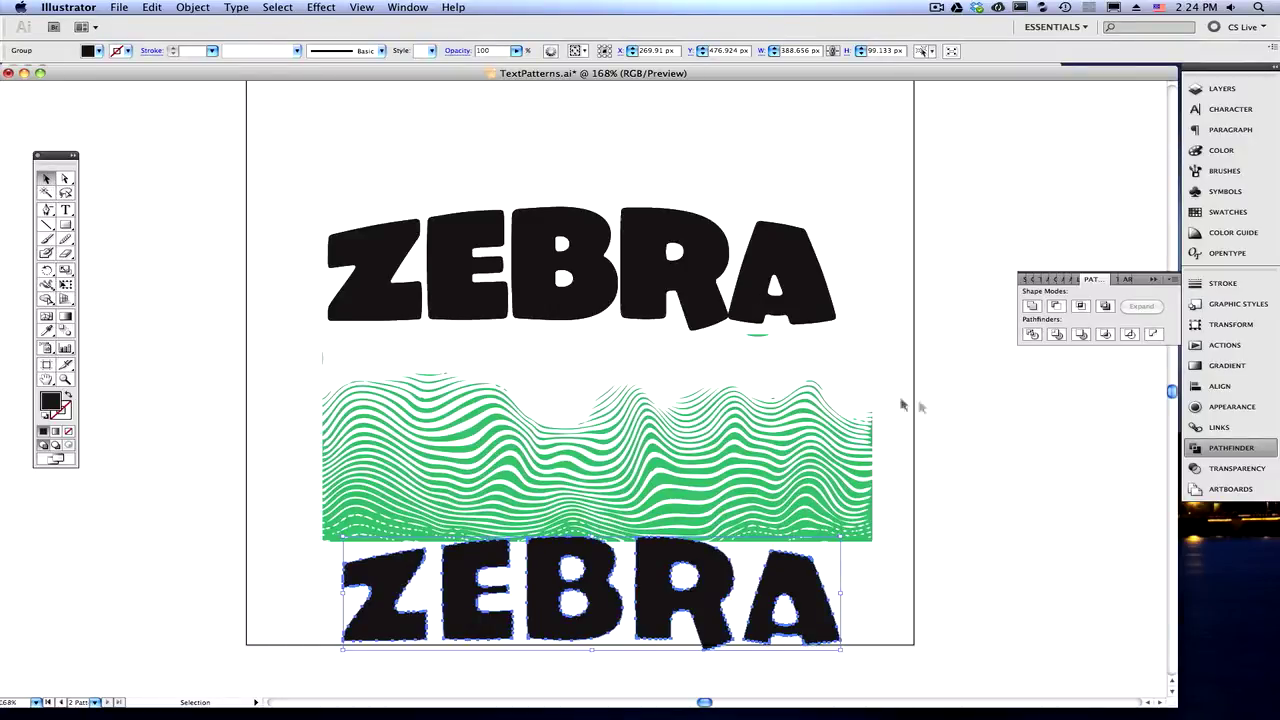
click(223, 121)
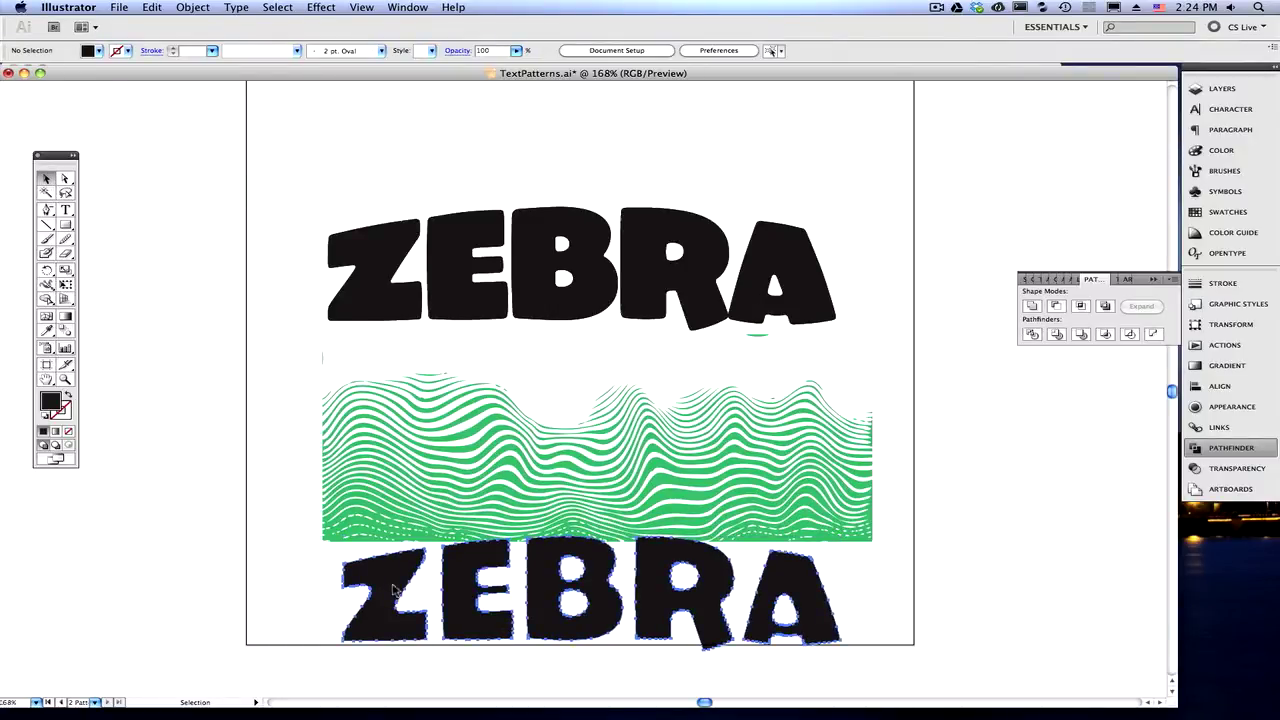
Step: Make the lower ZEBRA letters a single compound path via Object > Compound Path
click(375, 270)
click(193, 7)
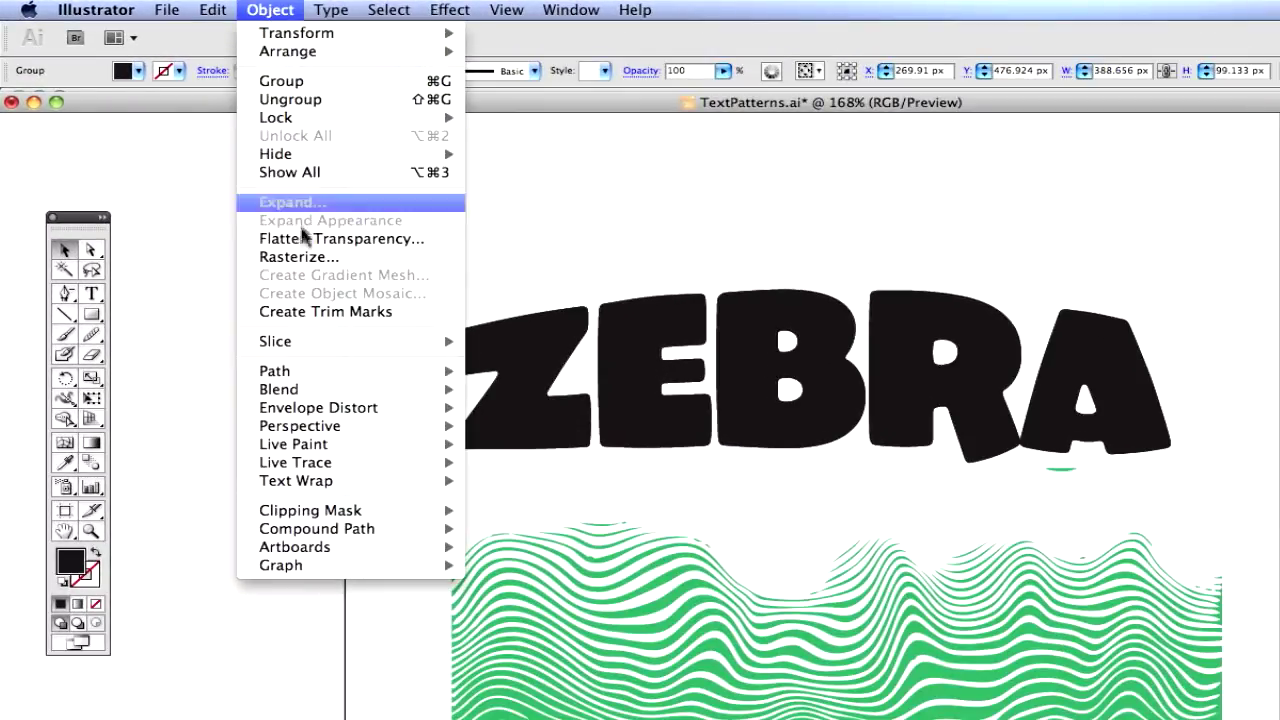
mouse_move(316, 529)
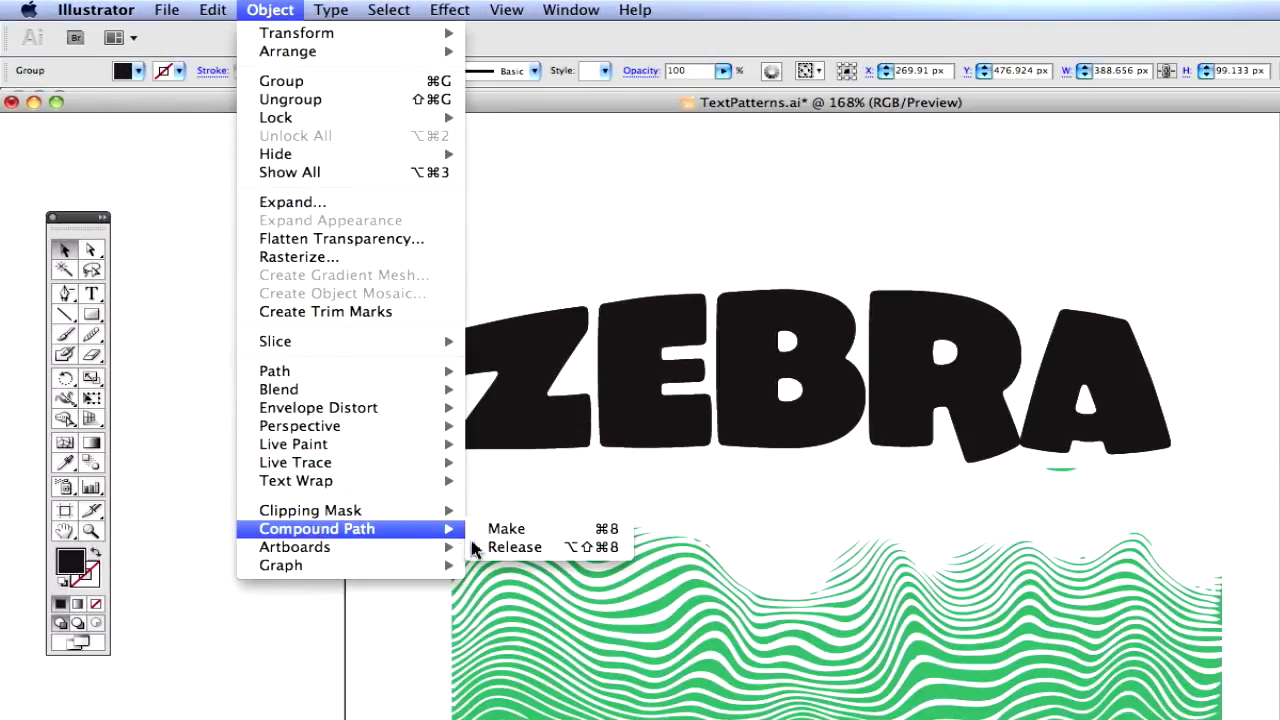
click(506, 528)
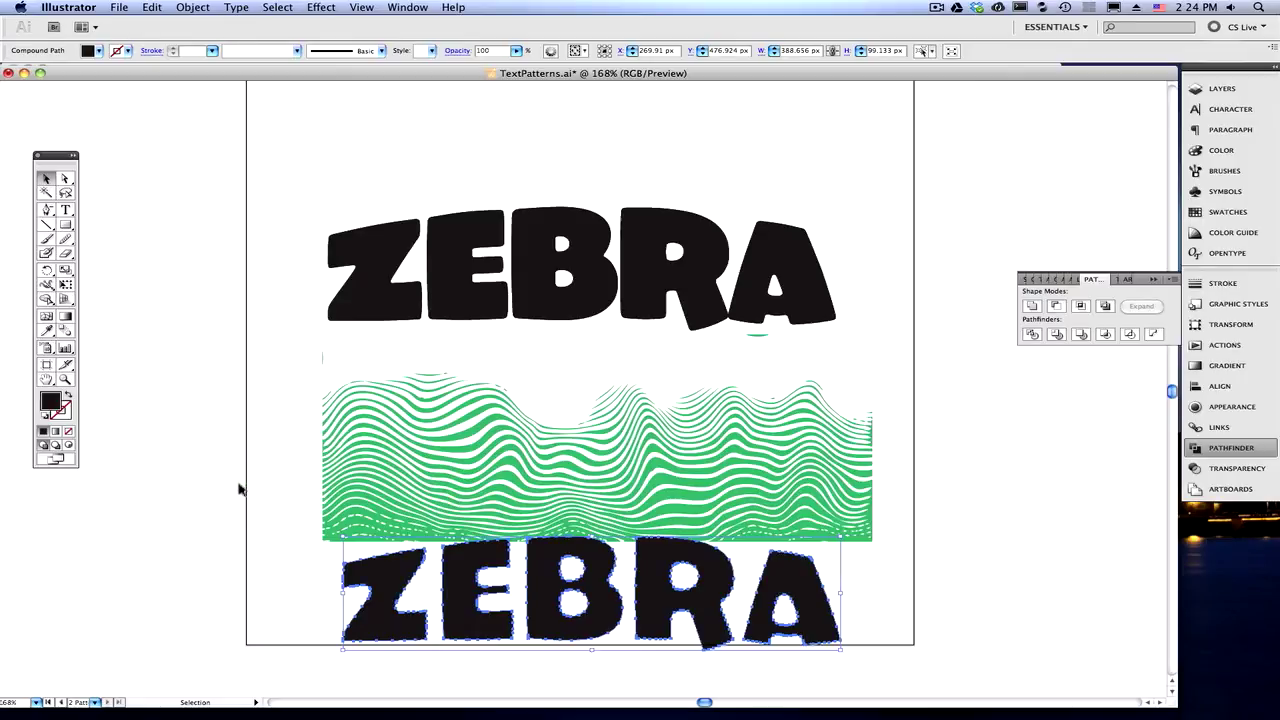
Step: Change the wave pattern's fill to near-white FDFFFE
click(373, 477)
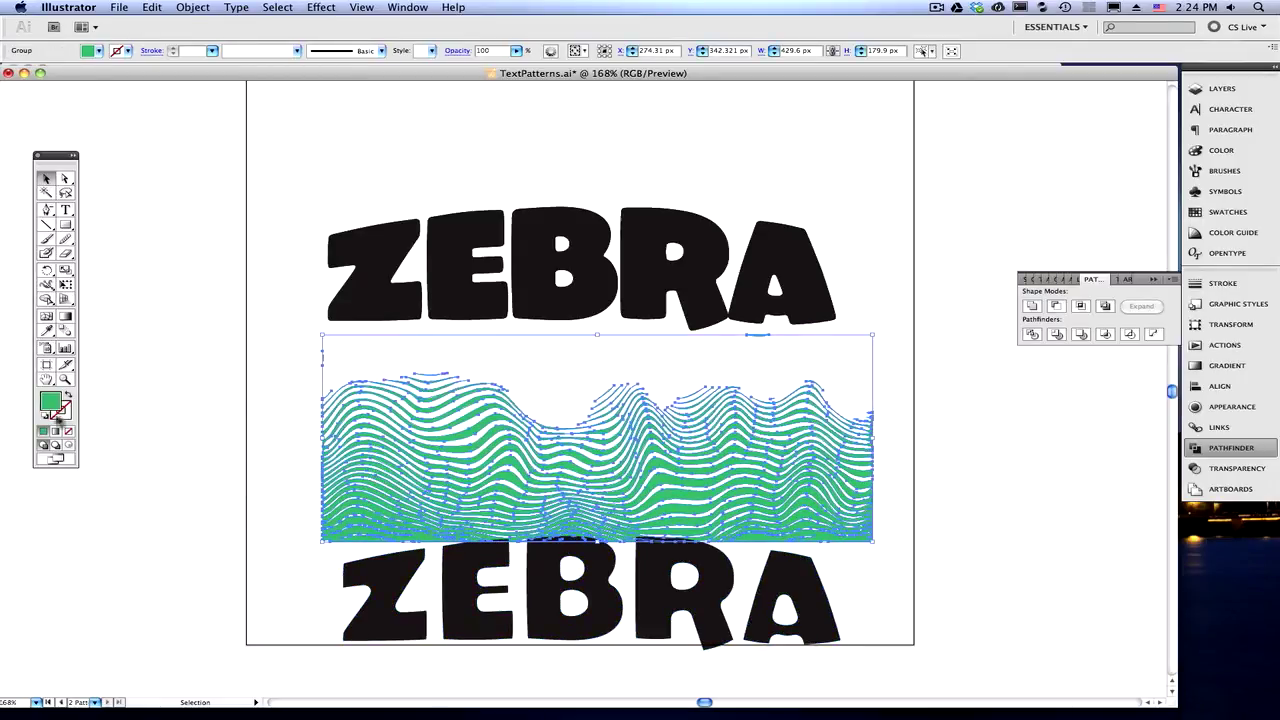
double_click(50, 402)
click(438, 197)
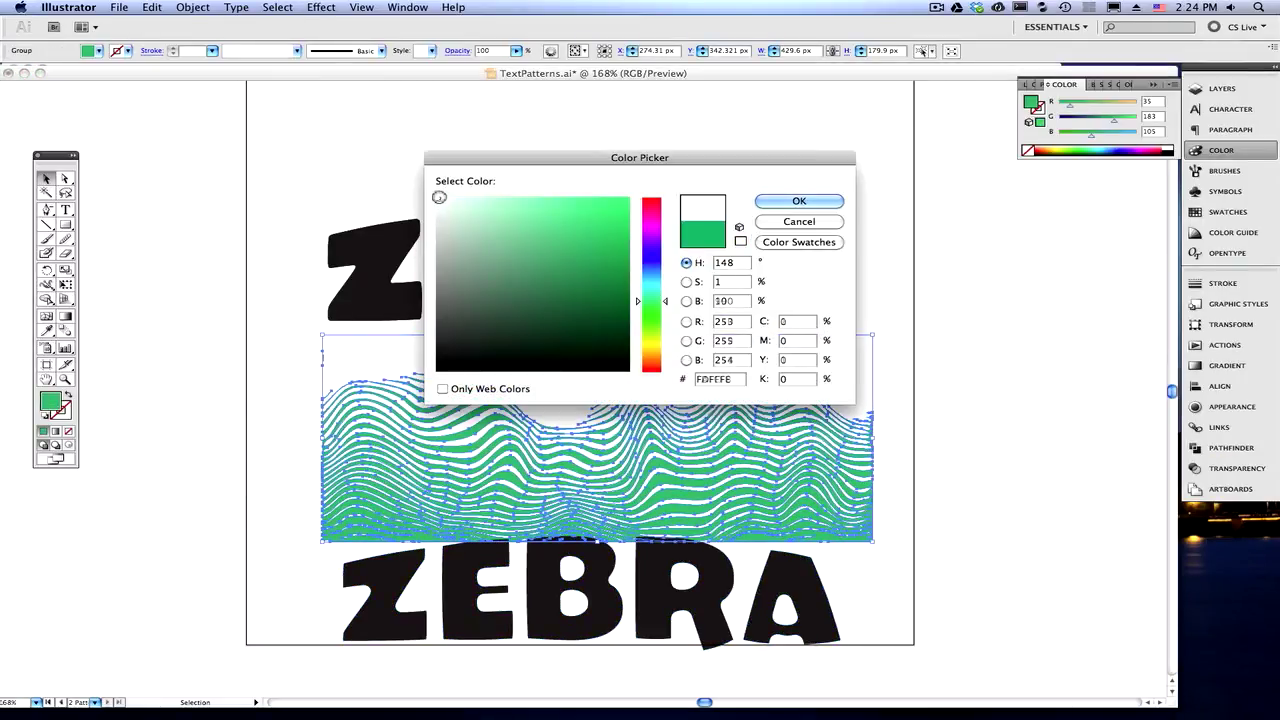
click(785, 203)
click(917, 464)
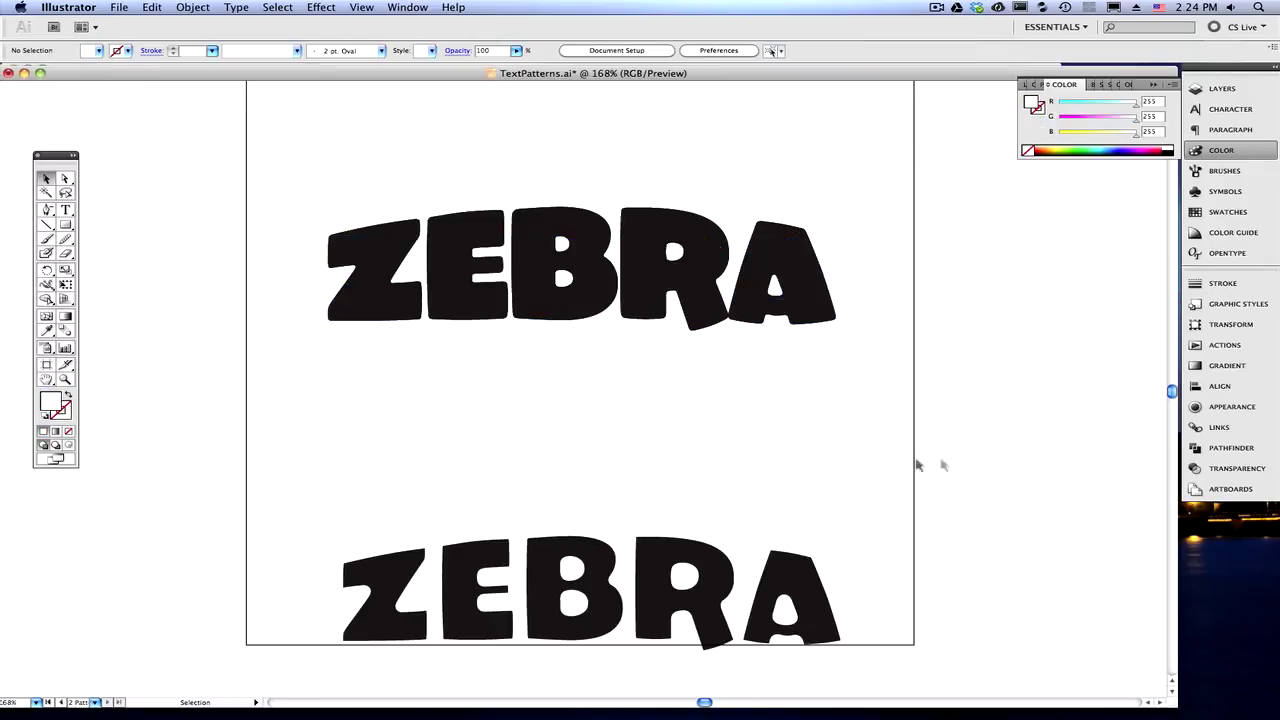
Step: Position the black ZEBRA over the wave lines and select both together
drag(706, 573, 714, 432)
drag(990, 418, 826, 503)
click(903, 480)
drag(926, 443, 790, 538)
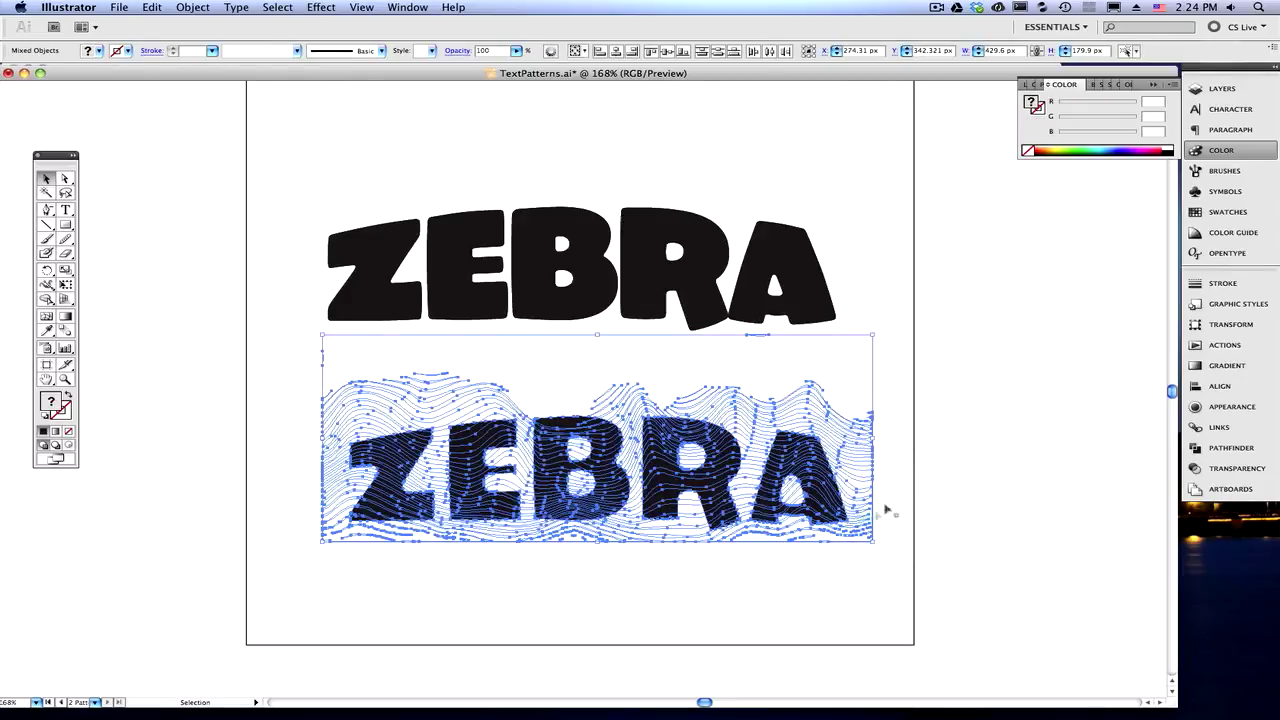
click(886, 514)
drag(842, 504, 842, 514)
drag(980, 466, 838, 546)
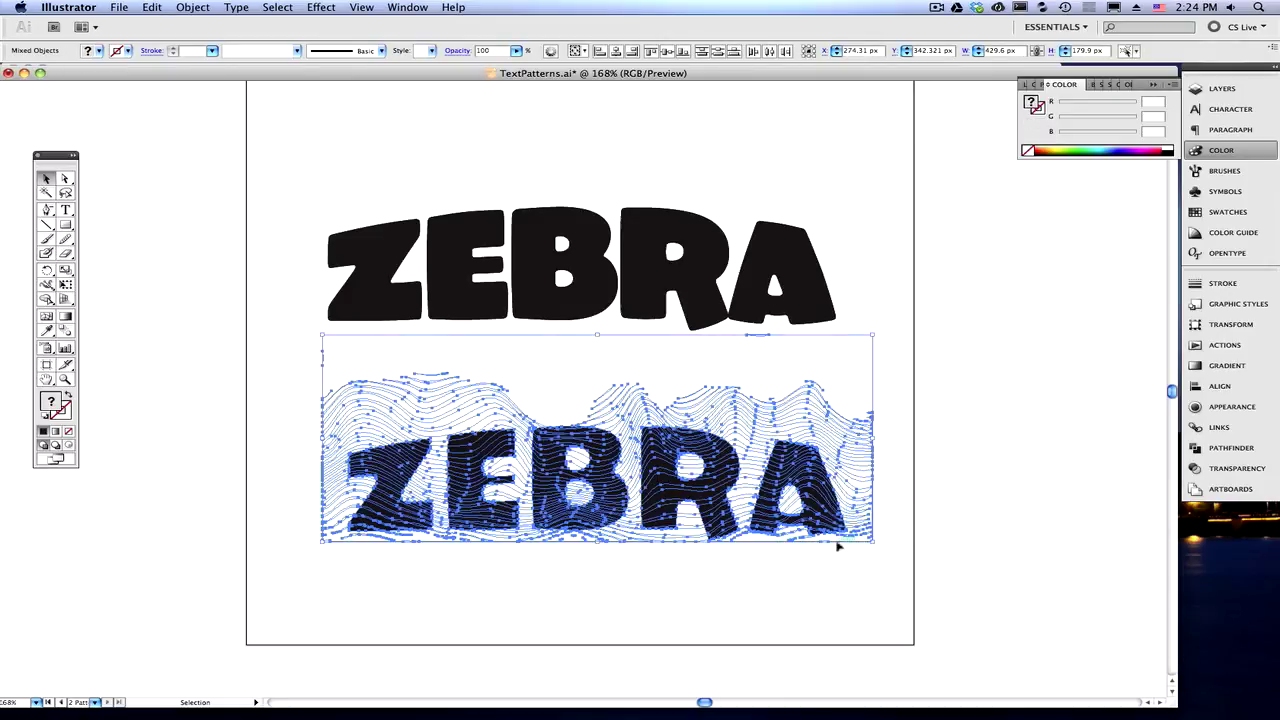
click(983, 452)
click(828, 502)
drag(955, 460, 840, 496)
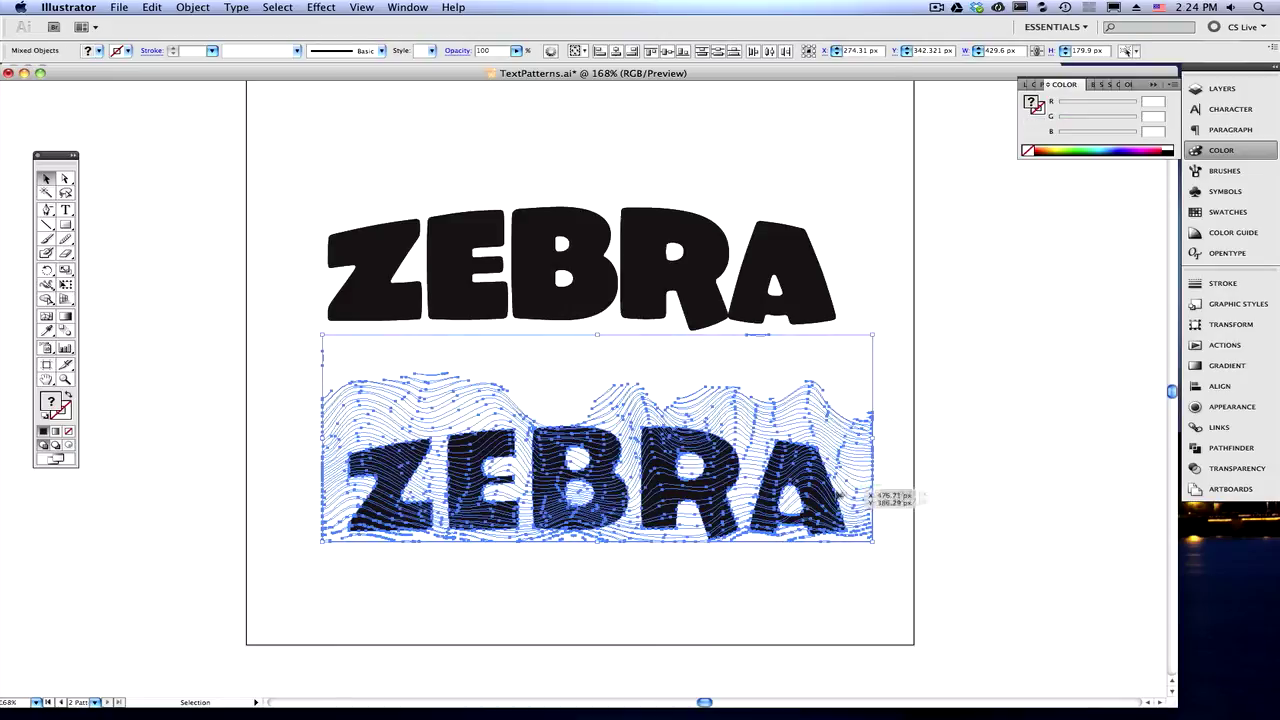
Step: Make a clipping mask of the waves inside the ZEBRA and move it onto the solid ZEBRA
right_click(830, 492)
click(862, 572)
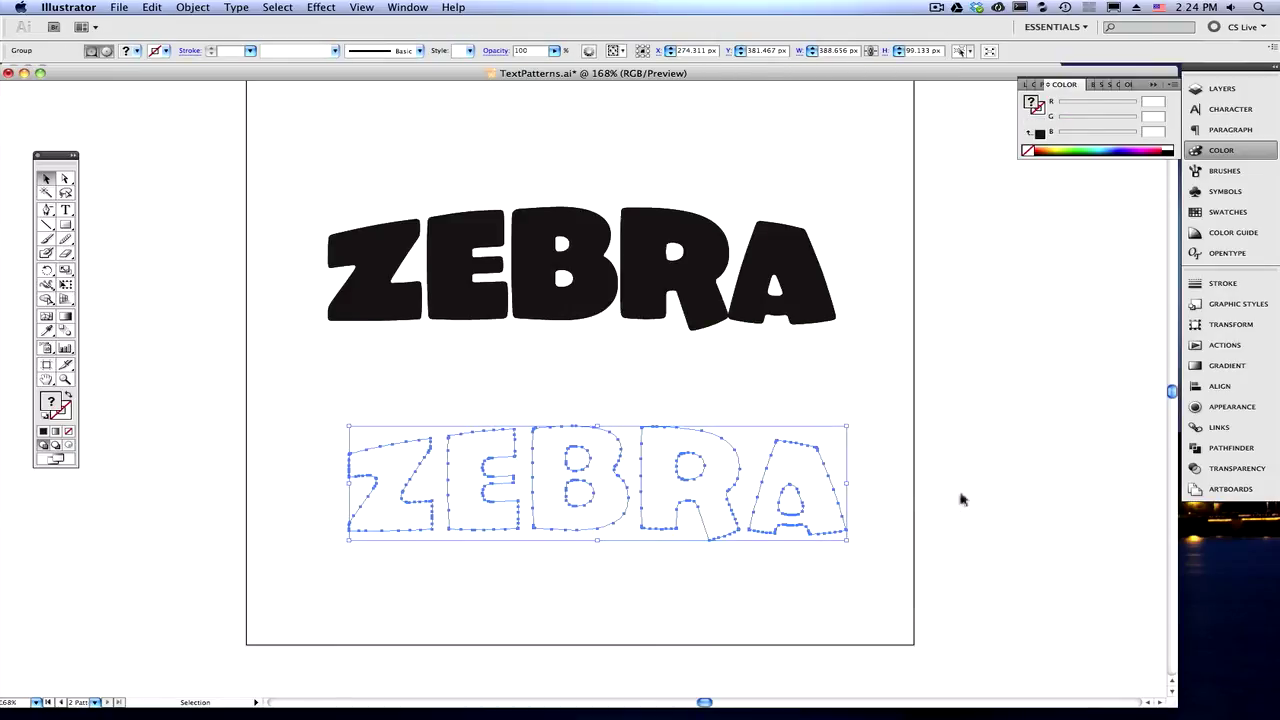
drag(822, 508, 818, 295)
click(988, 323)
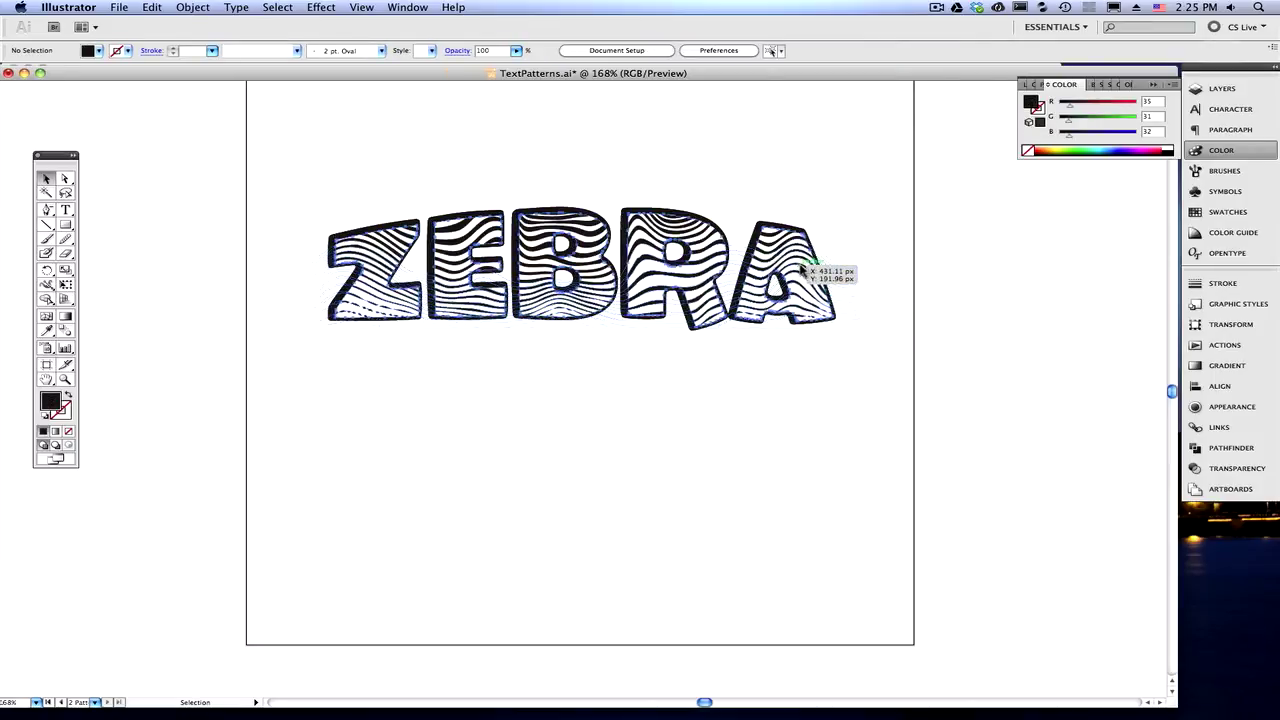
Step: Scale both ZEBRA layers proportionally to 606.875 × 175.396 px and reposition them
click(810, 274)
key(super+a)
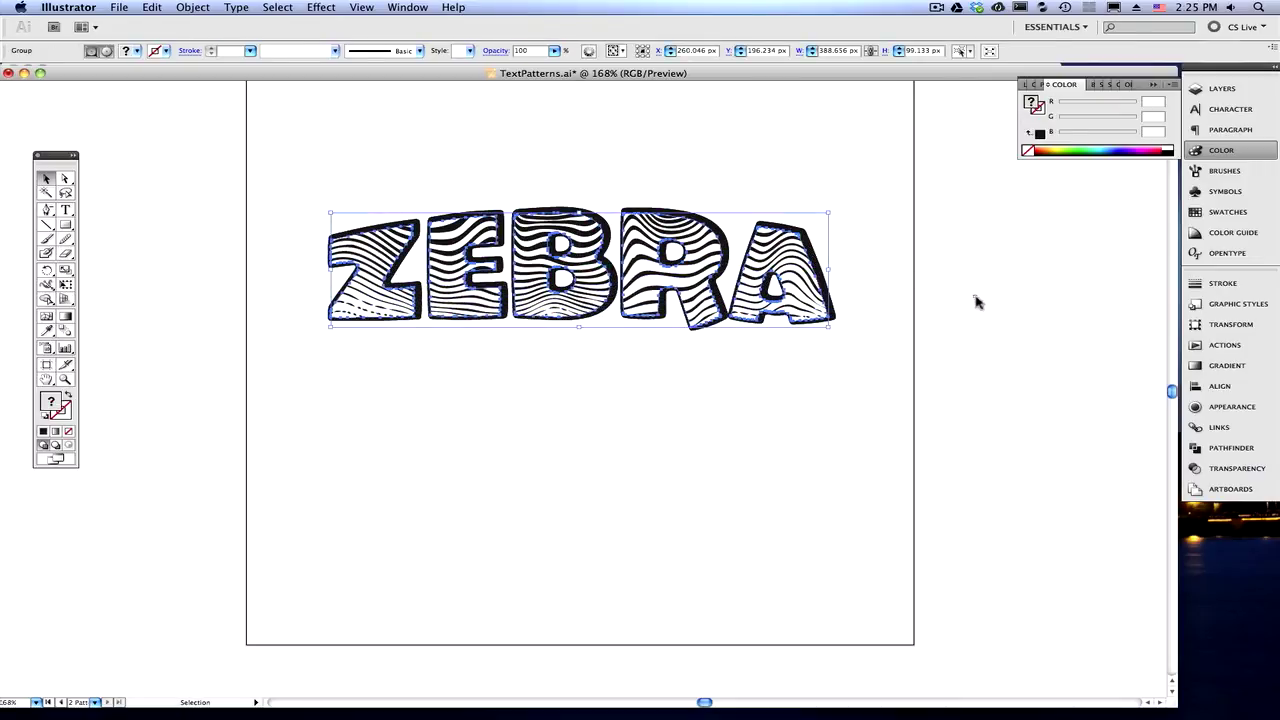
click(975, 300)
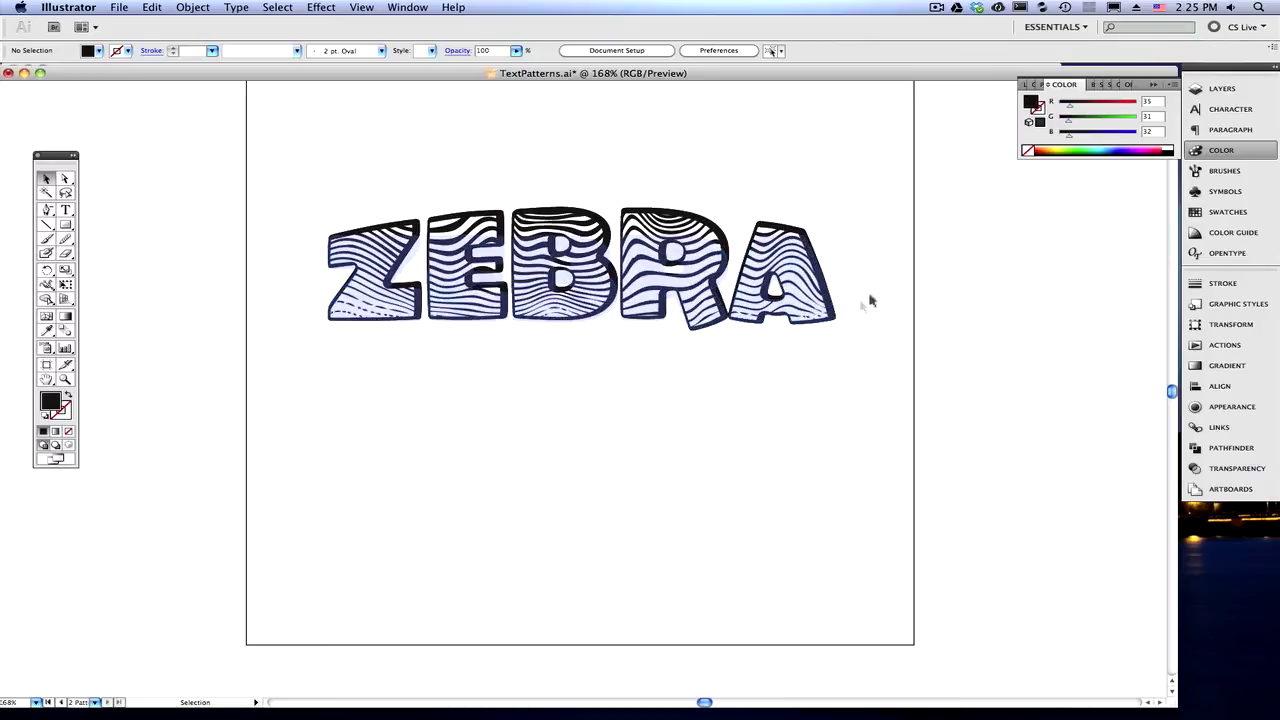
drag(923, 243, 690, 388)
drag(837, 345, 1100, 414)
drag(765, 315, 657, 337)
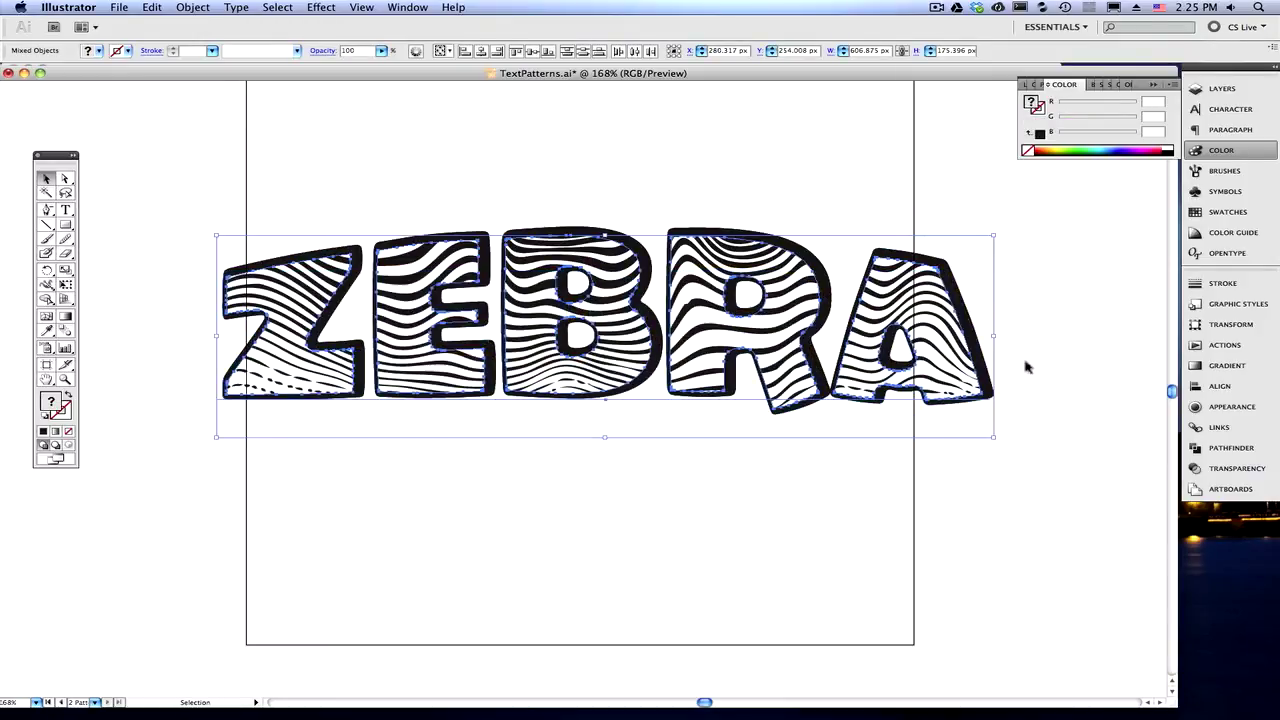
Step: Deselect the artwork and drag the TextPatterns.ai window down and to the right
click(1050, 360)
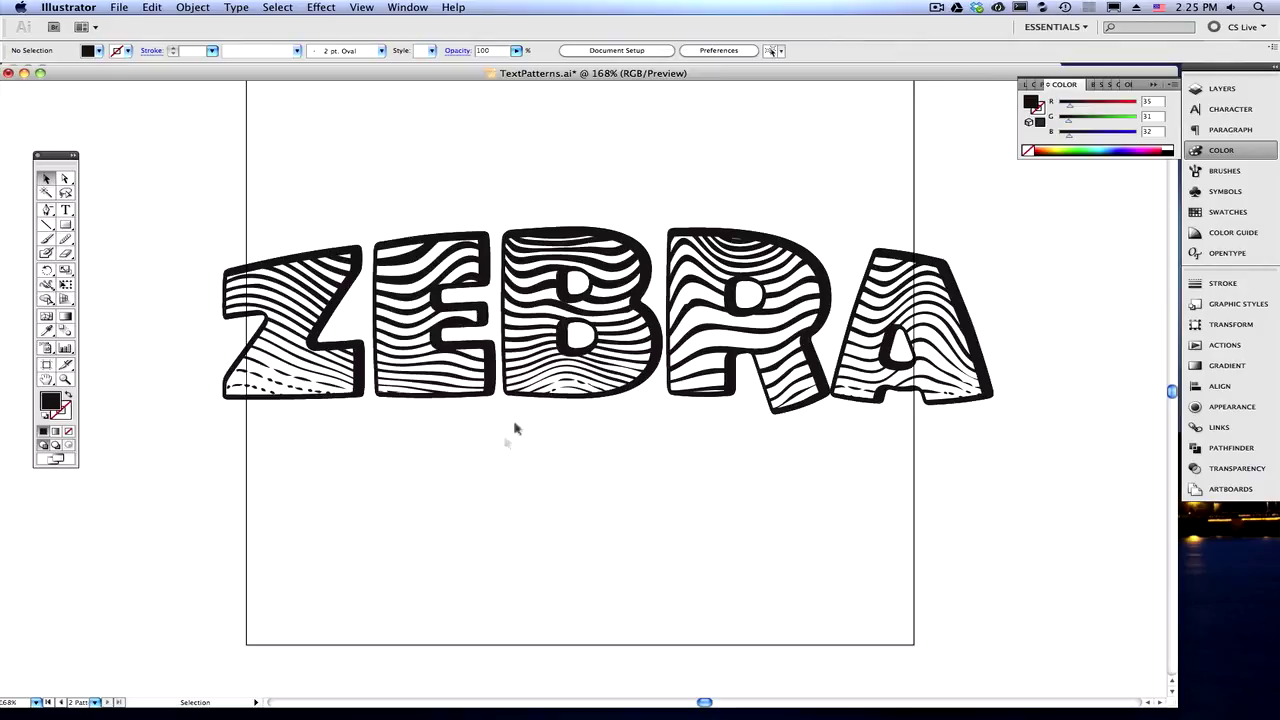
drag(400, 75, 449, 147)
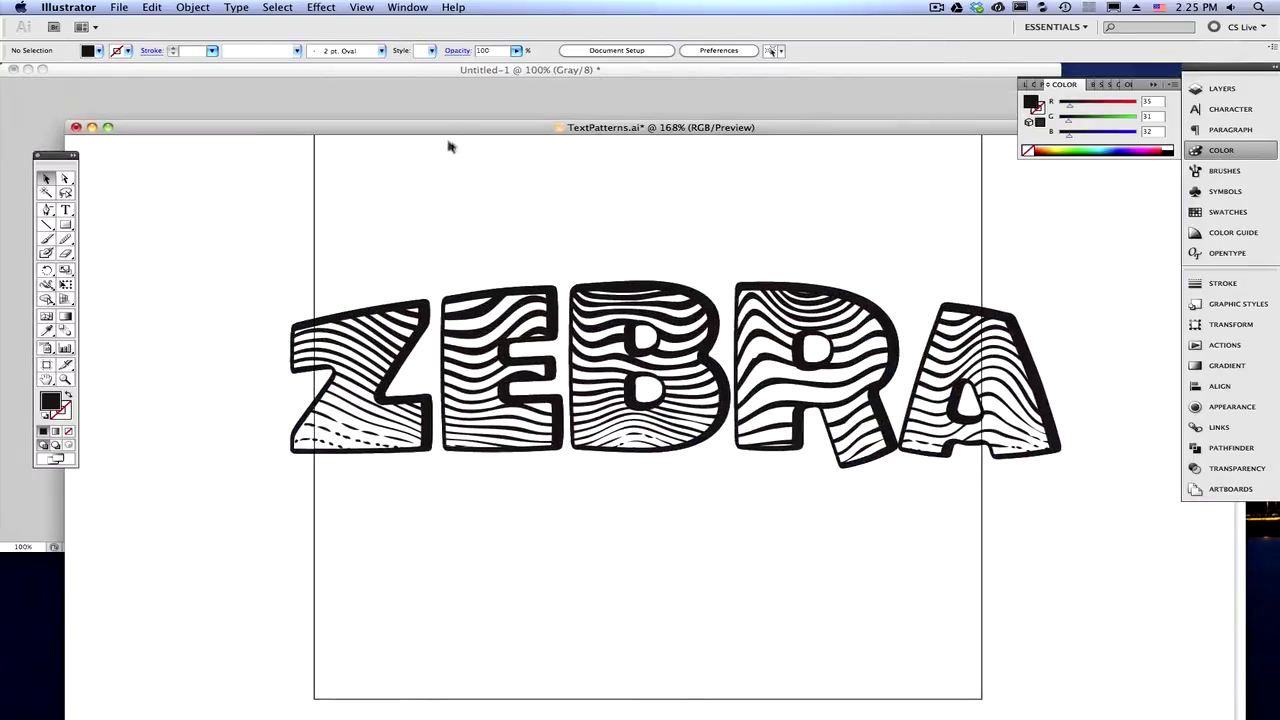
Step: Switch to the Photoshop pattern document and paint white brush strokes across the stripes
click(90, 129)
click(200, 112)
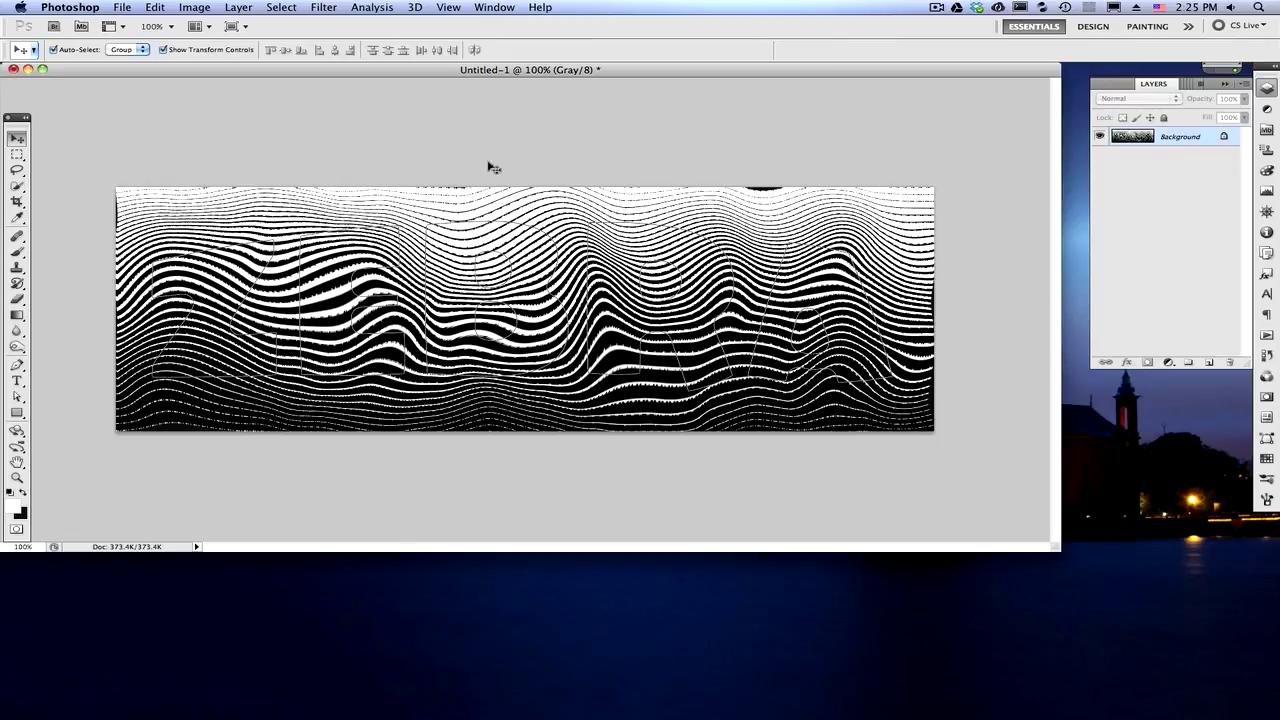
click(17, 252)
mouse_move(250, 300)
mouse_down()
mouse_move(415, 198)
mouse_move(715, 345)
mouse_up()
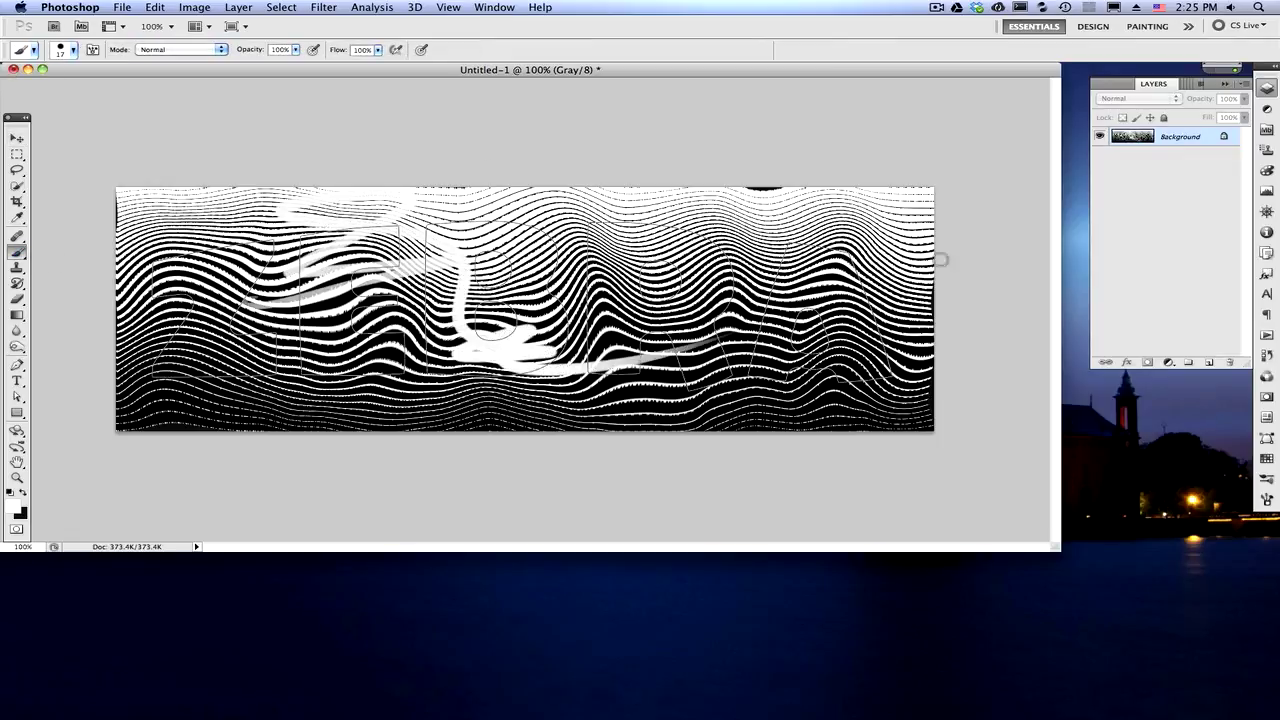
Step: Close the pattern document without saving and quit Photoshop
click(13, 69)
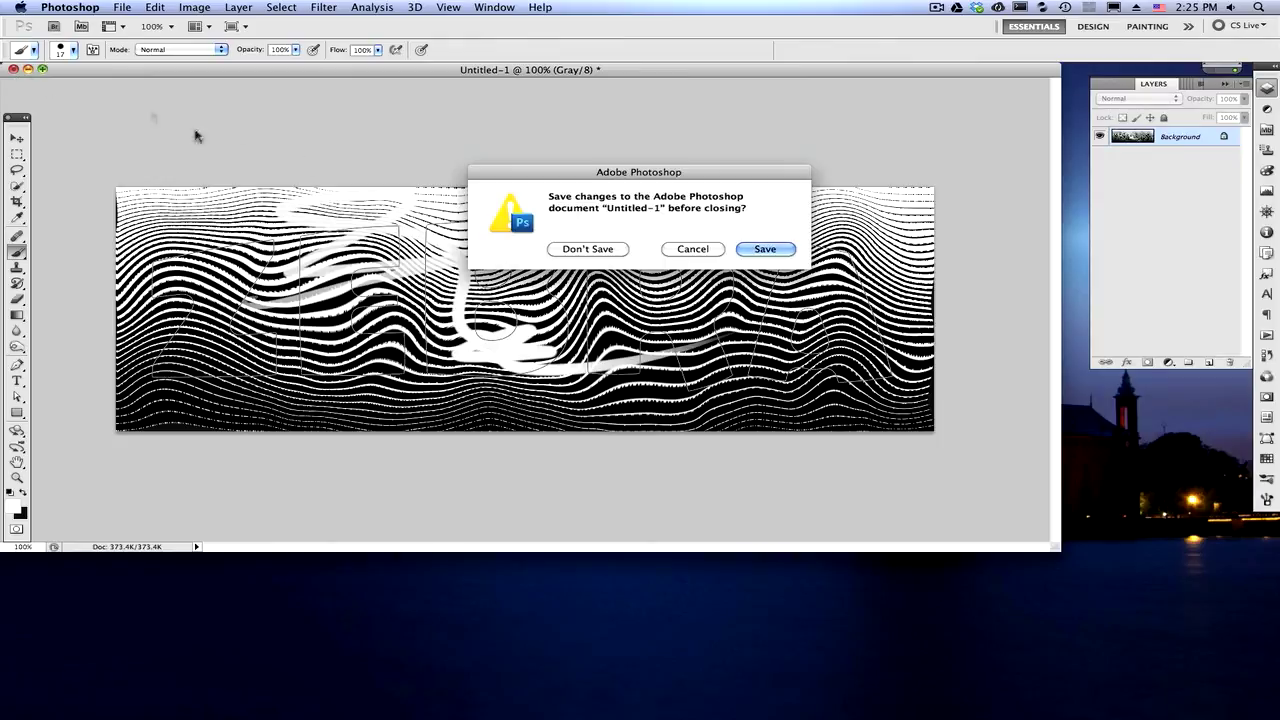
click(588, 249)
key(super+q)
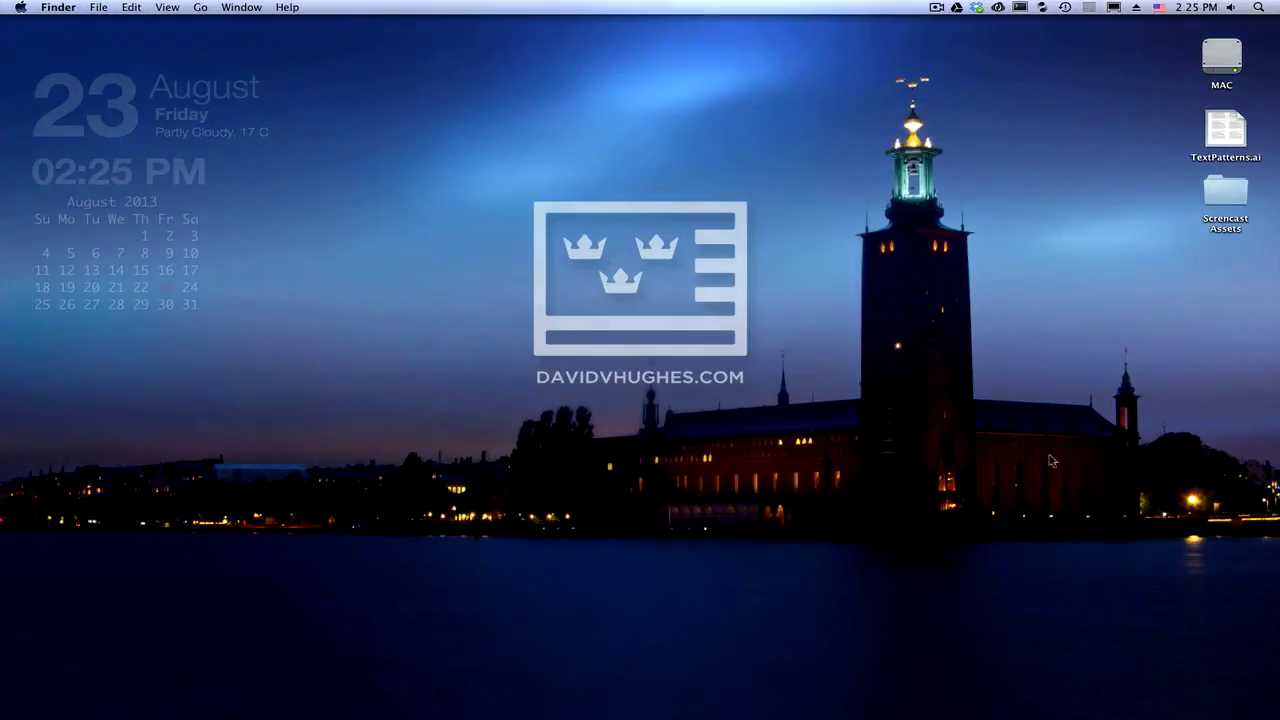